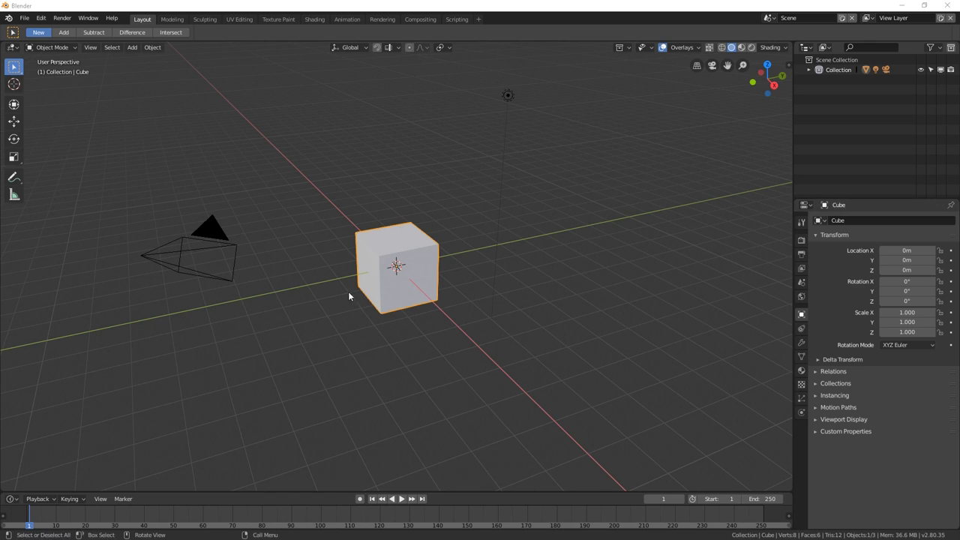
Try placing the 3D cursor at several spots around the cube with the Cursor tool
middle_click_drag(394, 241, 328, 228)
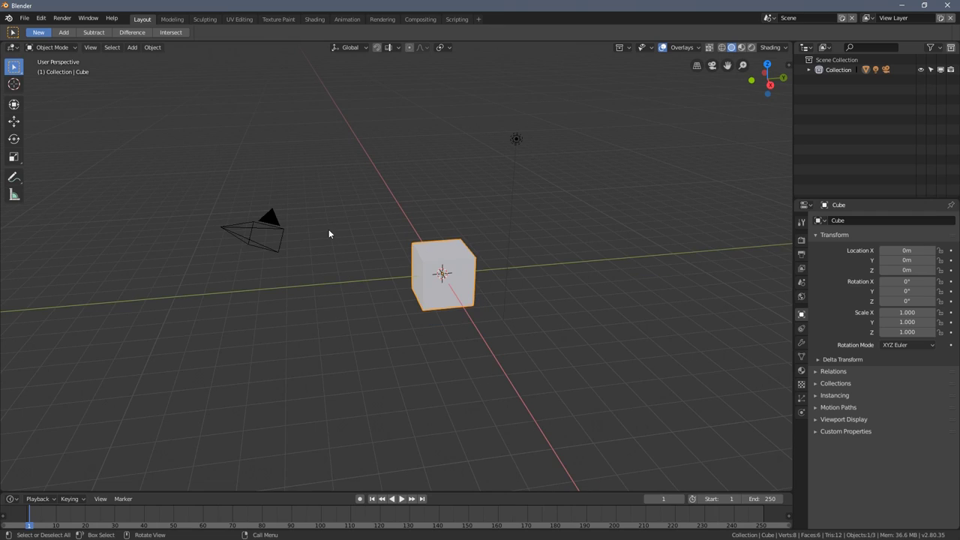
left_click(15, 85)
mouse_move(342, 186)
left_mouse_down()
mouse_move(361, 172)
mouse_move(407, 205)
left_mouse_up()
scroll(411, 183, "up", 3)
left_click_drag(411, 153, 593, 243)
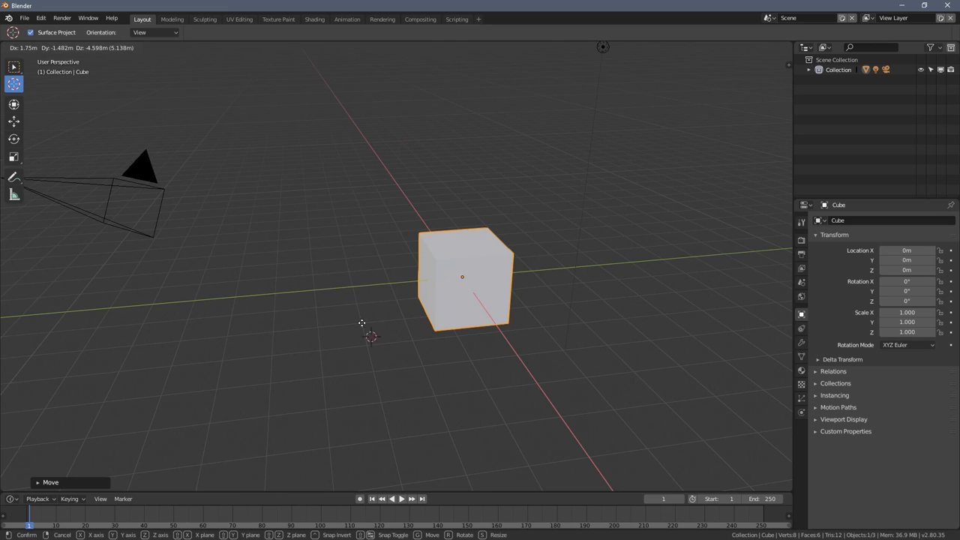
left_click_drag(508, 132, 411, 124)
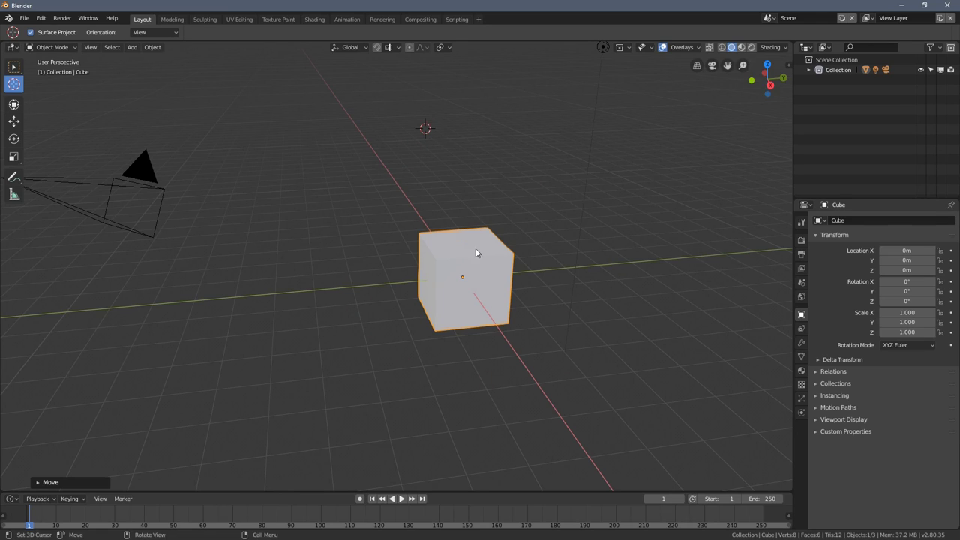
middle_click_drag(473, 251, 152, 197)
left_click_drag(320, 176, 398, 227)
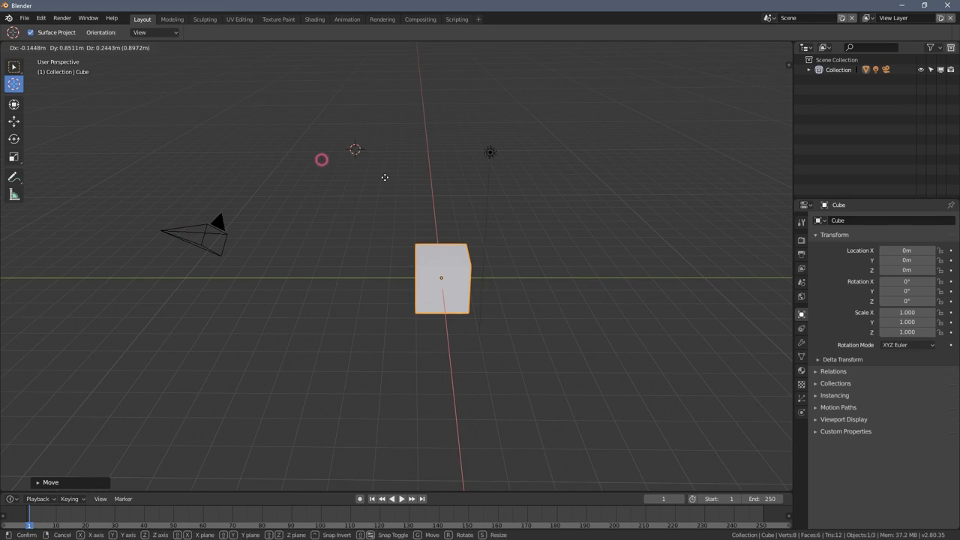
middle_click_drag(398, 227, 1, 85)
Select the camera and the light and delete them with X
left_click(14, 70)
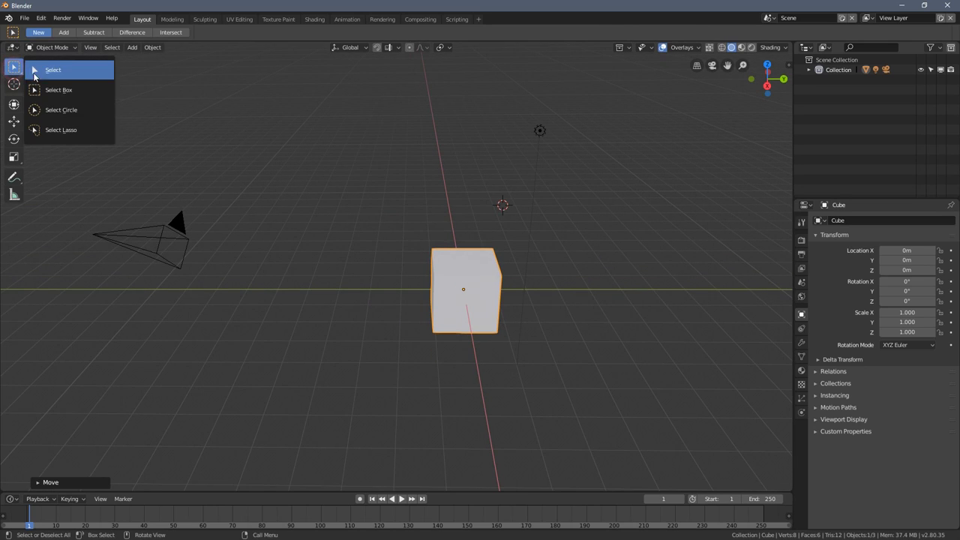
left_click(75, 67)
left_click(180, 219)
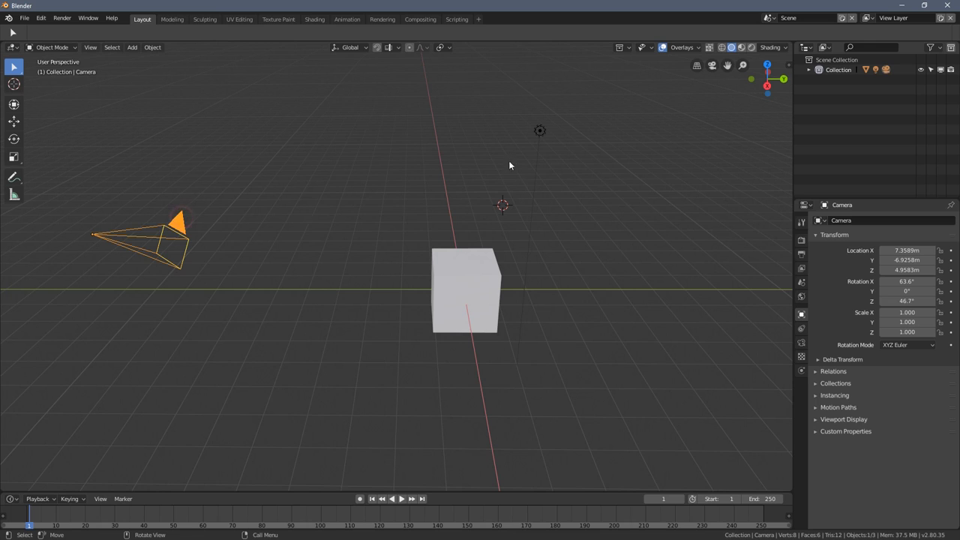
left_click(540, 132, "shift")
key("x")
Orbit to a new angle and place the 3D cursor beside the cube again
mouse_move(488, 206)
middle_mouse_down()
mouse_move(479, 203)
mouse_move(516, 232)
mouse_move(488, 200)
mouse_move(536, 142)
mouse_move(534, 238)
mouse_move(550, 230)
mouse_move(548, 238)
mouse_move(502, 206)
mouse_move(424, 218)
mouse_move(420, 178)
mouse_move(431, 200)
mouse_move(351, 202)
mouse_move(448, 221)
mouse_move(378, 221)
middle_mouse_up()
left_click(14, 84)
left_click(397, 221)
Orbit until the cube faces the view squarely and set the 3D cursor on its side face
mouse_move(378, 221)
left_mouse_down()
mouse_move(465, 370)
mouse_move(343, 360)
left_mouse_up()
mouse_move(343, 361)
middle_mouse_down()
mouse_move(382, 278)
mouse_move(322, 195)
middle_mouse_up()
left_click_drag(321, 195, 569, 325)
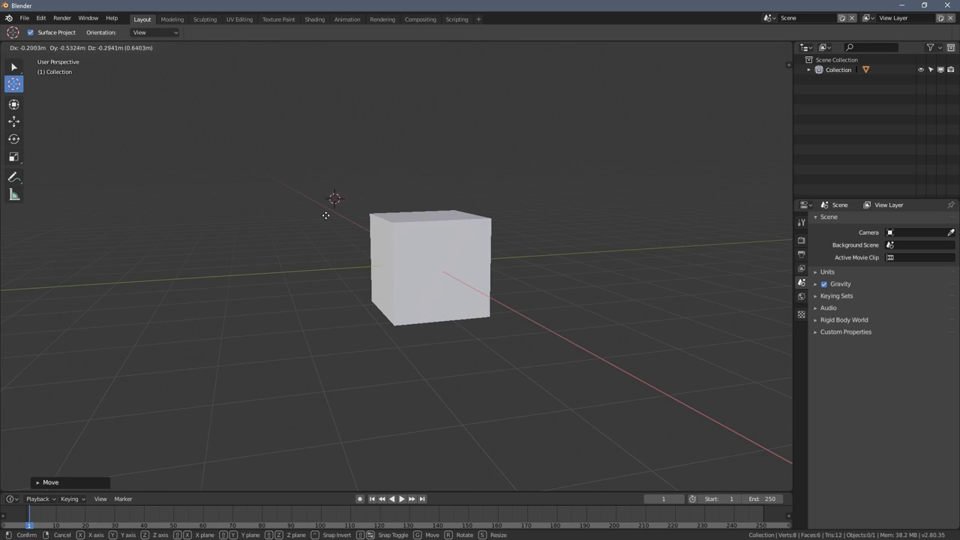
left_click_drag(324, 221, 293, 253)
mouse_move(370, 294)
middle_mouse_down()
mouse_move(405, 266)
mouse_move(426, 273)
mouse_move(409, 279)
middle_mouse_up()
left_click_drag(254, 172, 543, 218)
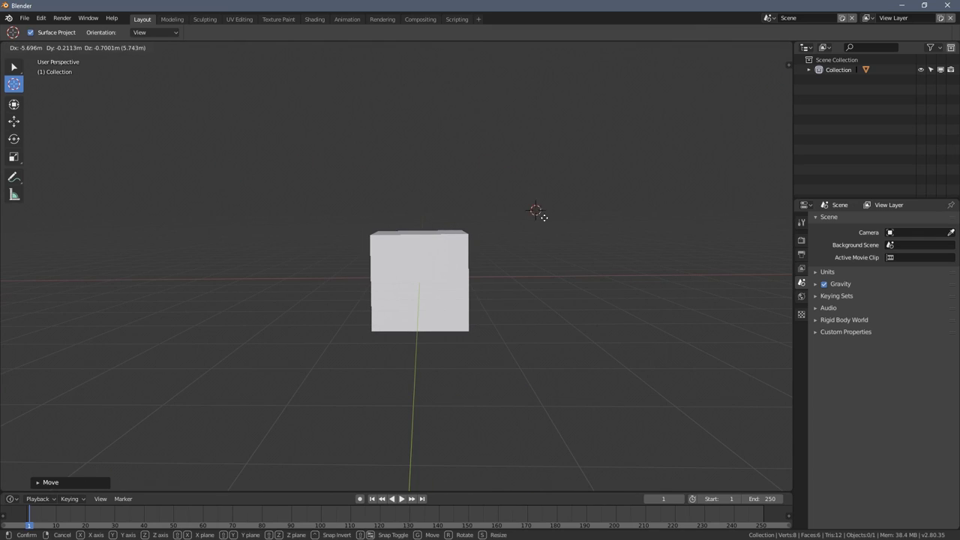
left_click_drag(608, 281, 606, 279)
middle_click_drag(582, 253, 602, 273)
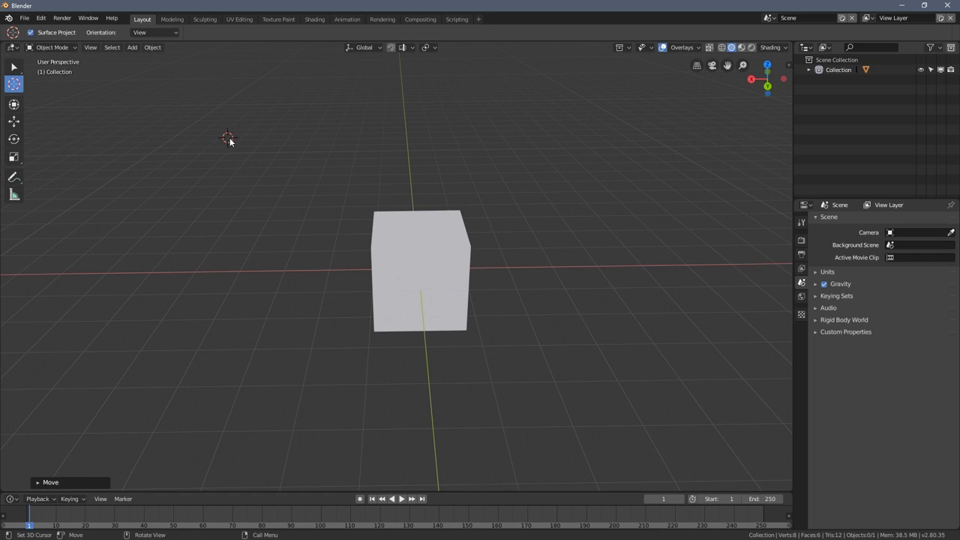
middle_click_drag(229, 141, 224, 140)
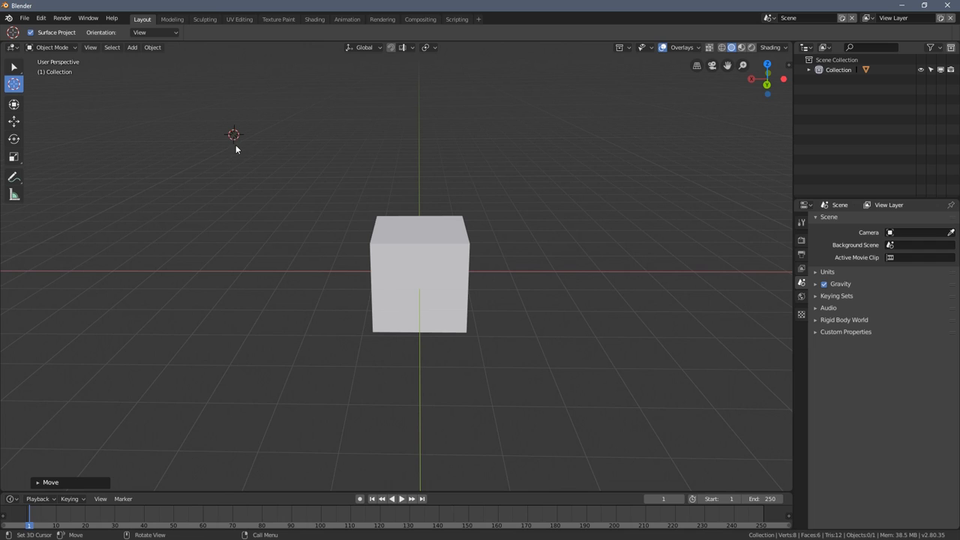
mouse_move(229, 140)
middle_mouse_down()
mouse_move(645, 317)
mouse_move(654, 281)
mouse_move(607, 242)
mouse_move(517, 278)
mouse_move(380, 277)
mouse_move(445, 284)
mouse_move(390, 289)
mouse_move(428, 318)
mouse_move(491, 299)
mouse_move(489, 270)
mouse_move(491, 323)
mouse_move(475, 339)
middle_mouse_up()
left_click(390, 277)
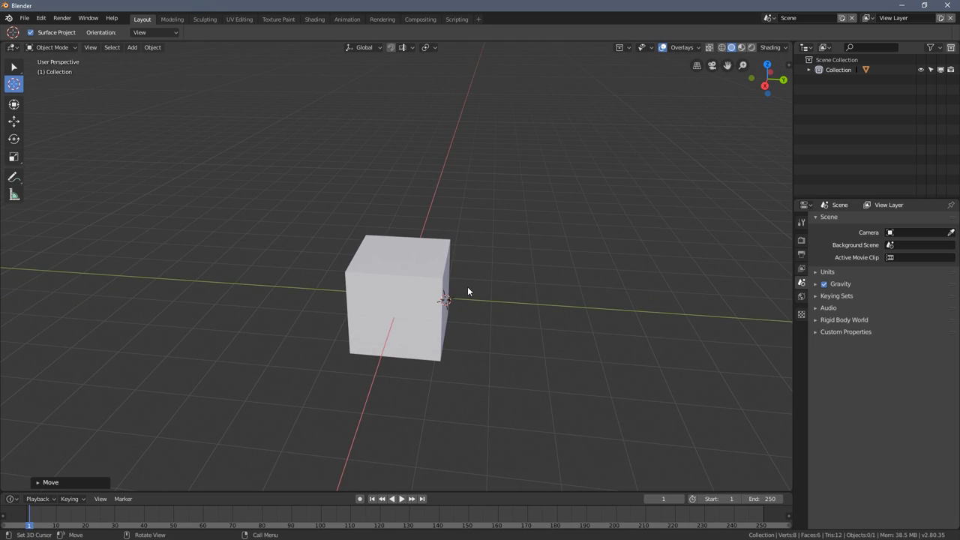
mouse_move(467, 291)
middle_mouse_down()
mouse_move(505, 320)
mouse_move(482, 347)
mouse_move(480, 325)
mouse_move(487, 345)
mouse_move(442, 323)
middle_mouse_up()
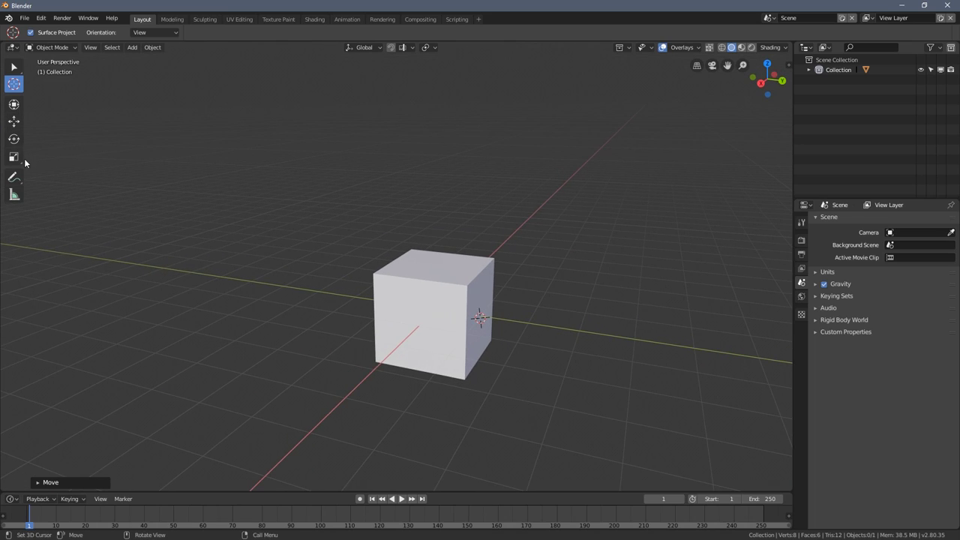
Select the cube and undo its move so it returns to the origin
left_click(14, 122)
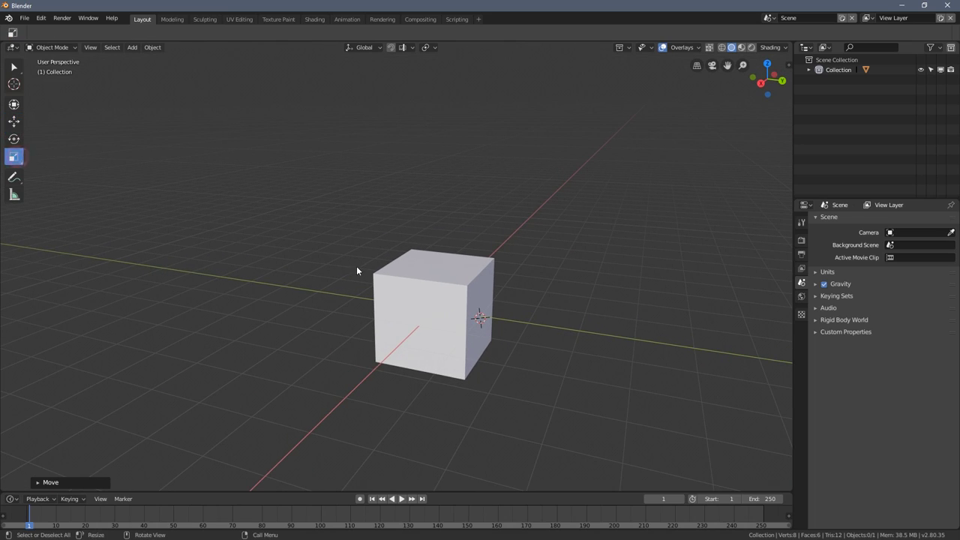
left_click(14, 67)
left_click(395, 294)
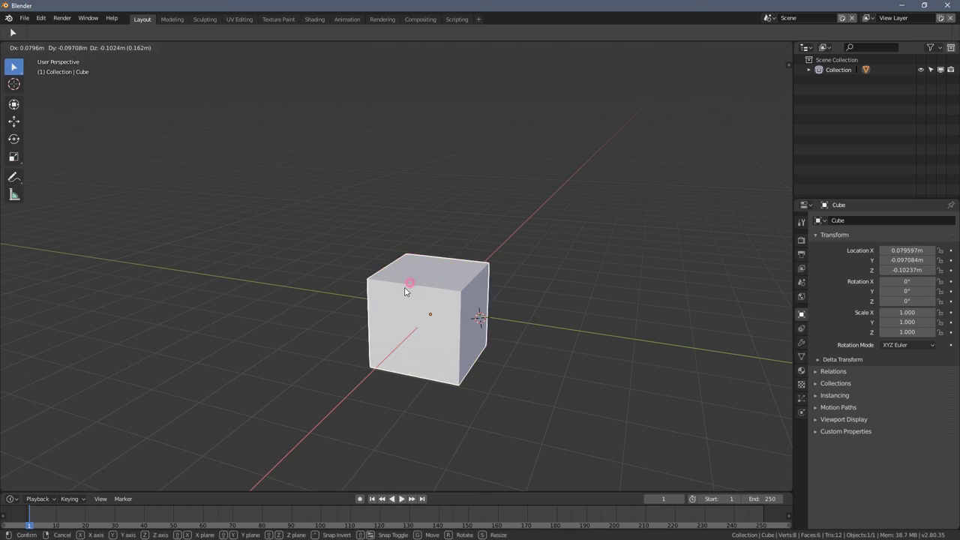
key("ctrl+z")
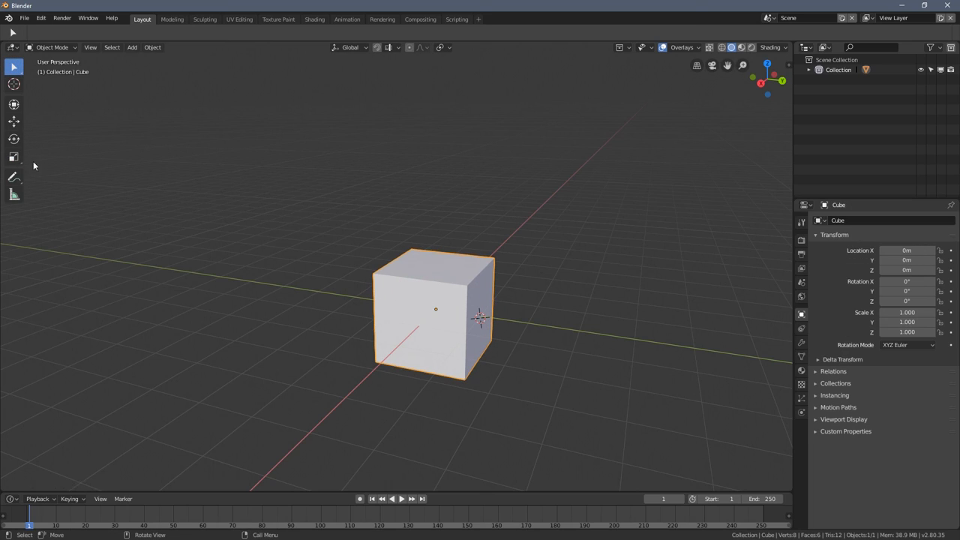
With the Scale tool active, set the Pivot Point to 3D Cursor
left_click(14, 159)
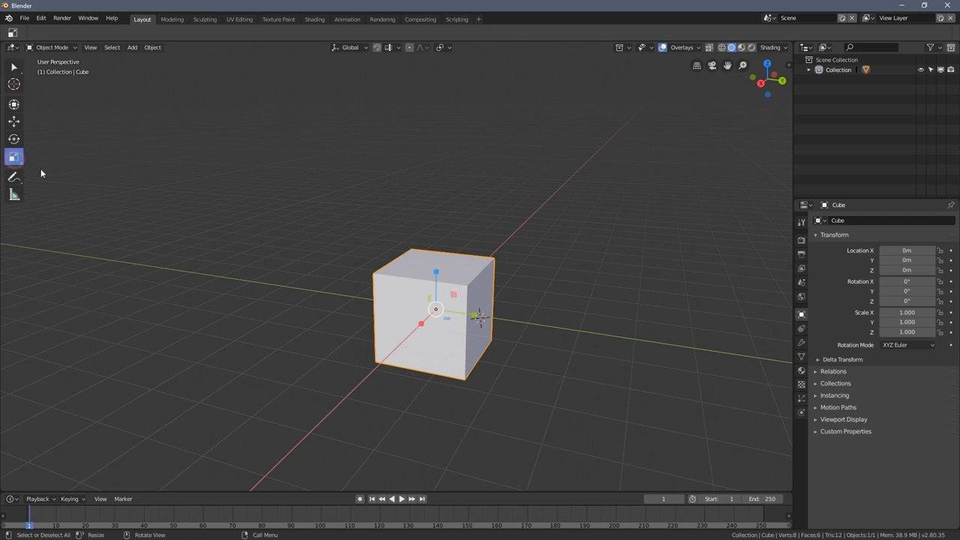
middle_click_drag(418, 306, 399, 326)
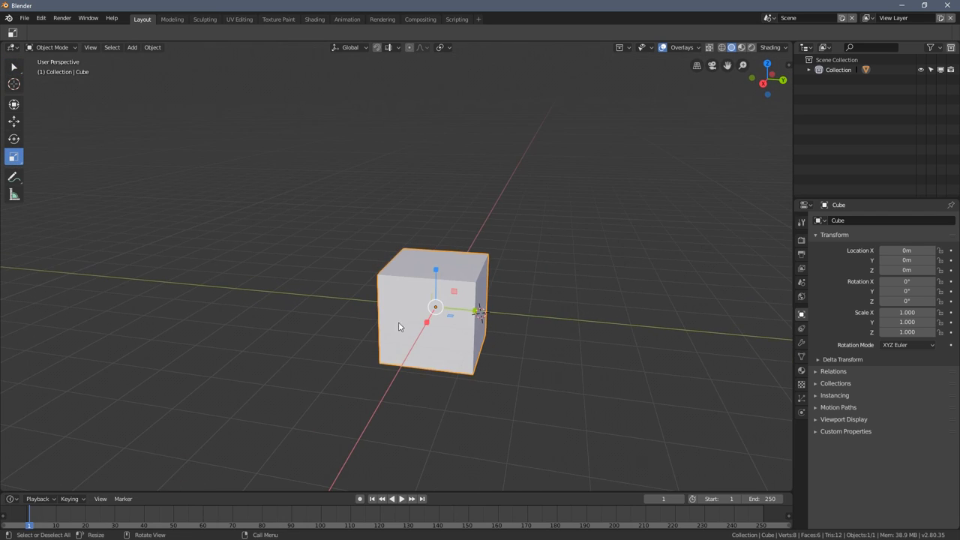
left_click(444, 47)
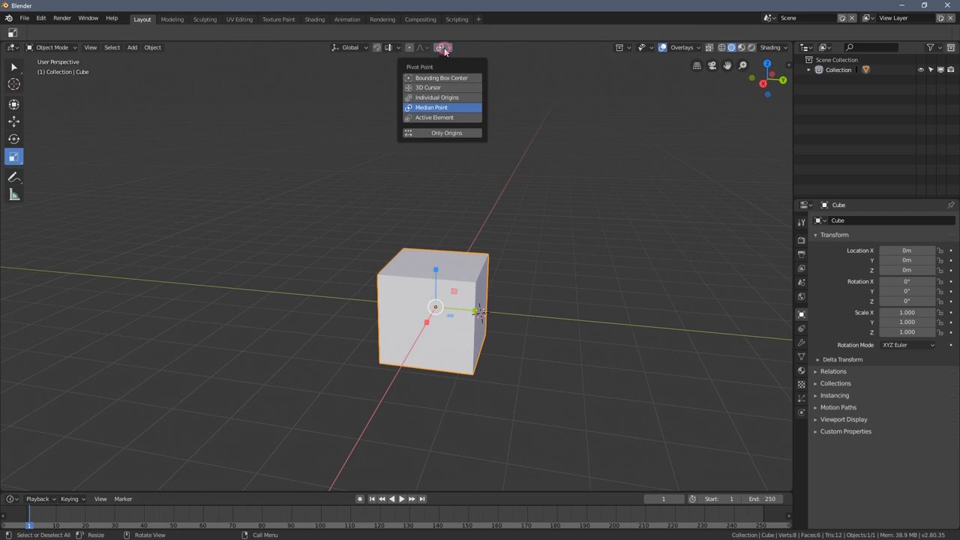
left_click(428, 88)
Stretch the cube into a long box along Y, refining its length with S
middle_click_drag(543, 374, 498, 301)
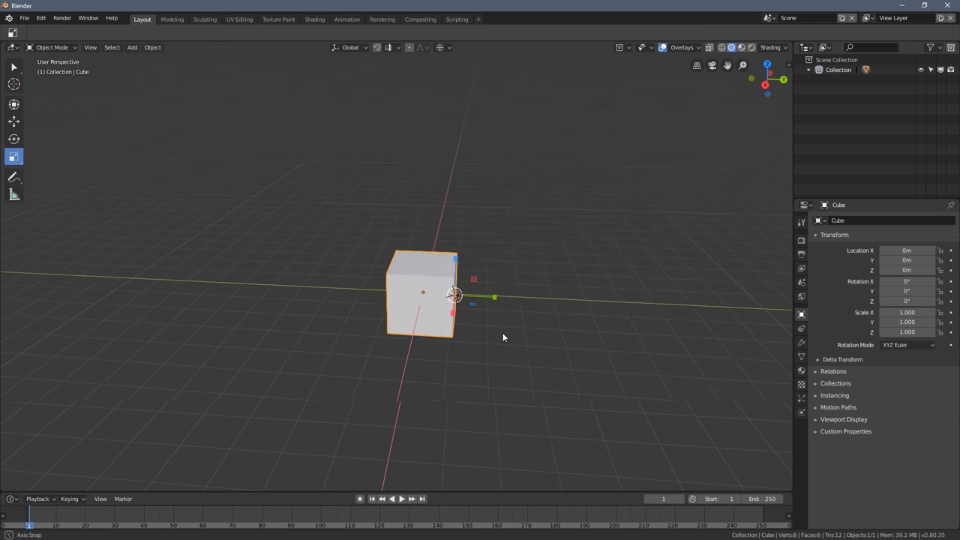
left_click_drag(498, 301, 615, 329)
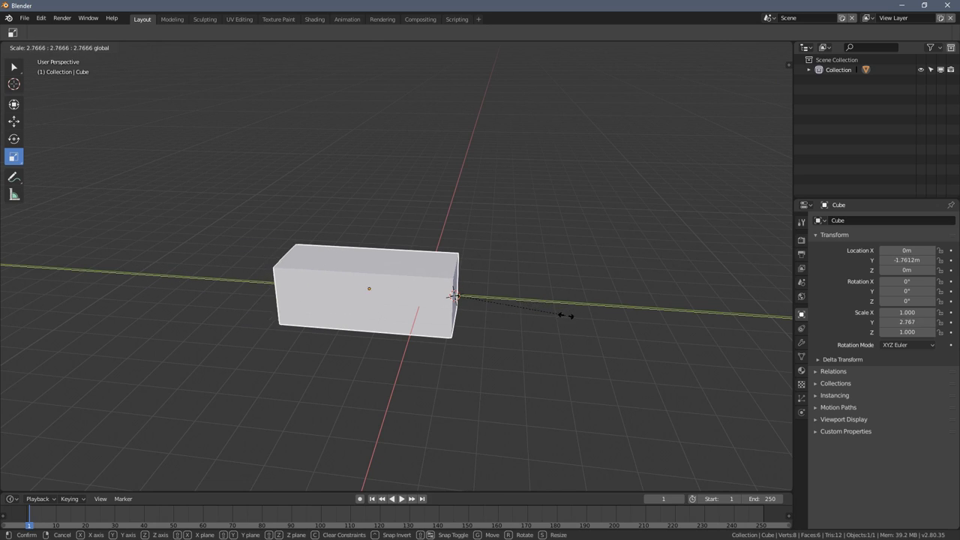
left_click_drag(615, 329, 581, 321)
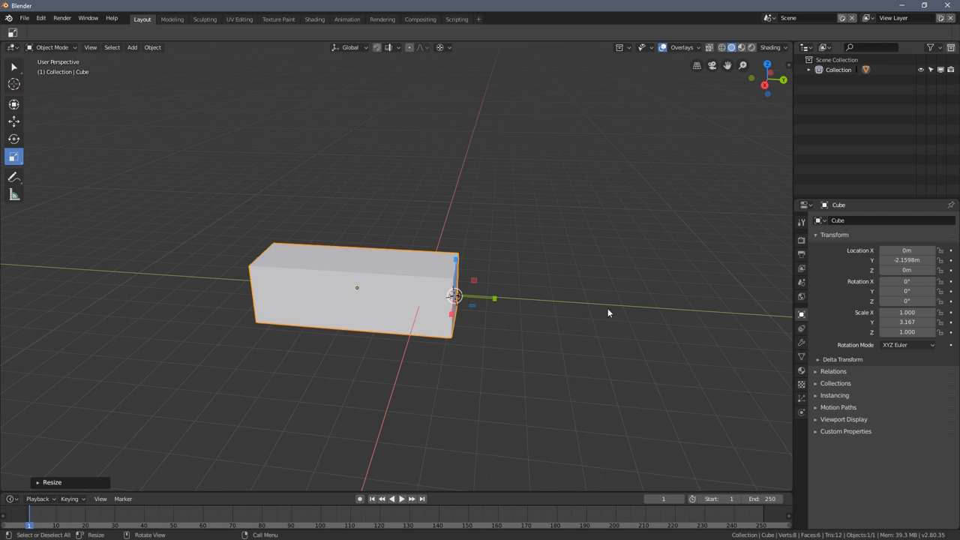
mouse_move(608, 312)
middle_mouse_down()
mouse_move(547, 343)
mouse_move(553, 285)
middle_mouse_up()
key("s")
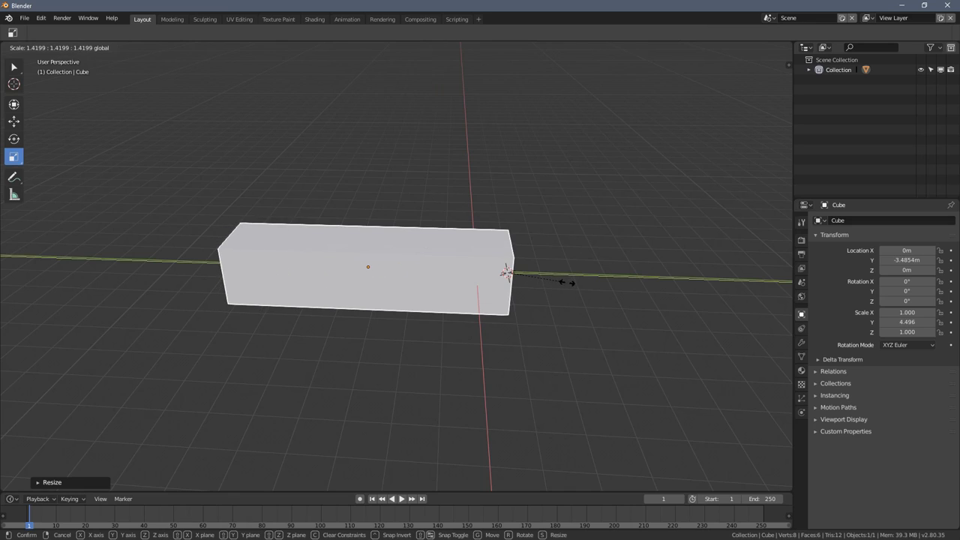
left_click(567, 282)
middle_click_drag(573, 293, 555, 292)
key("s")
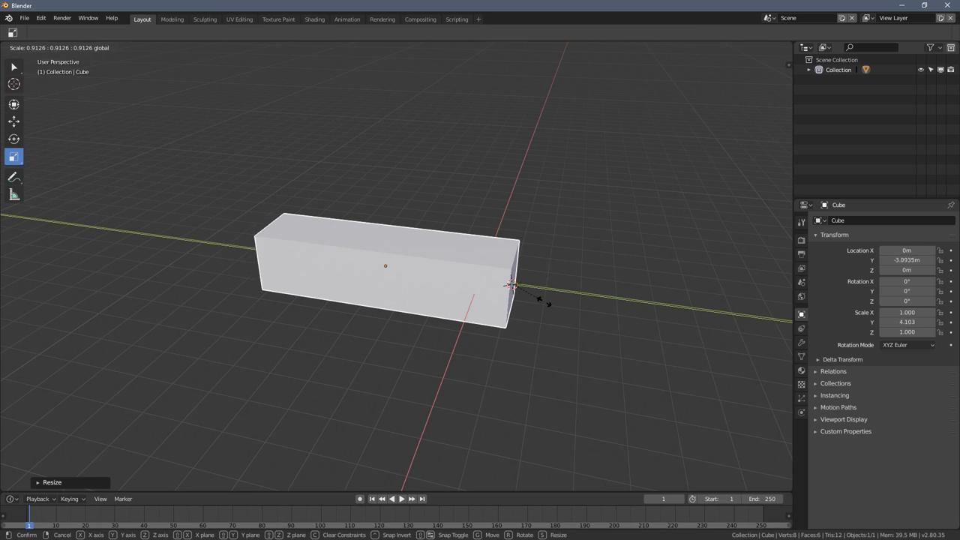
left_click(528, 342)
mouse_move(528, 343)
middle_mouse_down()
mouse_move(533, 245)
mouse_move(483, 297)
mouse_move(489, 379)
mouse_move(166, 234)
middle_mouse_up()
left_click(15, 85)
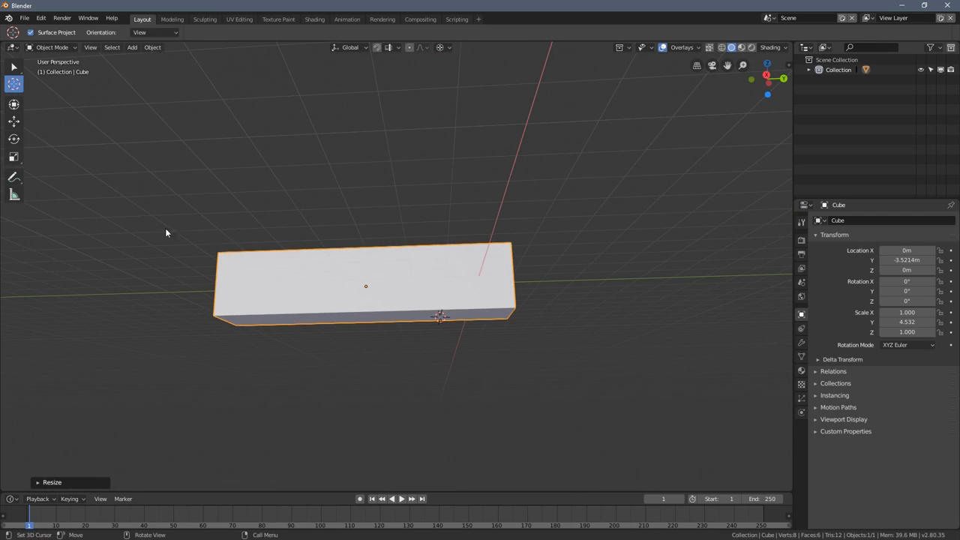
Drag the Scale tool's Z handle to make the box taller, about 4.284
left_click(14, 158)
mouse_move(439, 279)
left_mouse_down()
mouse_move(433, 214)
mouse_move(471, 187)
left_mouse_up()
mouse_move(472, 187)
middle_mouse_down()
mouse_move(397, 219)
mouse_move(413, 258)
middle_mouse_up()
mouse_move(412, 261)
left_mouse_down()
mouse_move(429, 231)
mouse_move(480, 232)
left_mouse_up()
middle_click_drag(480, 233, 26, 163)
Rotate the box about the 3D cursor into an upright, slightly tilted slab
left_click(18, 141)
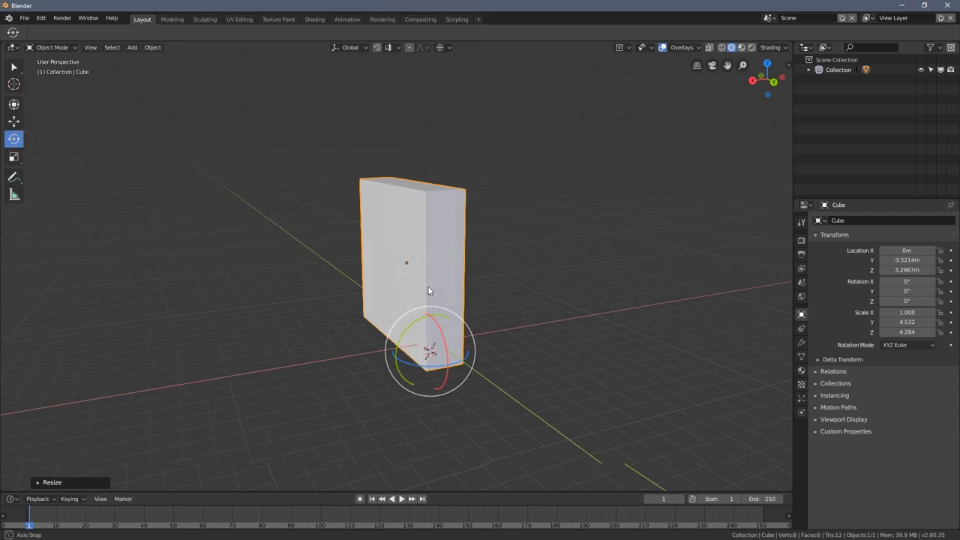
middle_click_drag(426, 285, 442, 360)
mouse_move(447, 349)
left_mouse_down()
mouse_move(456, 347)
mouse_move(457, 380)
mouse_move(476, 350)
mouse_move(515, 386)
mouse_move(448, 366)
left_mouse_up()
mouse_move(449, 365)
middle_mouse_down()
mouse_move(424, 352)
mouse_move(458, 359)
middle_mouse_up()
mouse_move(419, 353)
left_mouse_down()
mouse_move(414, 298)
mouse_move(424, 315)
left_mouse_up()
middle_click_drag(424, 315, 459, 321)
mouse_move(459, 321)
left_mouse_down()
mouse_move(475, 350)
mouse_move(443, 342)
mouse_move(479, 273)
left_mouse_up()
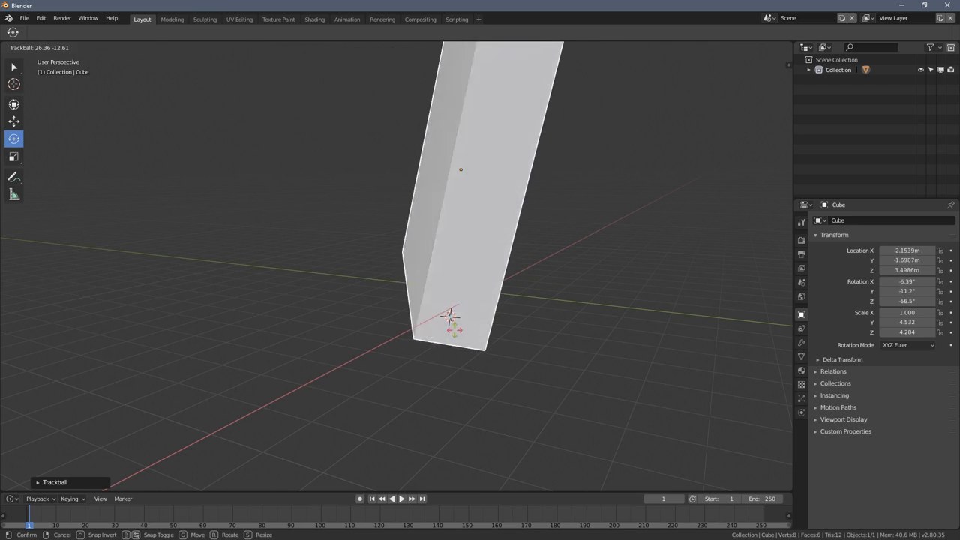
left_click_drag(479, 272, 517, 338)
key("ctrl+z")
left_click_drag(465, 291, 436, 295)
middle_click_drag(436, 296, 472, 344)
Move the slab right and up, then stretch it out along its length
left_click(15, 120)
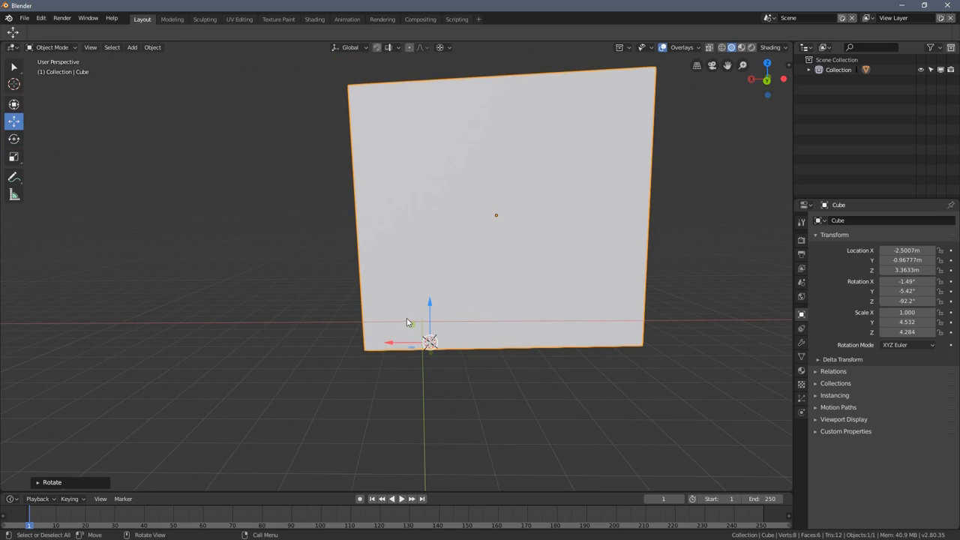
left_click_drag(407, 318, 481, 309)
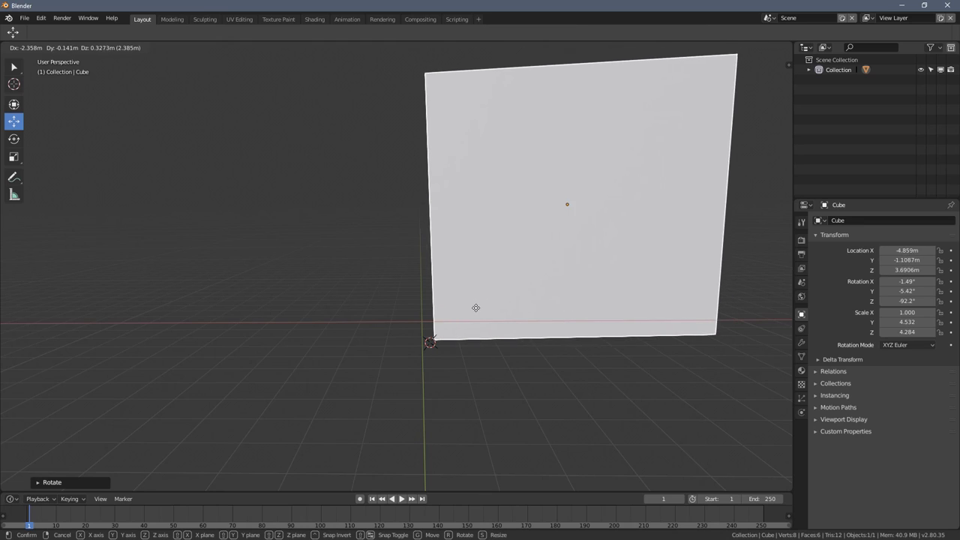
mouse_move(480, 310)
middle_mouse_down()
mouse_move(545, 312)
mouse_move(530, 331)
mouse_move(503, 293)
mouse_move(516, 301)
mouse_move(506, 300)
middle_mouse_up()
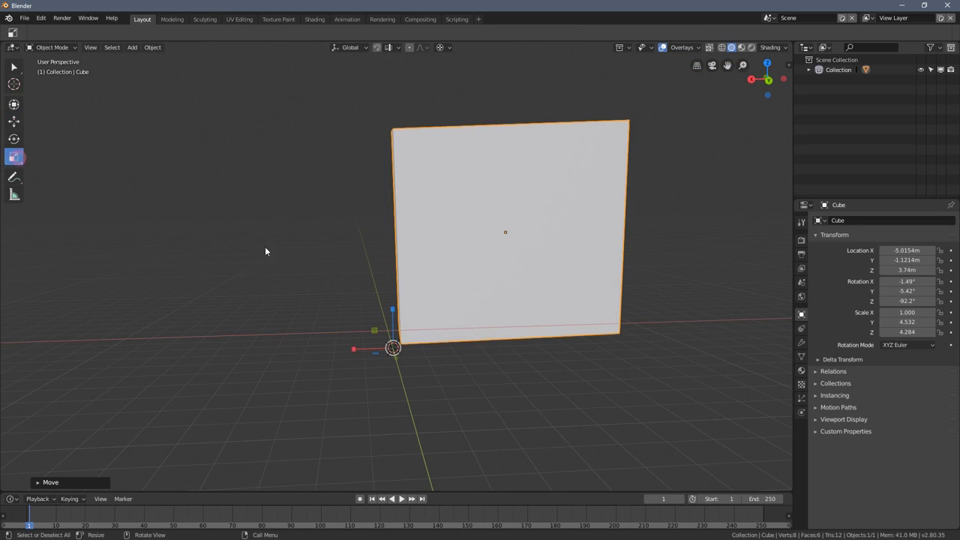
left_click_drag(354, 349, 347, 359)
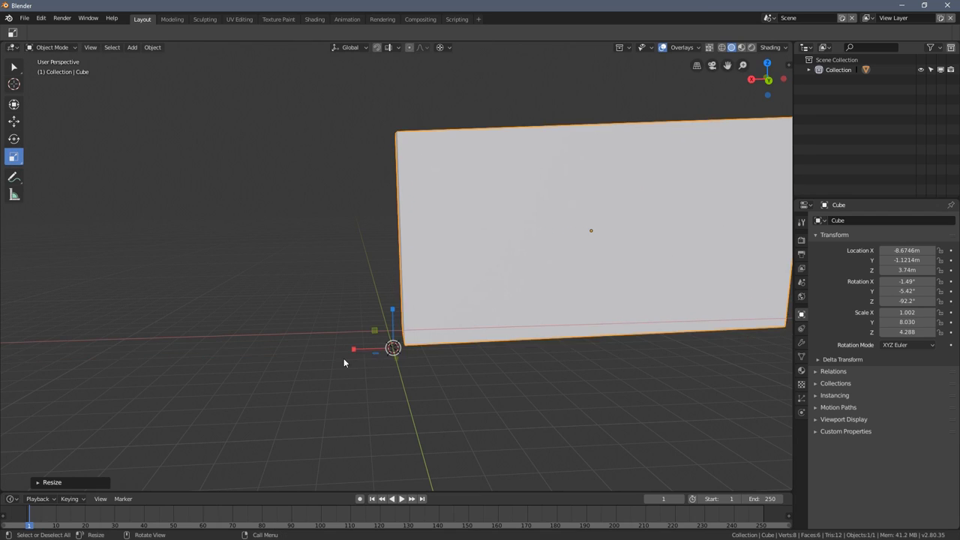
middle_click_drag(347, 358, 404, 373)
left_click_drag(372, 333, 350, 332)
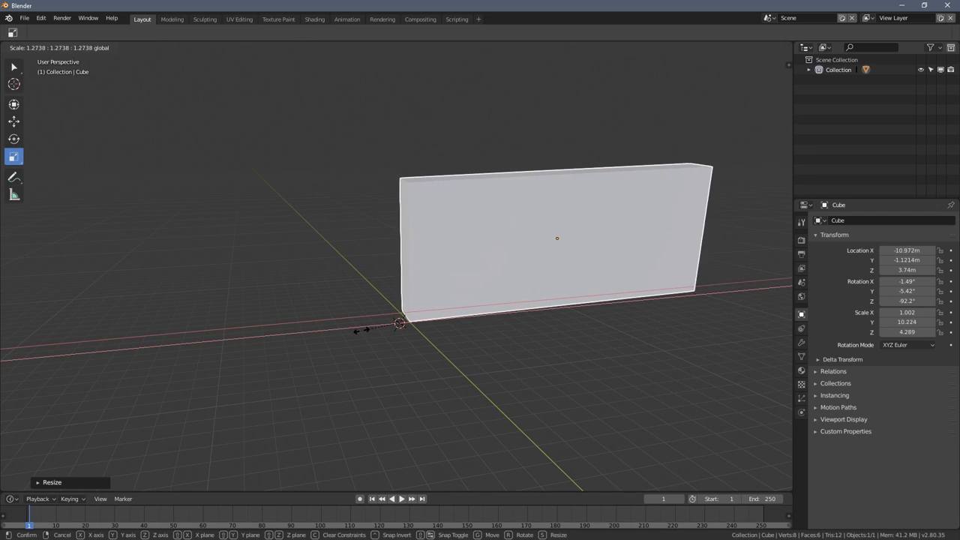
mouse_move(350, 332)
middle_mouse_down()
mouse_move(426, 347)
mouse_move(465, 321)
mouse_move(460, 219)
middle_mouse_up()
Cancel a rescale and rotate the cube upright with R
key("s")
right_click(461, 314)
key("r")
left_click(444, 207)
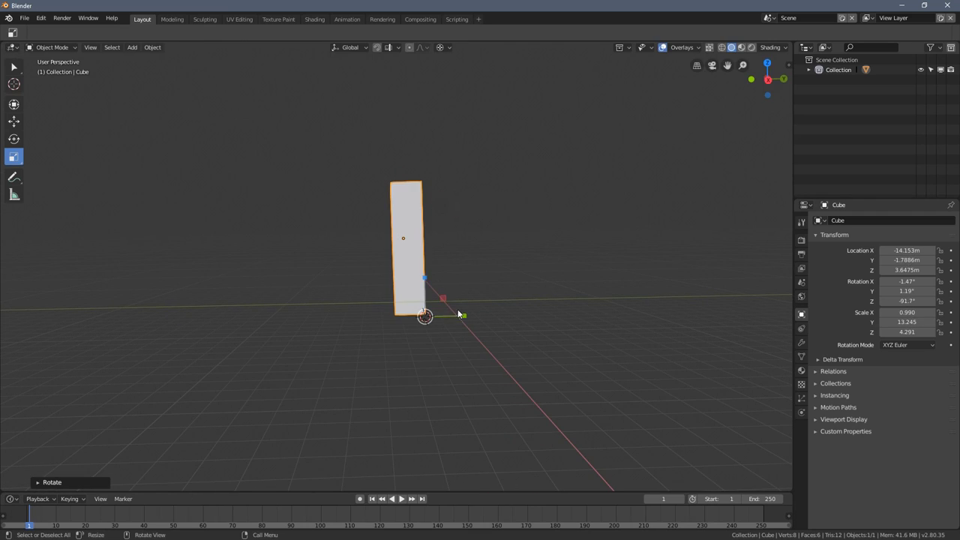
Widen the cube along Y and reposition it with G
key("s")
key("y")
left_click(480, 322)
scroll(473, 315, "up", 2)
key("g")
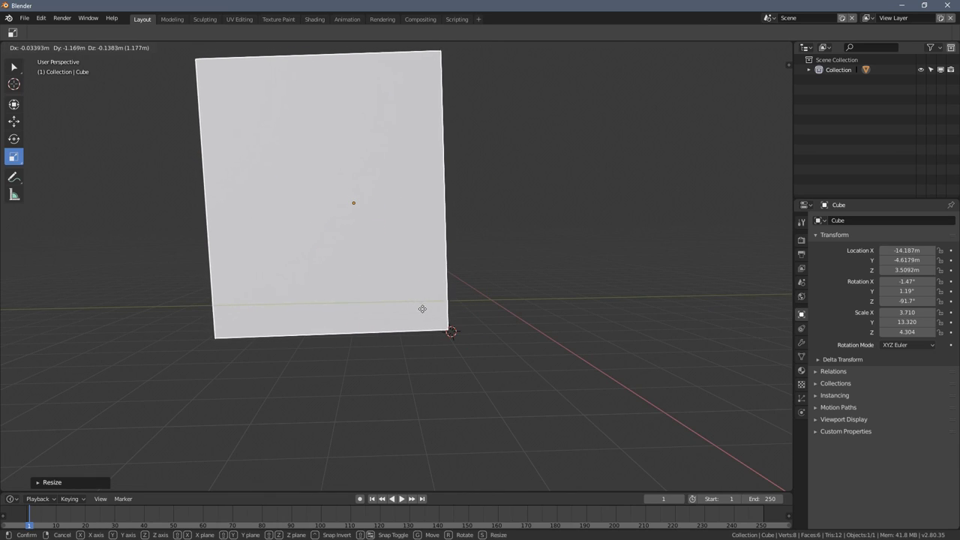
left_click(423, 309)
scroll(533, 357, "down", 2)
Rescale the block along Y to its final long proportions
key("s")
key("y")
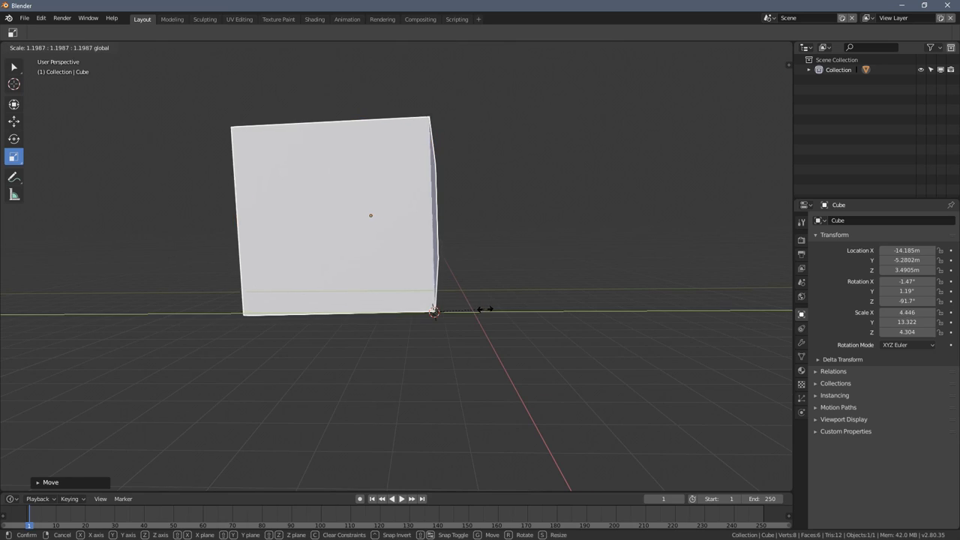
left_click(529, 311)
middle_click_drag(519, 298, 502, 235)
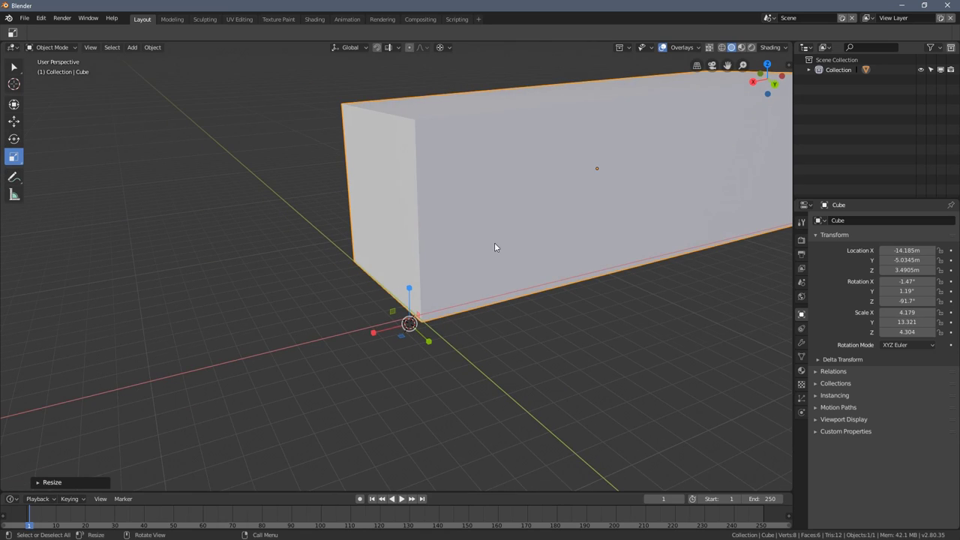
middle_click_drag(542, 281, 289, 228, "shift")
Orbit around the block and set the 3D cursor lower on its face
left_click(14, 83)
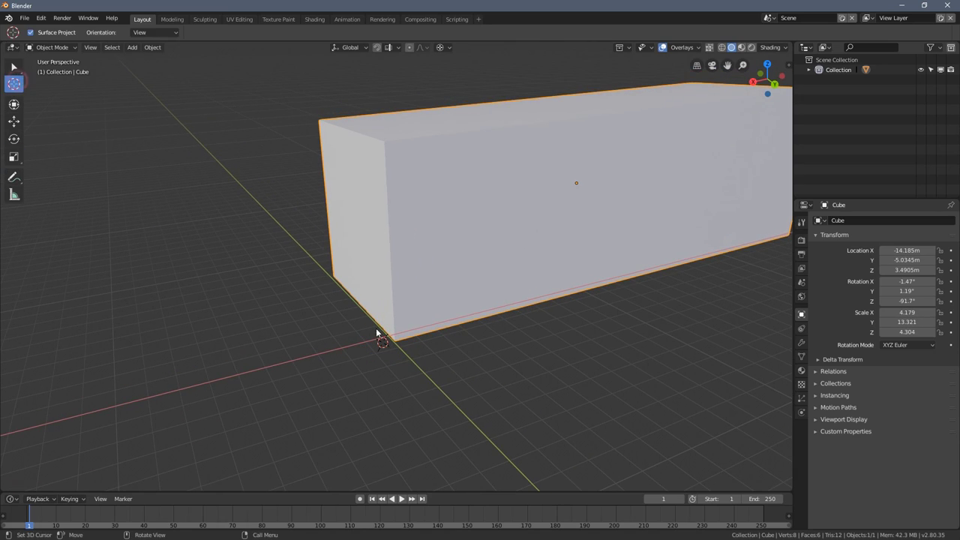
mouse_move(524, 229)
middle_mouse_down()
mouse_move(499, 274)
mouse_move(330, 272)
mouse_move(369, 338)
mouse_move(334, 275)
mouse_move(341, 249)
middle_mouse_up()
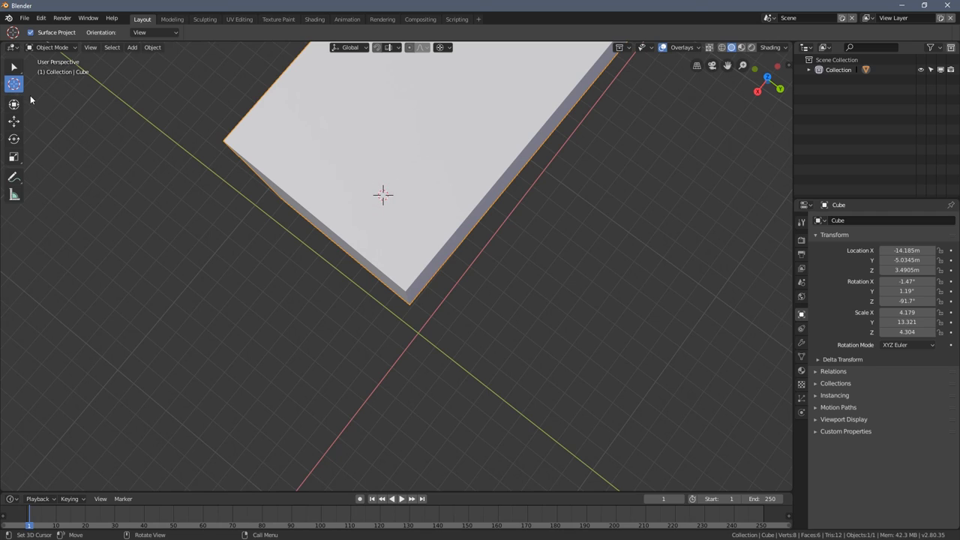
mouse_move(9, 92)
middle_mouse_down()
mouse_move(85, 115)
mouse_move(19, 90)
middle_mouse_up()
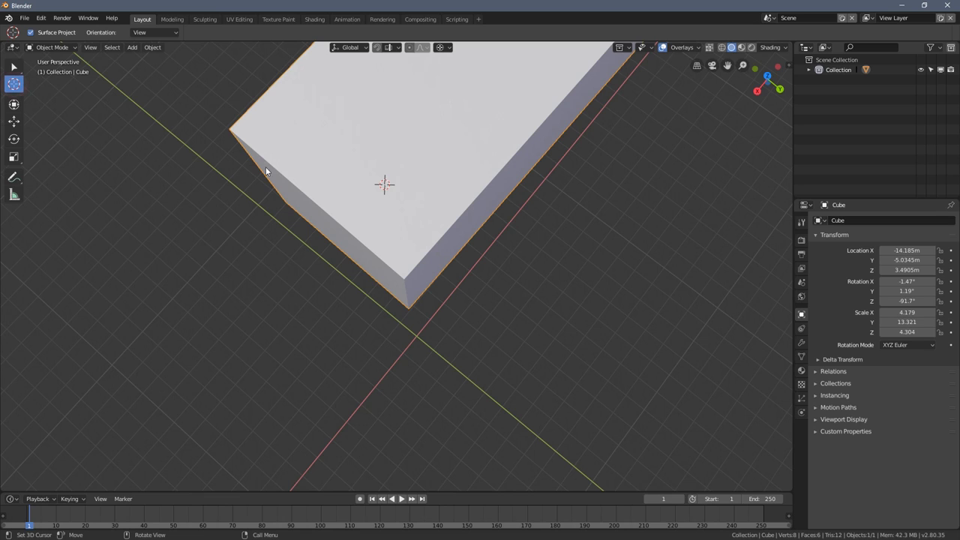
middle_click_drag(311, 183, 158, 138)
middle_click_drag(332, 162, 202, 192)
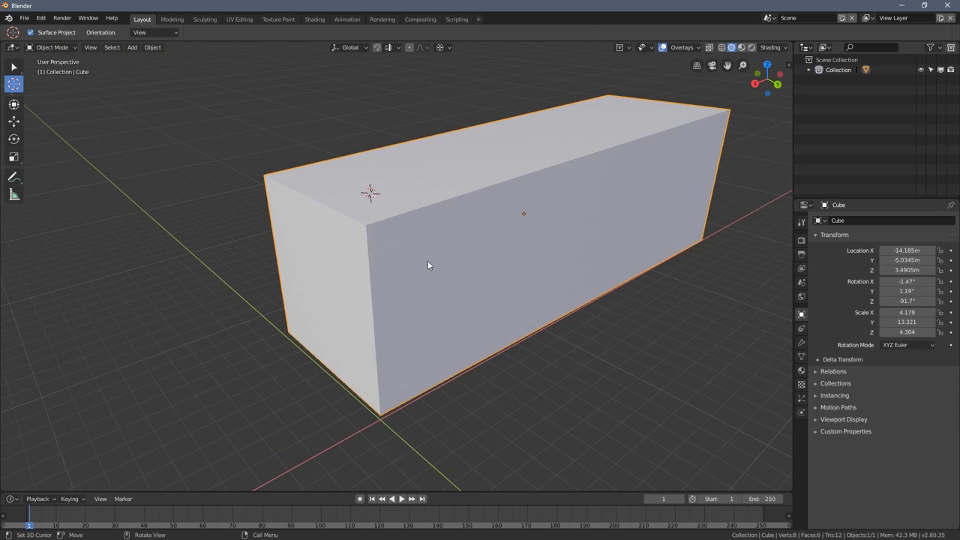
middle_click_drag(445, 283, 369, 267)
left_click_drag(369, 266, 381, 345)
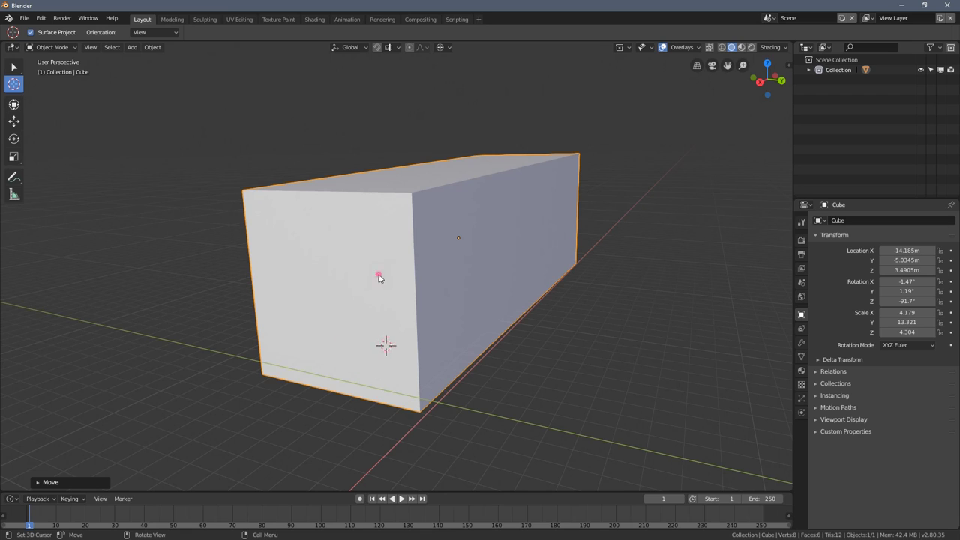
mouse_move(394, 325)
middle_mouse_down()
mouse_move(328, 302)
mouse_move(379, 316)
middle_mouse_up()
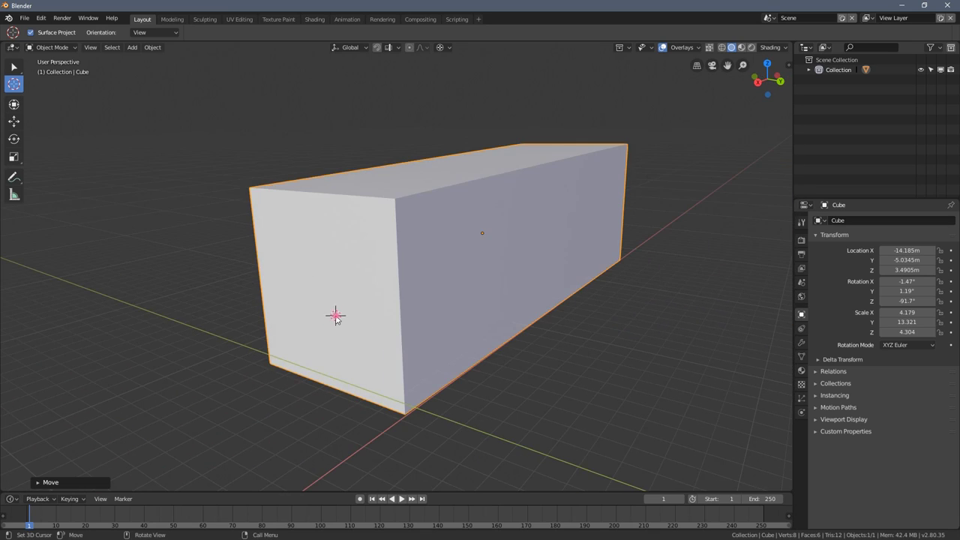
Set the 3D cursor at five points on the block's end face
left_click(292, 324)
left_click(311, 369)
left_click(370, 368)
left_click(372, 268)
left_click(312, 225)
Set the 3D cursor on the block's long face, then slide it across the top face
mouse_move(285, 324)
middle_mouse_down()
mouse_move(444, 326)
mouse_move(457, 364)
mouse_move(376, 300)
middle_mouse_up()
left_click(499, 276)
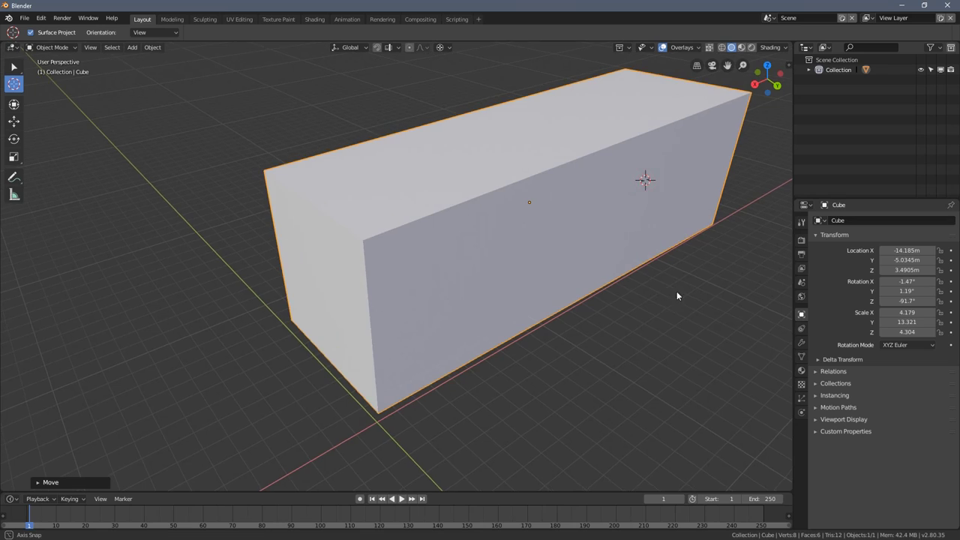
middle_click_drag(644, 183, 722, 273)
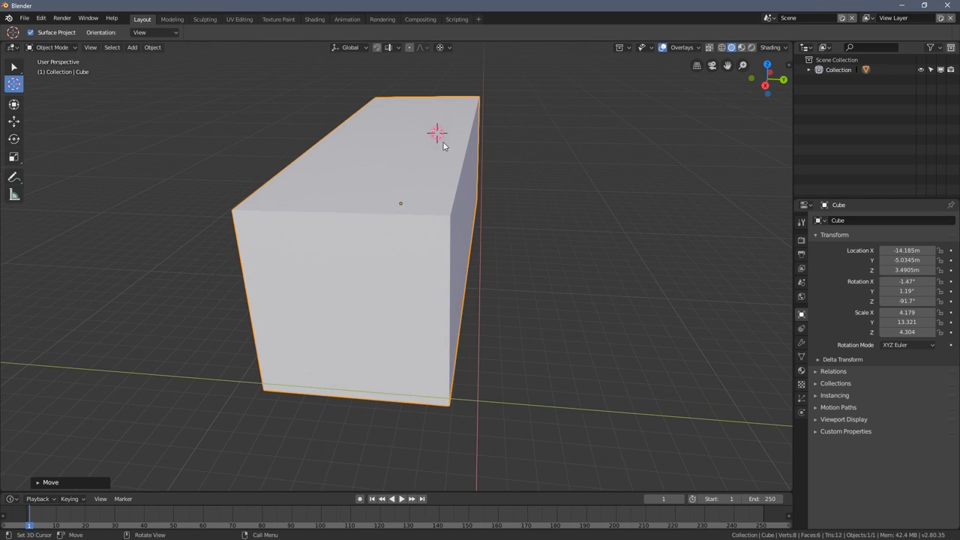
mouse_move(455, 165)
middle_mouse_down()
mouse_move(507, 204)
mouse_move(492, 211)
mouse_move(517, 242)
middle_mouse_up()
mouse_move(305, 300)
middle_mouse_down()
mouse_move(415, 313)
mouse_move(384, 253)
mouse_move(367, 275)
middle_mouse_up()
mouse_move(367, 275)
left_mouse_down()
mouse_move(262, 328)
mouse_move(274, 380)
left_mouse_up()
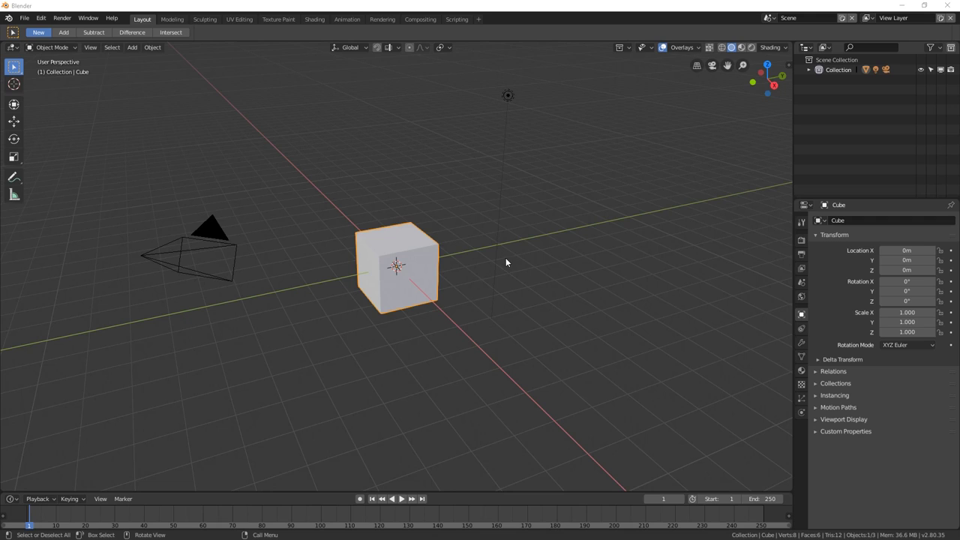
scroll(504, 259, "down", 3)
Set the 3D cursor in empty space, first right of the cube, then above-left of it
mouse_move(455, 259)
middle_mouse_down()
mouse_move(497, 298)
mouse_move(501, 286)
middle_mouse_up()
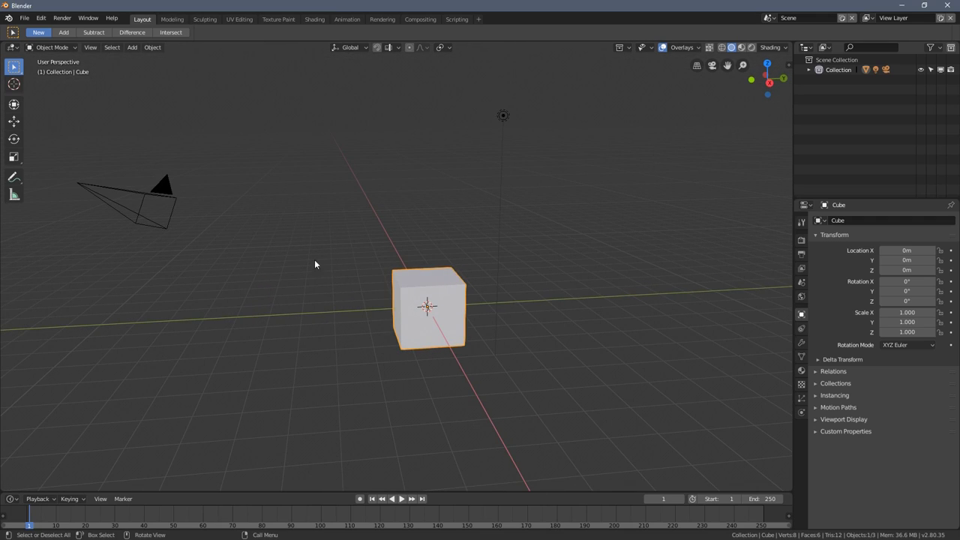
left_click(13, 84)
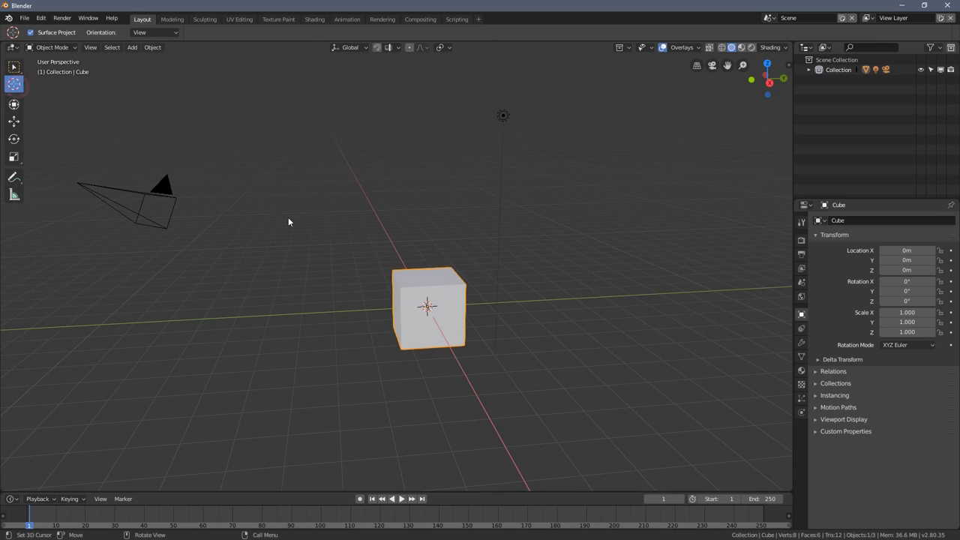
mouse_move(306, 196)
left_mouse_down()
mouse_move(255, 205)
mouse_move(369, 210)
left_mouse_up()
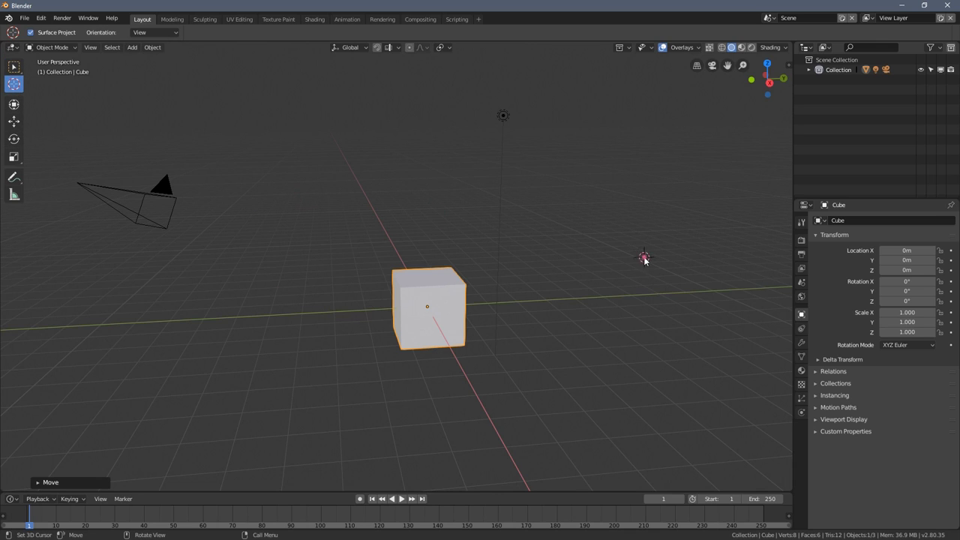
mouse_move(643, 260)
middle_mouse_down()
mouse_move(502, 300)
mouse_move(506, 200)
middle_mouse_up()
middle_click_drag(597, 231, 615, 238)
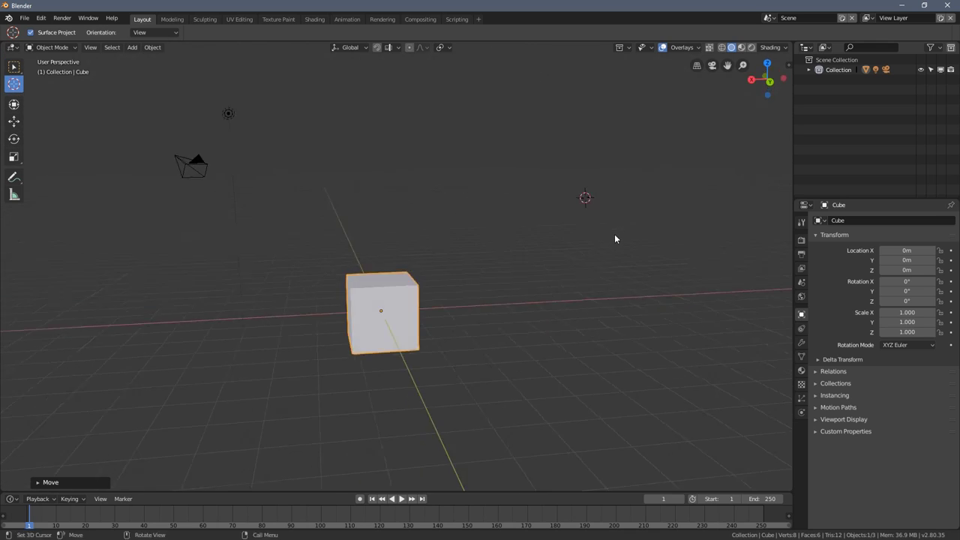
mouse_move(577, 377)
middle_mouse_down()
mouse_move(585, 368)
mouse_move(510, 277)
mouse_move(399, 277)
mouse_move(300, 204)
middle_mouse_up()
mouse_move(287, 266)
middle_mouse_down()
mouse_move(236, 232)
mouse_move(212, 236)
mouse_move(388, 266)
mouse_move(387, 250)
middle_mouse_up()
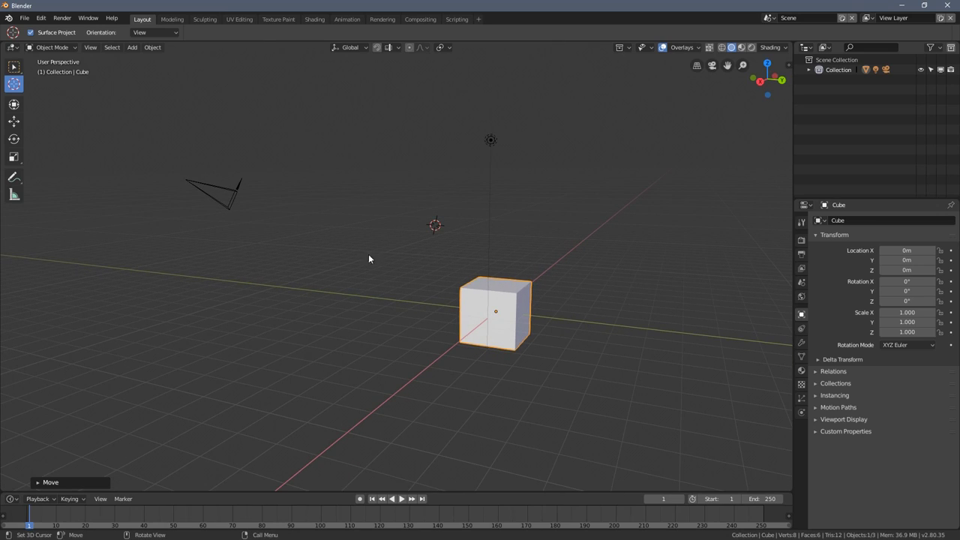
left_click(367, 253)
Open the cube's Object Context Menu and check the snapping popover and interaction mode
right_click(310, 235)
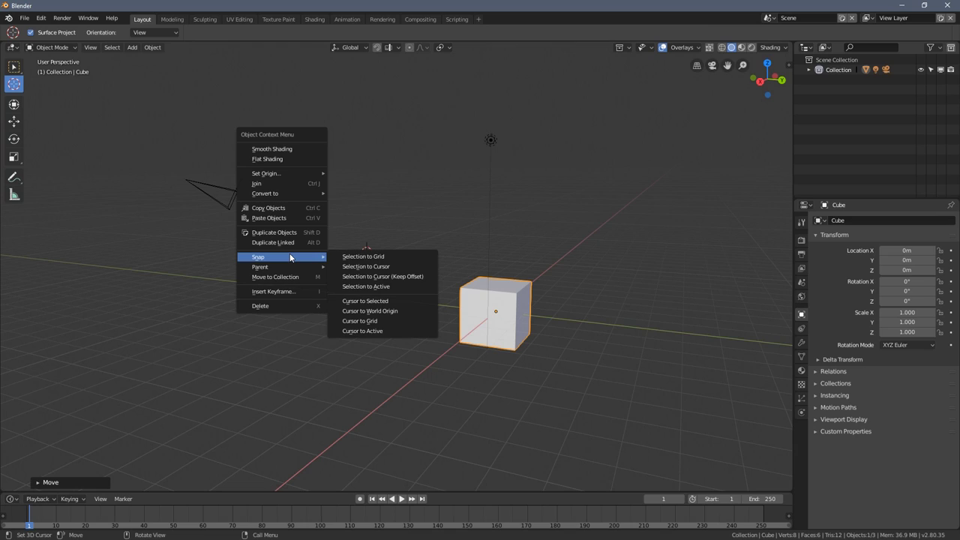
left_click(387, 47)
left_click(377, 48)
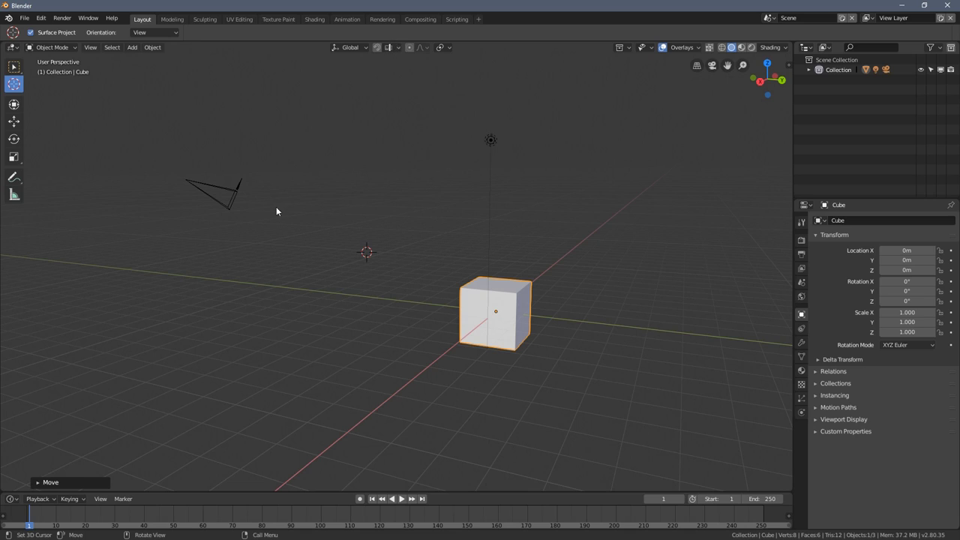
left_click(52, 47)
scroll(337, 249, "up", 2)
mouse_move(373, 255)
middle_mouse_down()
mouse_move(312, 259)
mouse_move(367, 272)
mouse_move(411, 251)
middle_mouse_up()
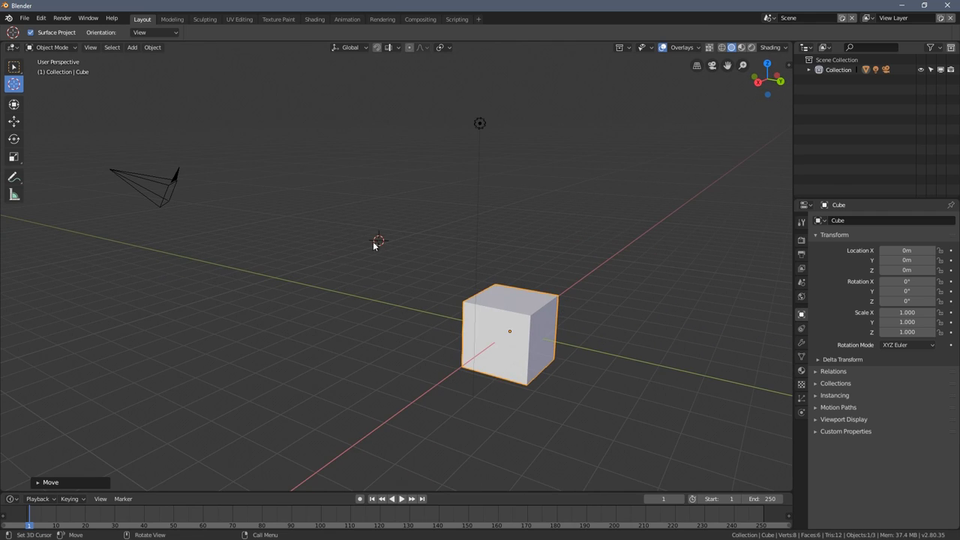
middle_click_drag(303, 251, 320, 260)
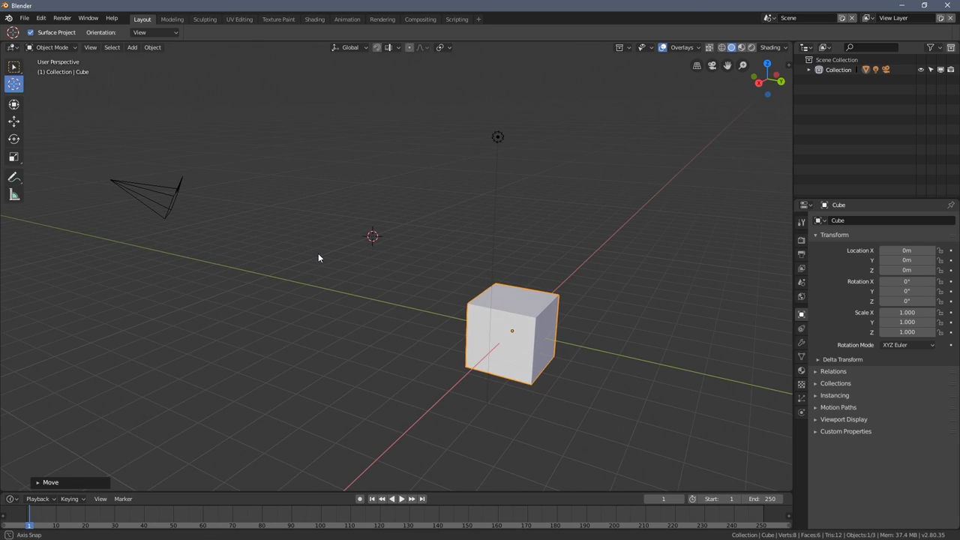
Place the 3D cursor left of the cube and switch back to the Select tool
right_click(278, 206)
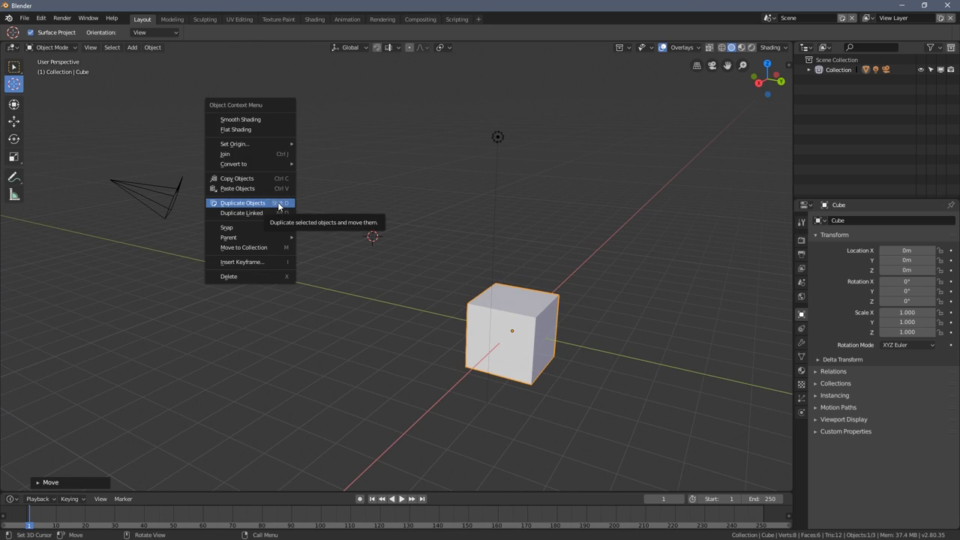
mouse_move(240, 227)
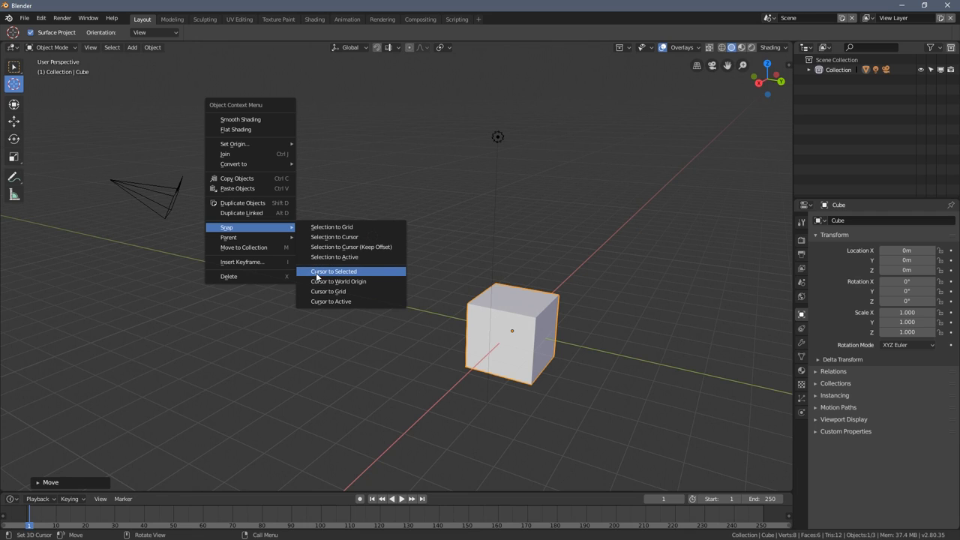
middle_click_drag(484, 309, 496, 305)
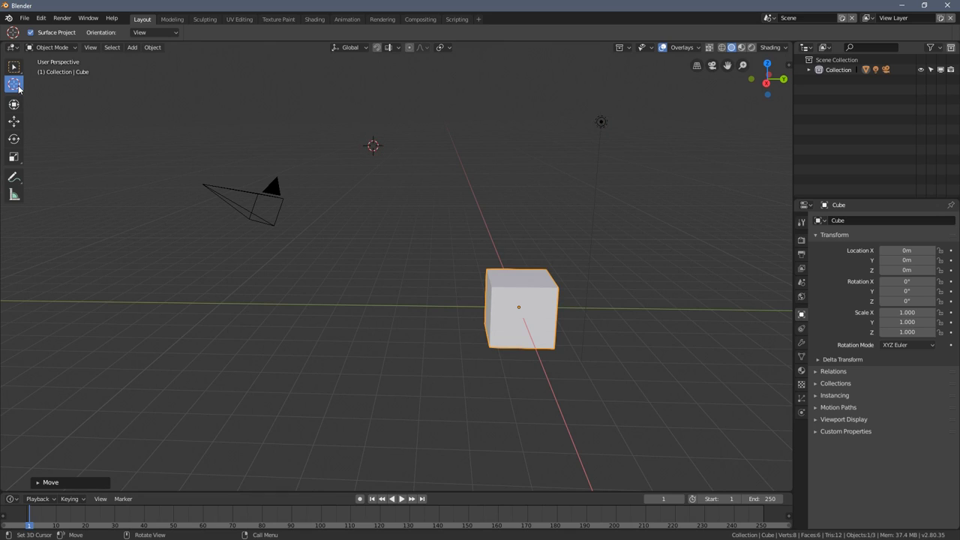
mouse_move(297, 137)
left_mouse_down()
mouse_move(483, 175)
mouse_move(395, 272)
left_mouse_up()
left_click(380, 321)
left_click(15, 68)
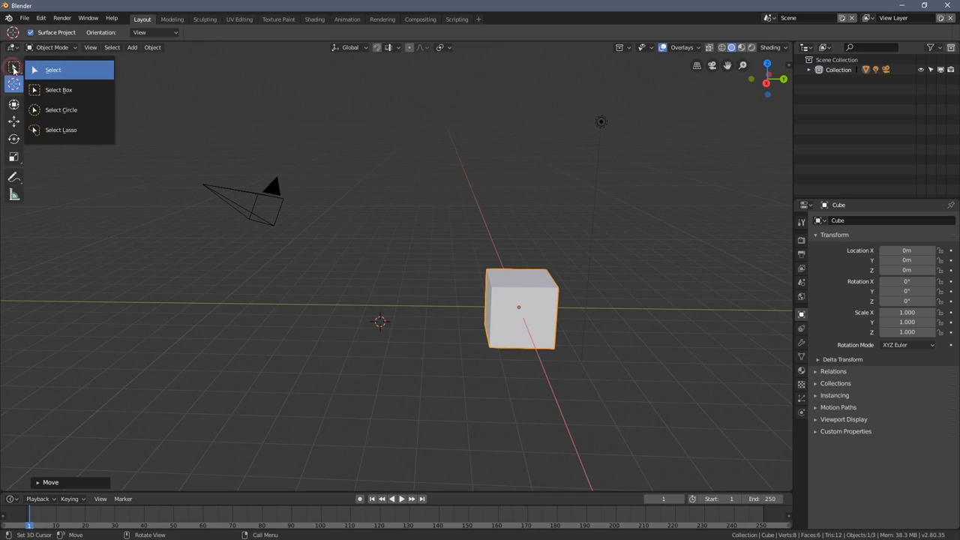
left_click(49, 69)
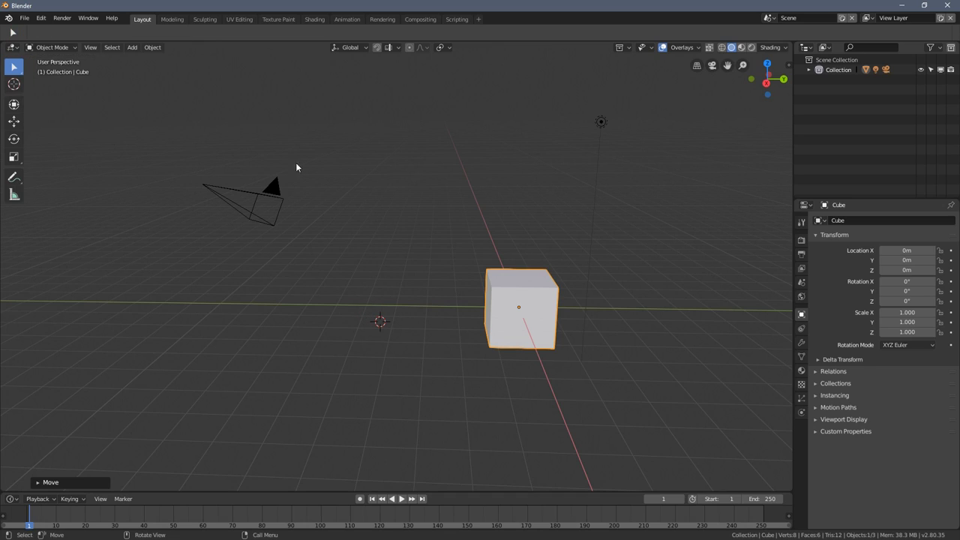
Select the light and snap the 3D cursor to it with Snap > Cursor to Selected
left_click(602, 124)
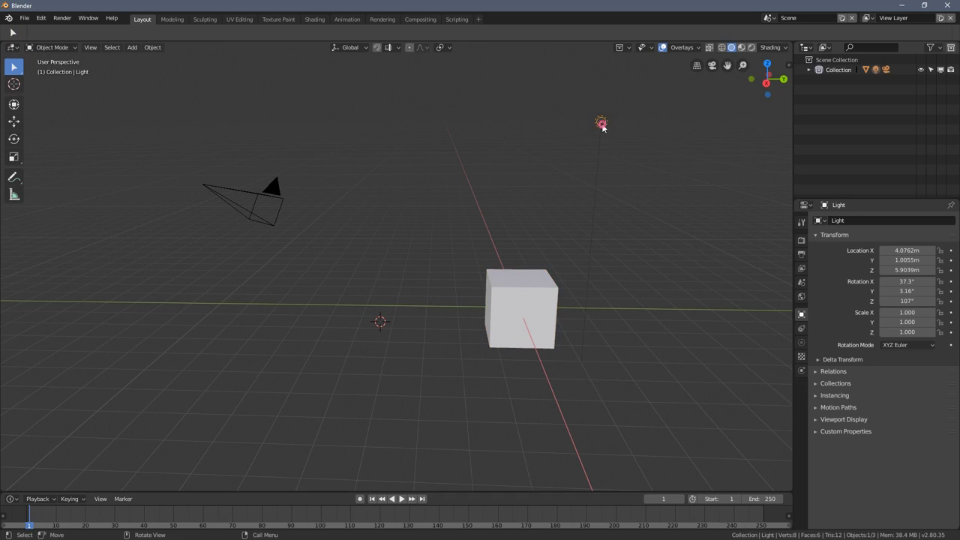
right_click(371, 219)
mouse_move(342, 240)
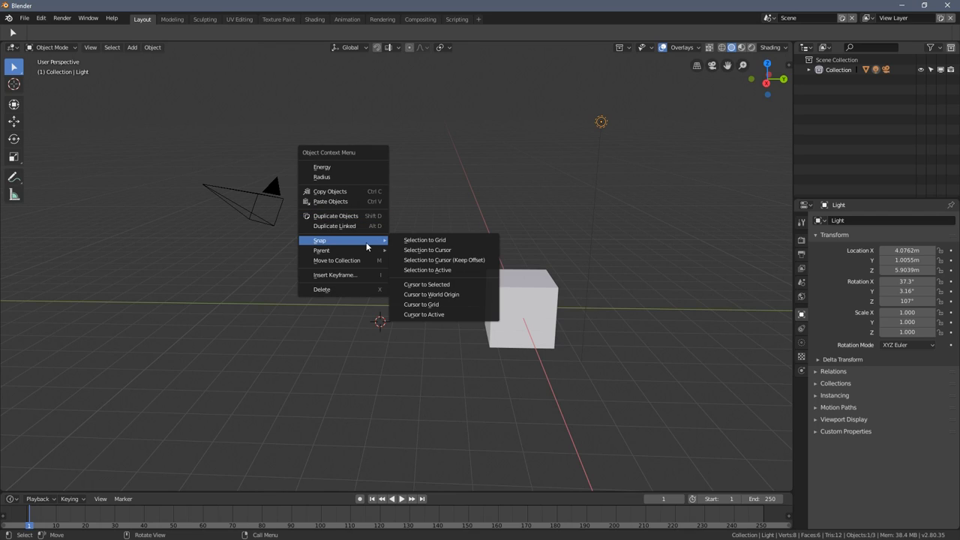
left_click(426, 285)
middle_click_drag(539, 196, 539, 164)
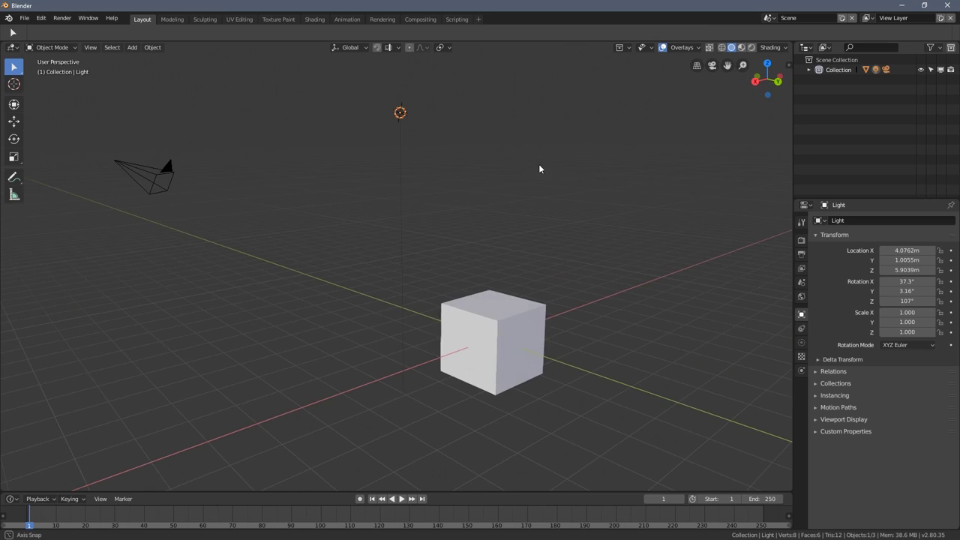
left_click(567, 119)
Select the camera and snap the 3D cursor onto it with Cursor to Selected
middle_click_drag(399, 114, 285, 157)
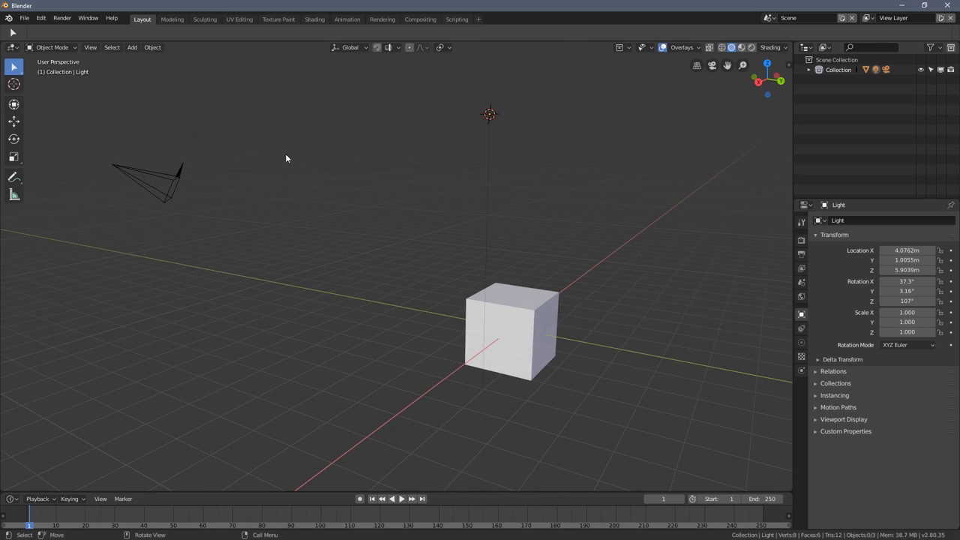
left_click(137, 170)
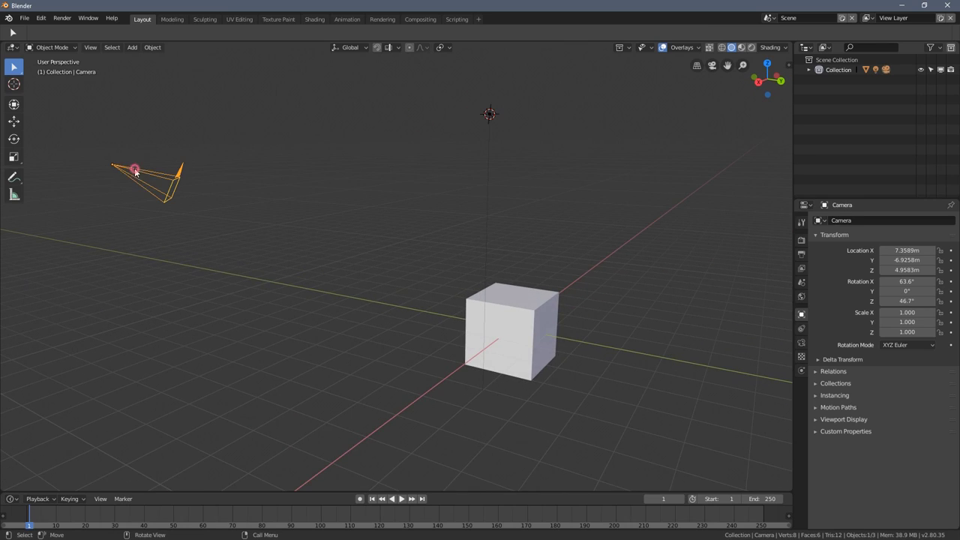
right_click(323, 201)
mouse_move(292, 201)
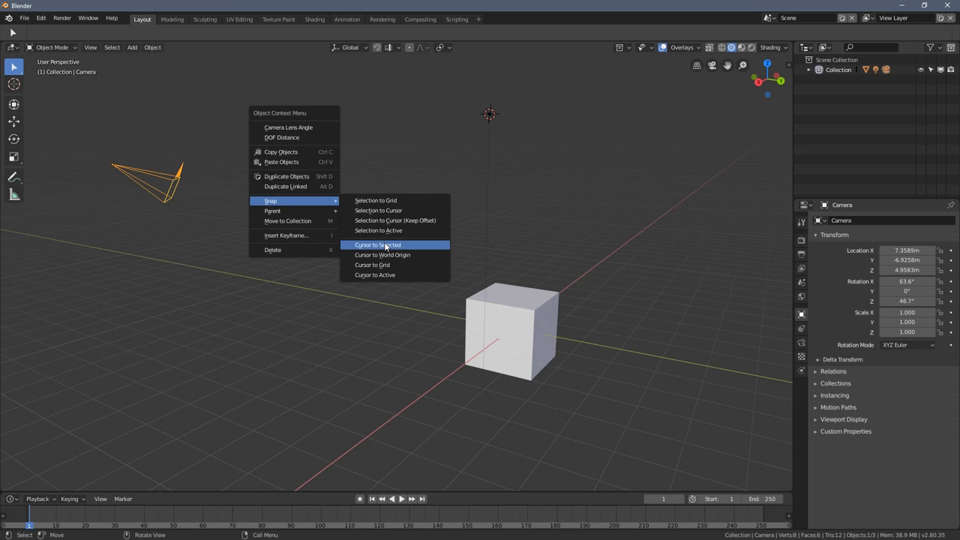
left_click(386, 247)
left_click(305, 239)
middle_click_drag(305, 239, 345, 236)
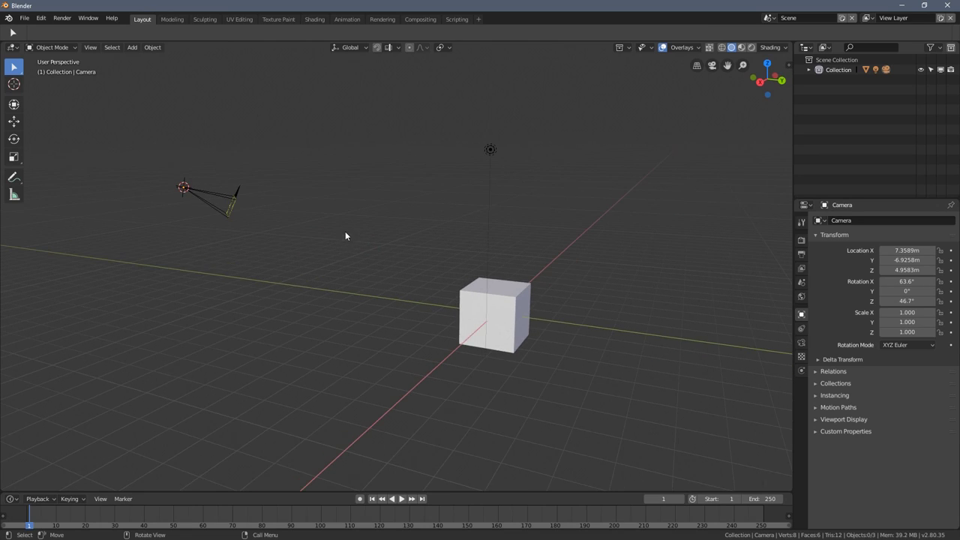
Select the camera, light and cube, and snap the 3D cursor to their centre
left_click(491, 151, "shift")
left_click(501, 296, "shift")
right_click(374, 203)
mouse_move(345, 200)
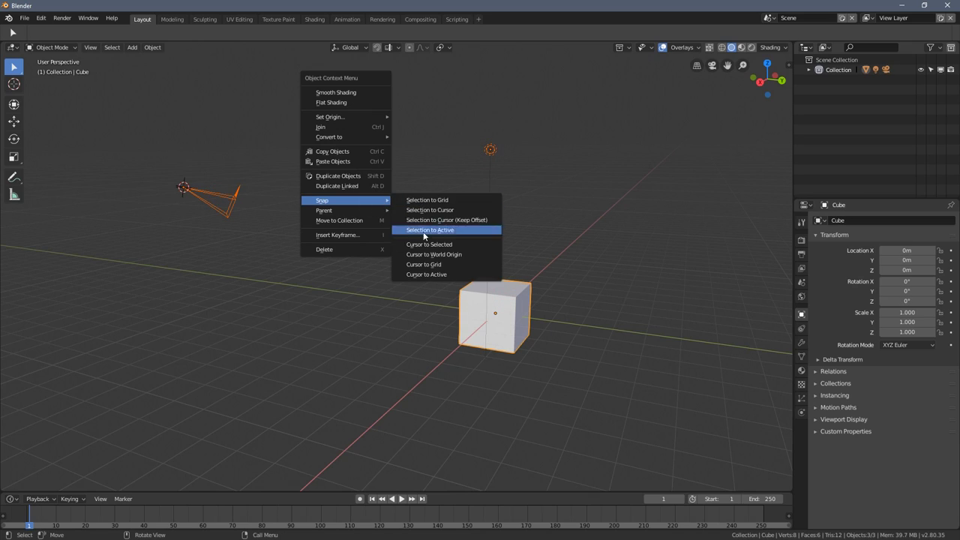
left_click(413, 246)
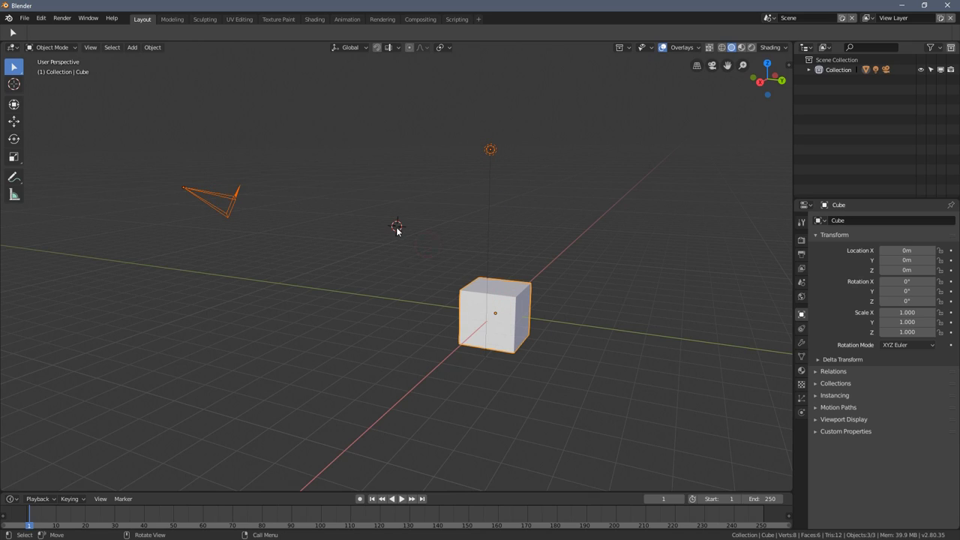
middle_click_drag(396, 231, 429, 260)
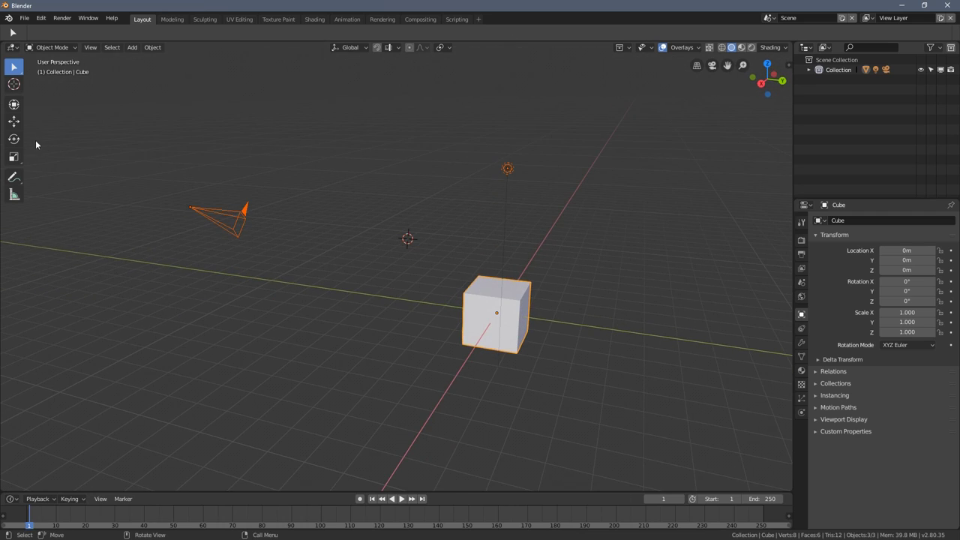
Deselect everything and place the 3D cursor in empty space at the upper left
left_click(15, 122)
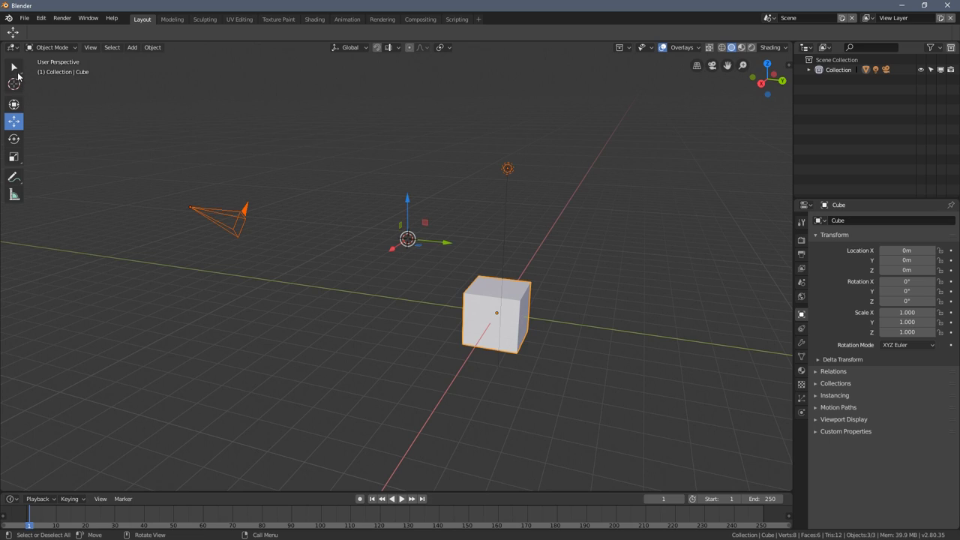
left_click(16, 71)
left_click(167, 137)
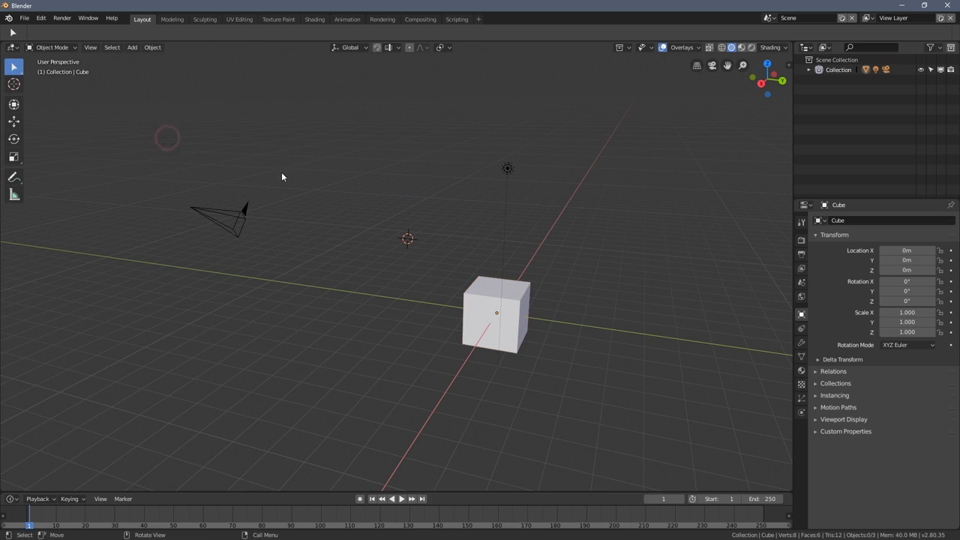
left_click(13, 84)
left_click(228, 112)
Check the pivot point choices, then reselect the camera, light and cube
left_click(443, 48)
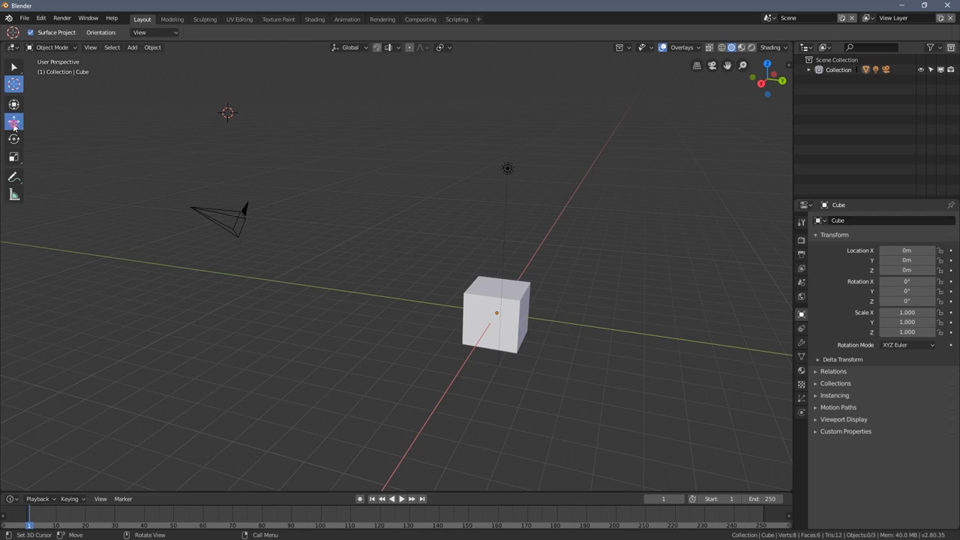
left_click(13, 121)
left_click(226, 218)
left_click(508, 168, "shift")
left_click(499, 307, "shift")
middle_click_drag(411, 201, 255, 201)
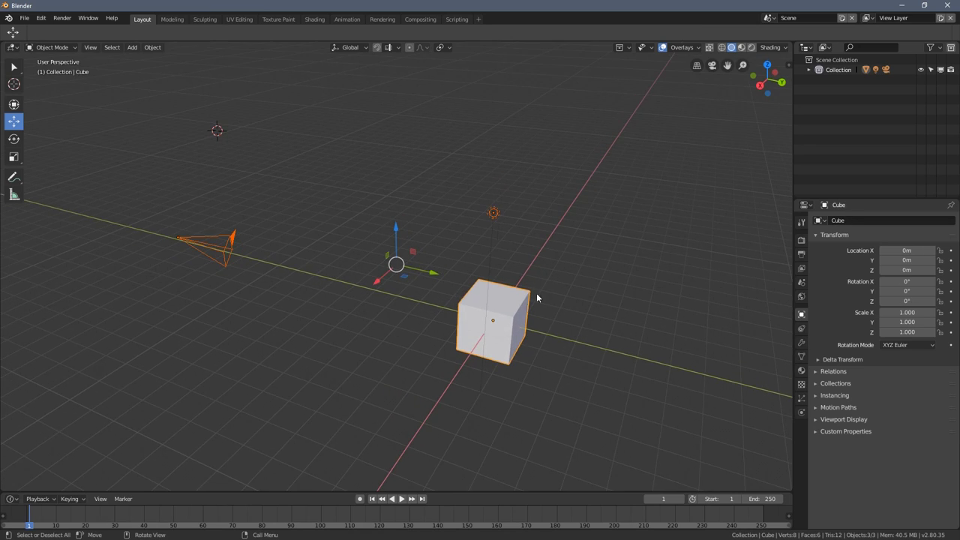
middle_click_drag(514, 169, 421, 204)
Redo the selection of camera, light and cube, with the cube active
left_click(465, 280, "shift")
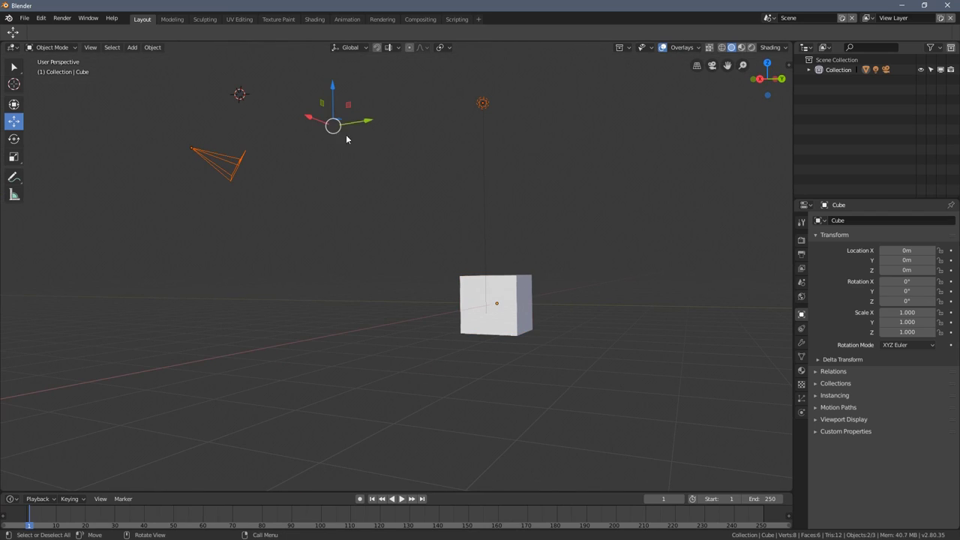
left_click(525, 308, "shift")
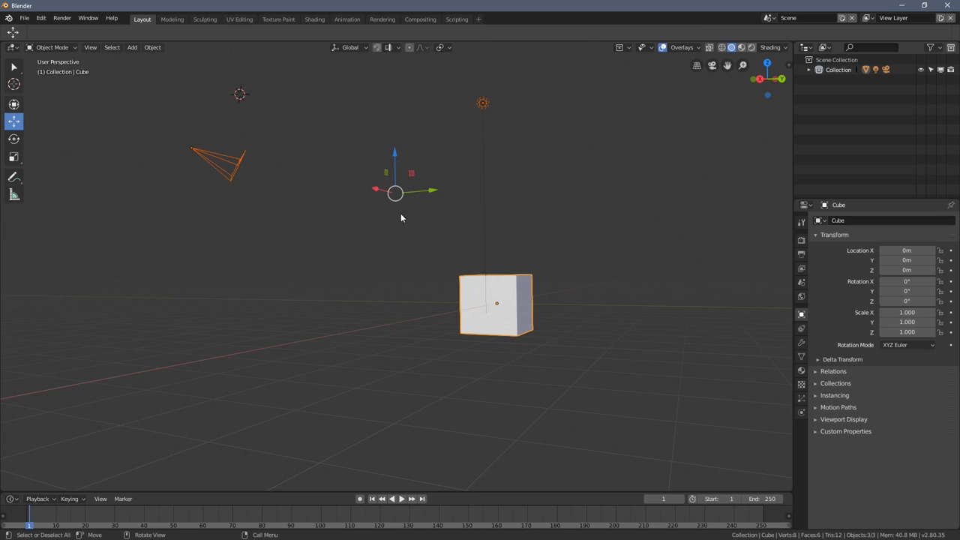
left_click(199, 249)
left_click(192, 149)
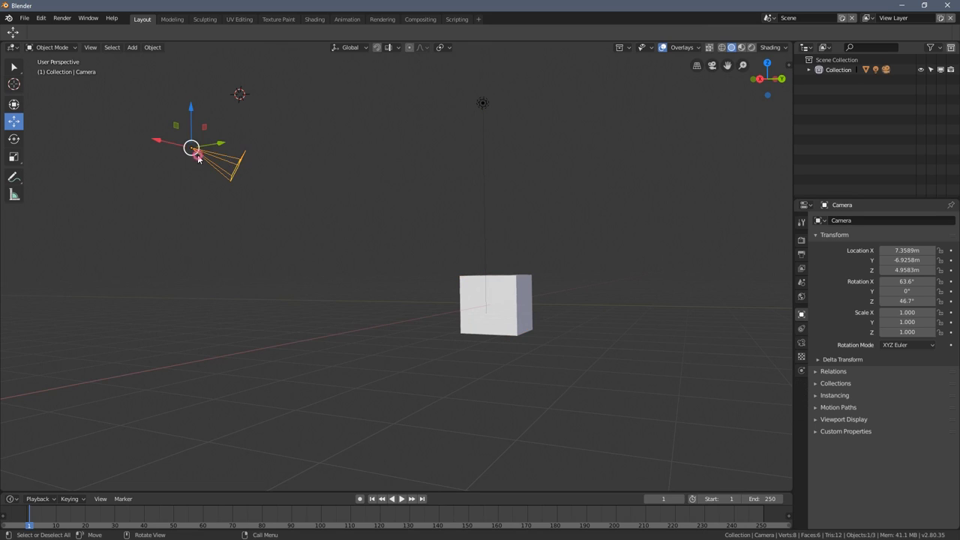
left_click(482, 103, "shift")
left_click(515, 292, "shift")
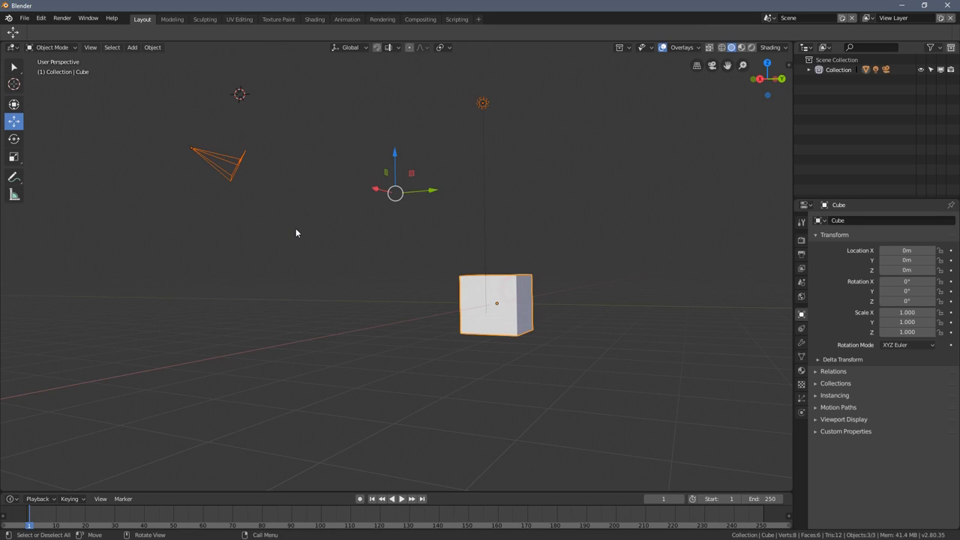
Snap the 3D cursor to the selected objects' centre, then deselect all
right_click(295, 230)
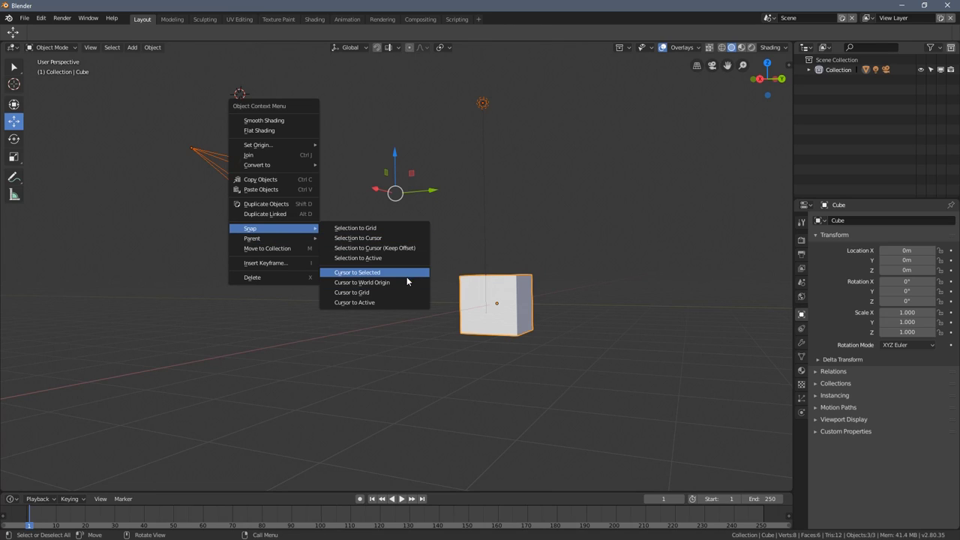
left_click(406, 275)
left_click(314, 297)
mouse_move(340, 298)
middle_mouse_down()
mouse_move(359, 318)
mouse_move(361, 369)
mouse_move(318, 346)
mouse_move(249, 274)
middle_mouse_up()
Snap the 3D cursor from that centre to the nearest grid point
right_click(248, 274)
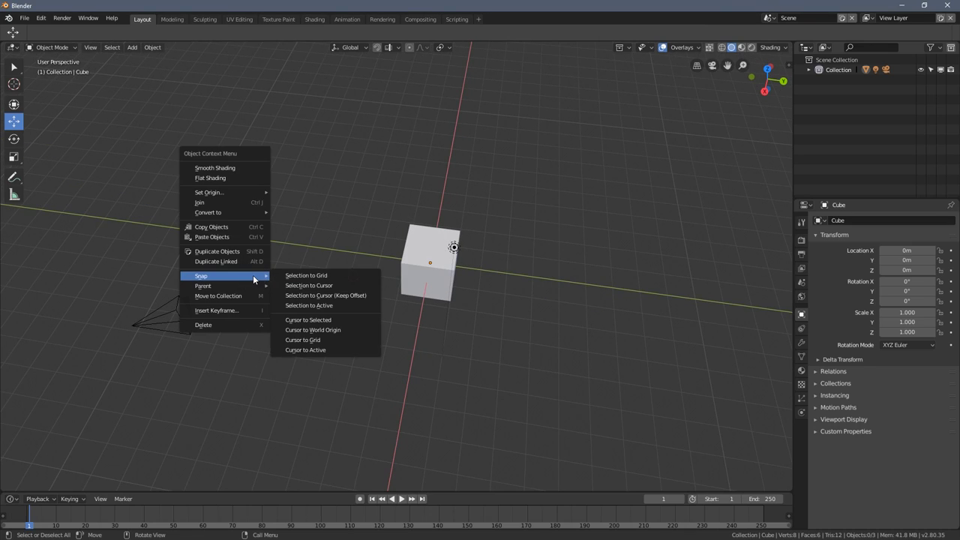
left_click(307, 342)
mouse_move(408, 343)
middle_mouse_down()
mouse_move(413, 306)
mouse_move(386, 295)
middle_mouse_up()
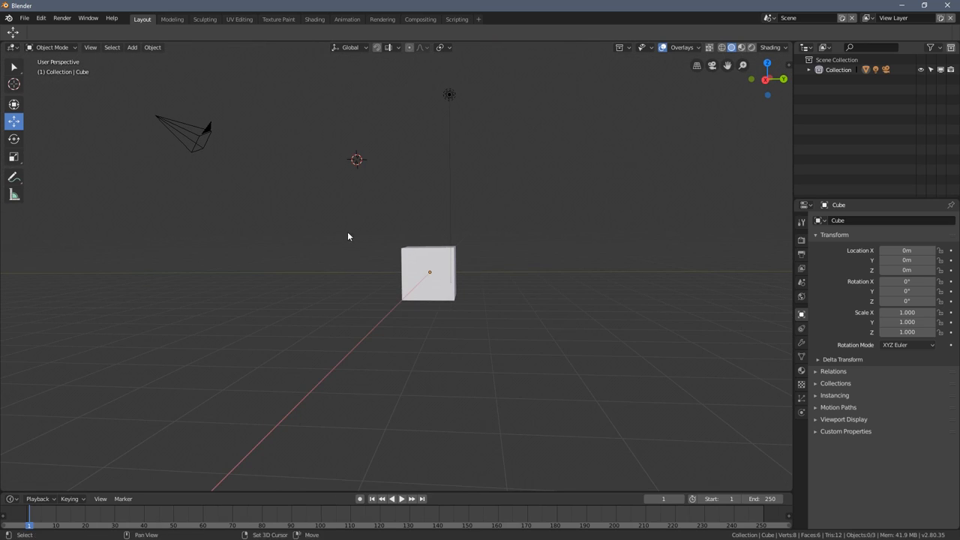
middle_click_drag(346, 241, 343, 260, "shift")
Place the 3D cursor freely in empty space and snap it to the grid
right_click(267, 141)
key("Escape")
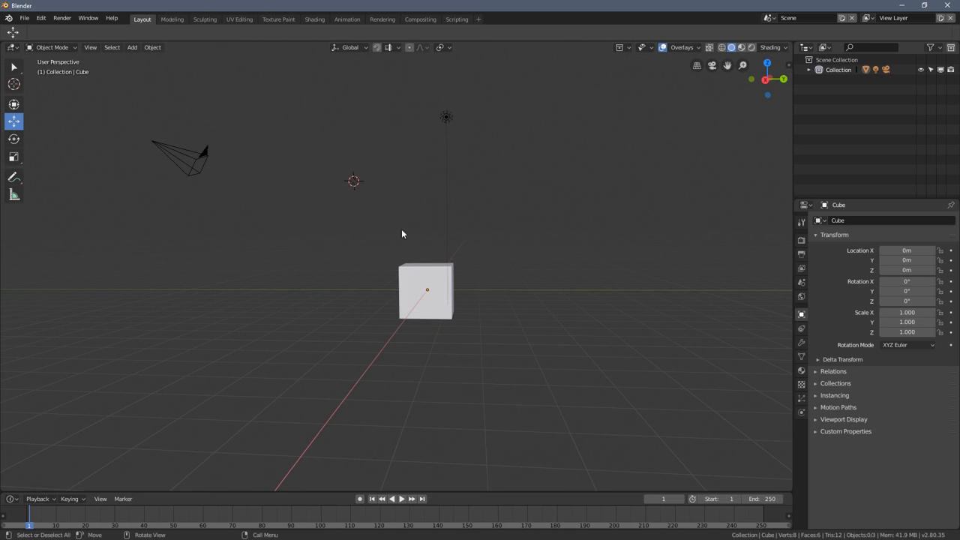
left_click(308, 139)
left_click(14, 84)
left_click_drag(315, 145, 340, 185)
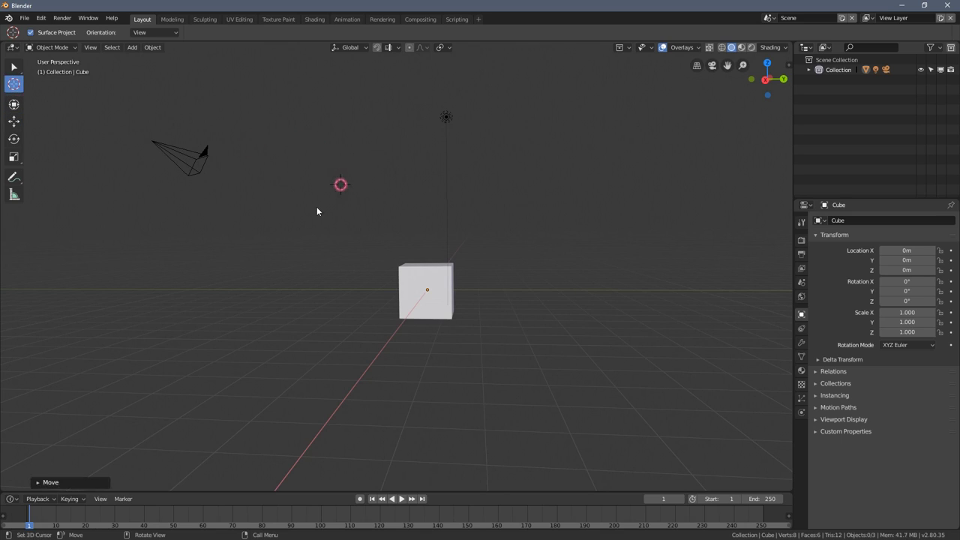
right_click(303, 221)
left_click(372, 289)
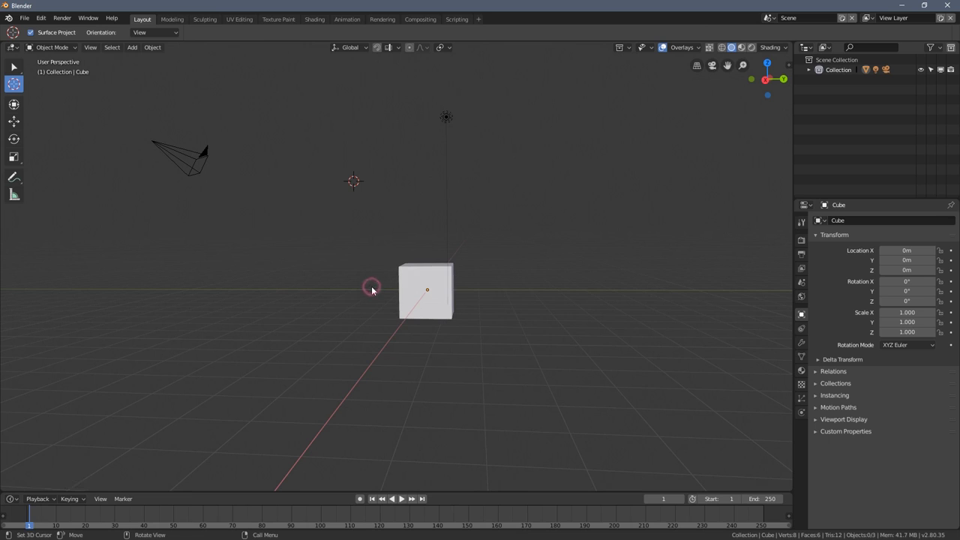
middle_click_drag(378, 195, 269, 208)
middle_click_drag(262, 164, 361, 193)
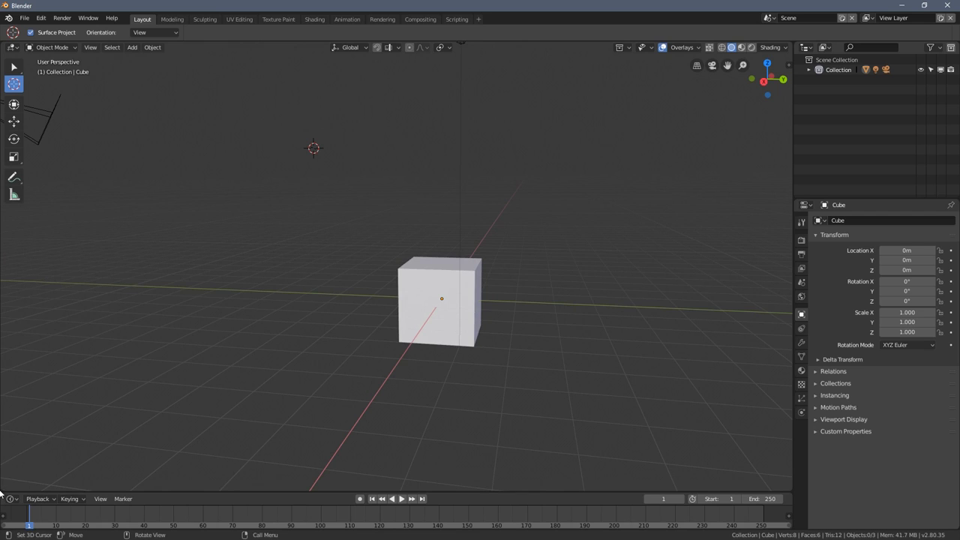
Split the 3D view into two side-by-side viewports and show the back view on the left
left_click_drag(1, 493, 315, 478)
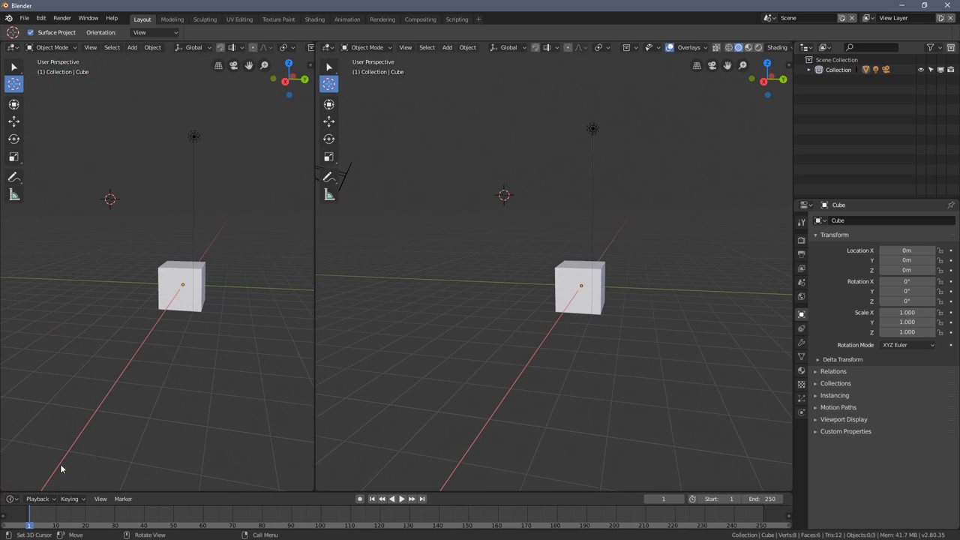
left_click(304, 80)
scroll(183, 233, "up", 4)
middle_click_drag(184, 233, 165, 280, "shift")
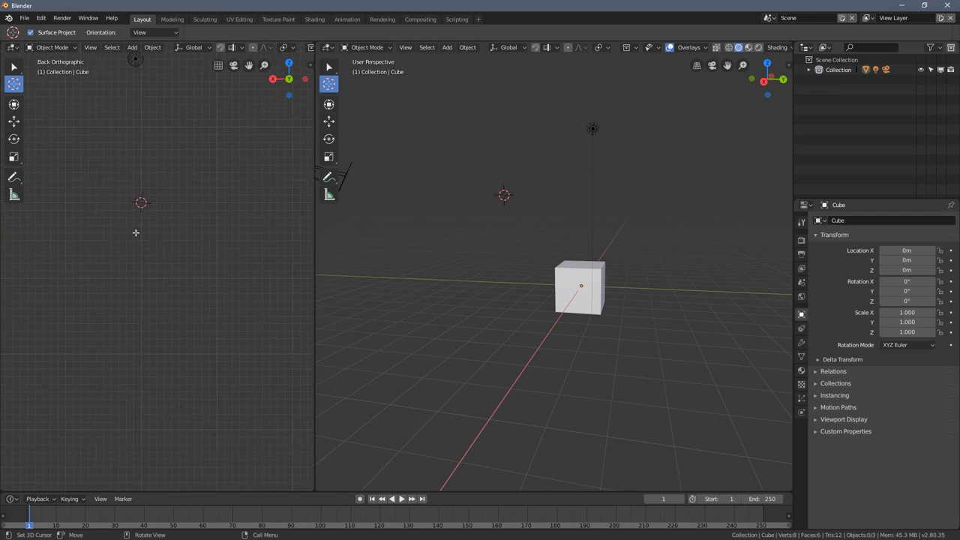
scroll(213, 259, "down", 2)
scroll(202, 316, "down", 2)
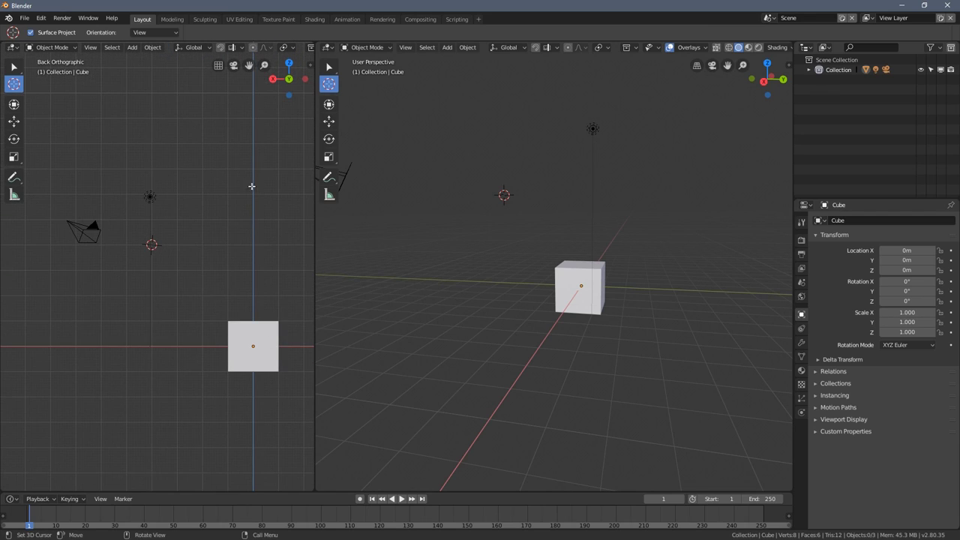
Cycle the left viewport through right, top, right and back orthographic views
left_click(272, 79)
left_click(285, 64)
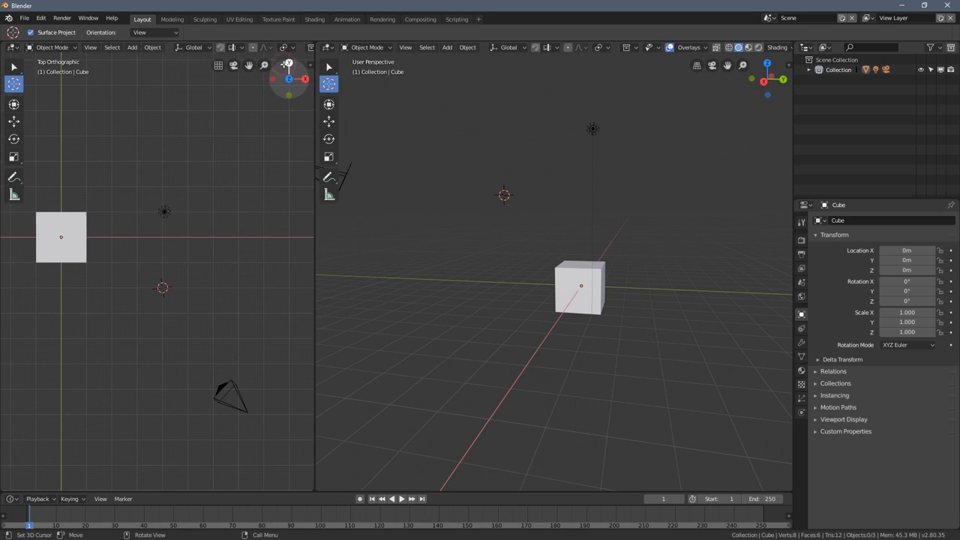
scroll(165, 308, "up", 2)
scroll(167, 301, "up", 4)
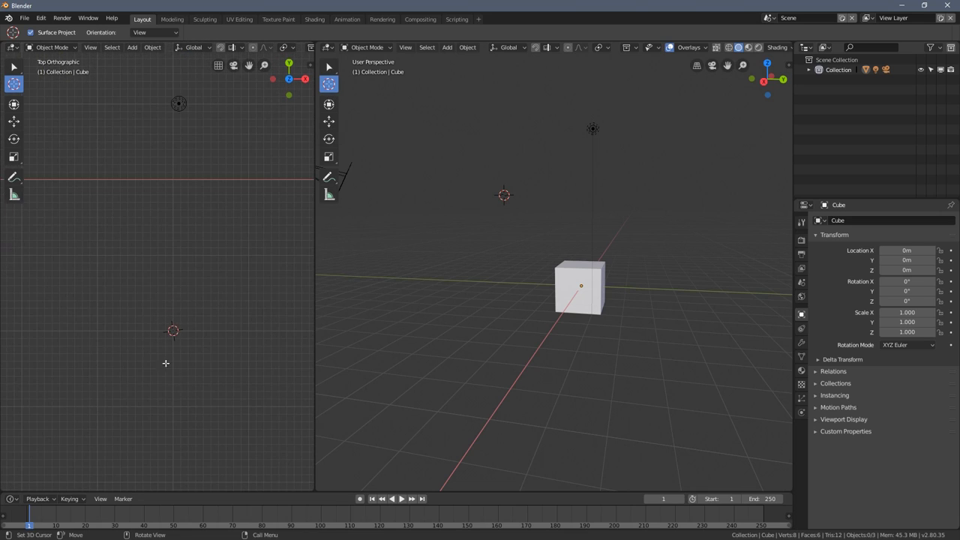
scroll(225, 331, "down", 4)
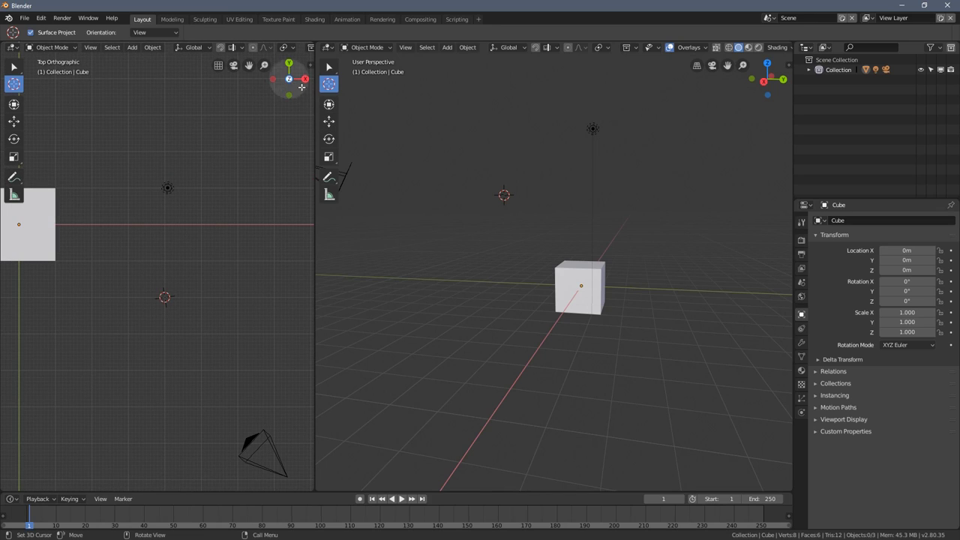
left_click_drag(289, 81, 301, 85)
left_click(302, 84)
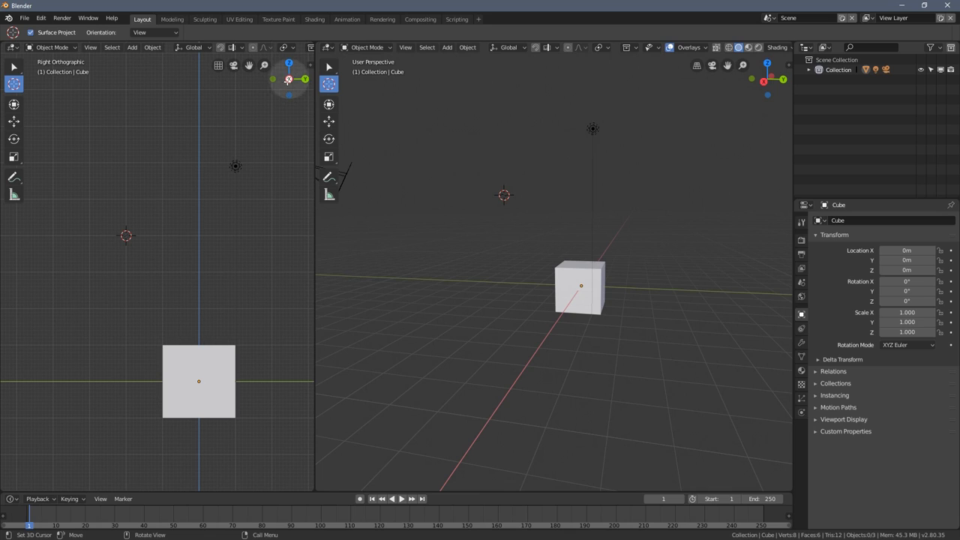
left_click(304, 80)
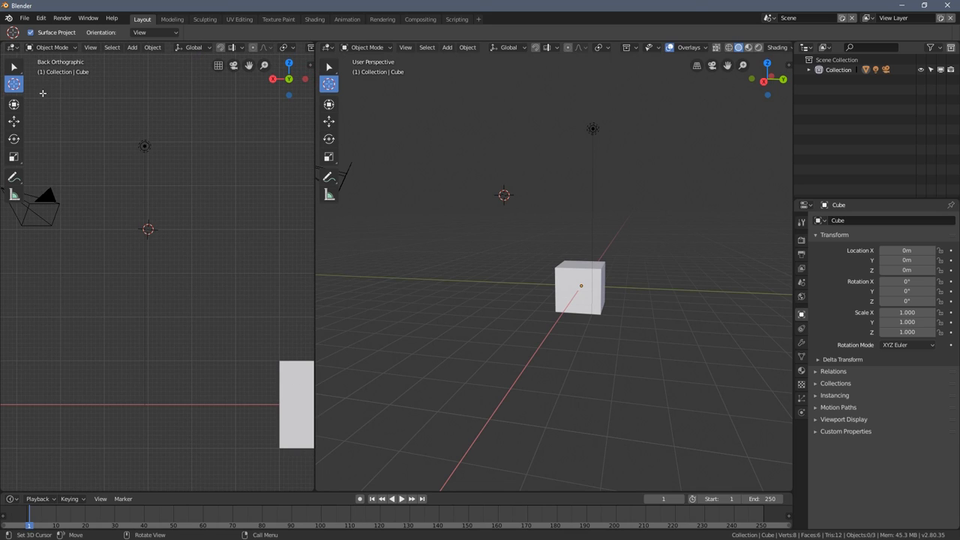
Drag the 3D cursor to a spot above the cube and snap it to the grid
left_click_drag(533, 182, 519, 157)
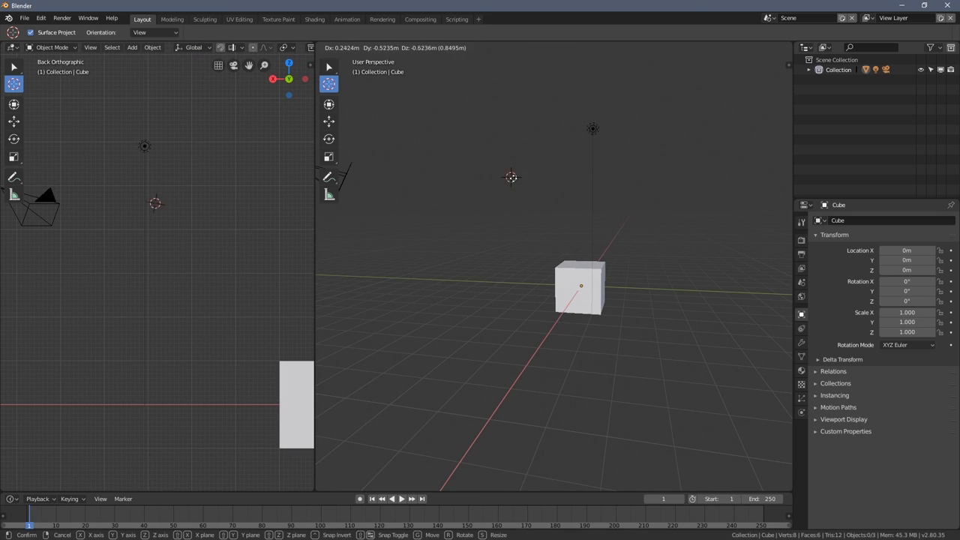
right_click_drag(512, 178, 522, 182, "shift")
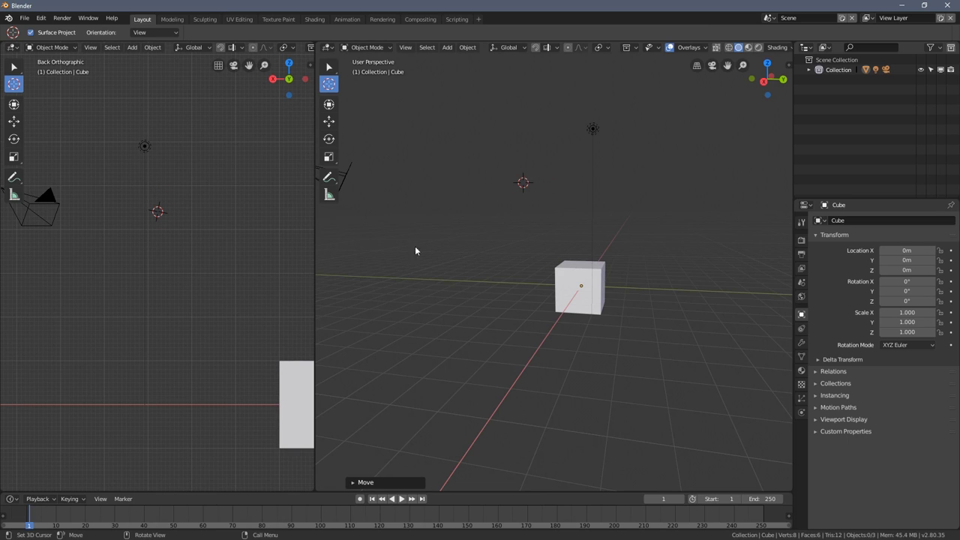
scroll(164, 217, "up", 2)
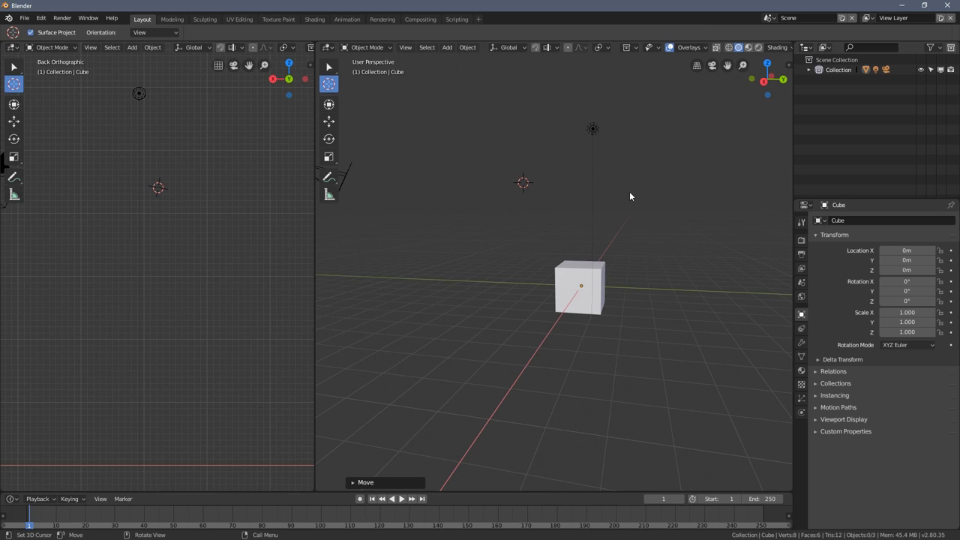
mouse_move(629, 197)
middle_mouse_down()
mouse_move(510, 210)
mouse_move(491, 192)
middle_mouse_up()
mouse_move(490, 193)
right_mouse_down("shift")
mouse_move(523, 193)
mouse_move(485, 190)
right_mouse_up("shift")
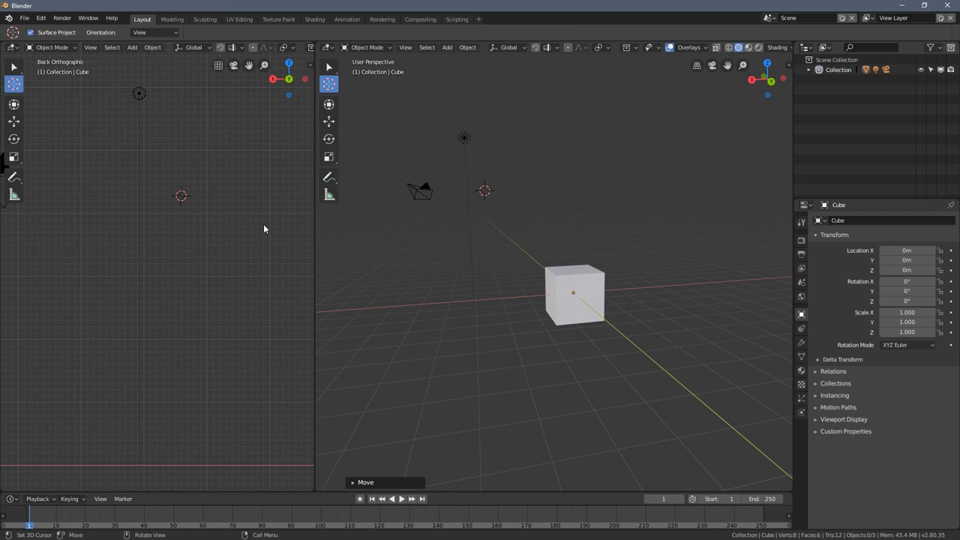
right_click(564, 176)
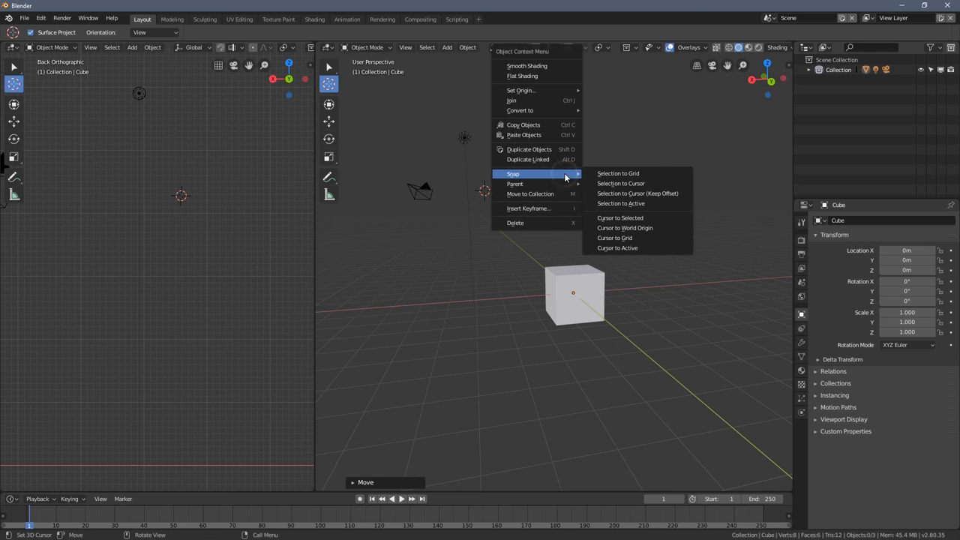
left_click(661, 244)
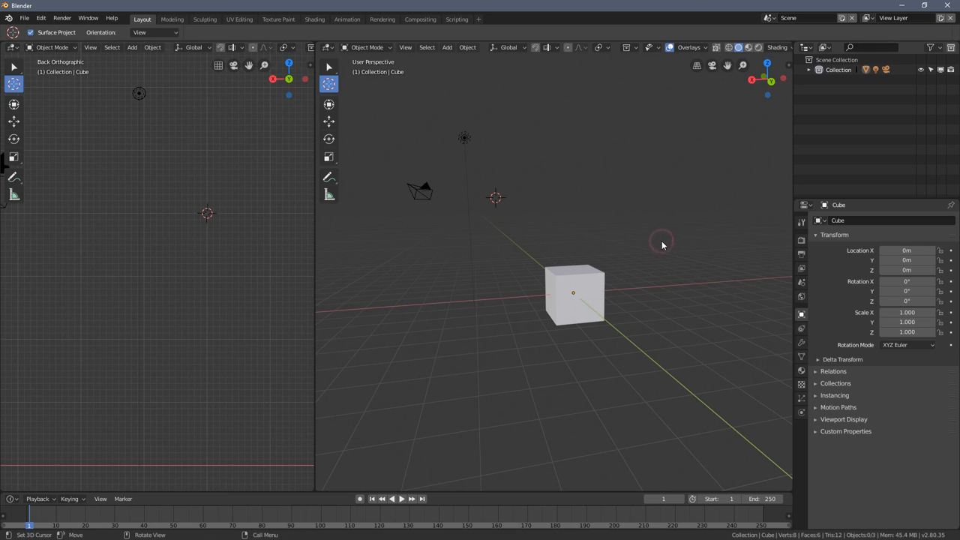
Make the main view orthographic and show the right side view in the left viewport
middle_click_drag(540, 188, 502, 153)
mouse_move(548, 204)
middle_mouse_down()
mouse_move(568, 193)
mouse_move(522, 191)
mouse_move(772, 90)
middle_mouse_up()
left_click(696, 65)
mouse_move(536, 225)
middle_mouse_down()
mouse_move(518, 228)
mouse_move(527, 214)
mouse_move(255, 243)
middle_mouse_up()
scroll(195, 246, "down", 2)
scroll(155, 255, "down", 2)
scroll(156, 259, "up", 3)
left_click(274, 79)
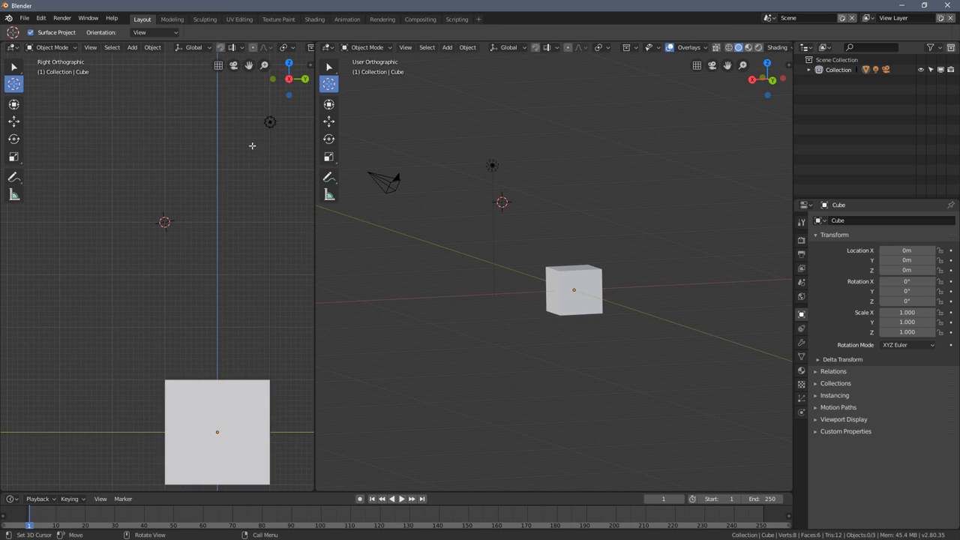
scroll(186, 214, "up", 3)
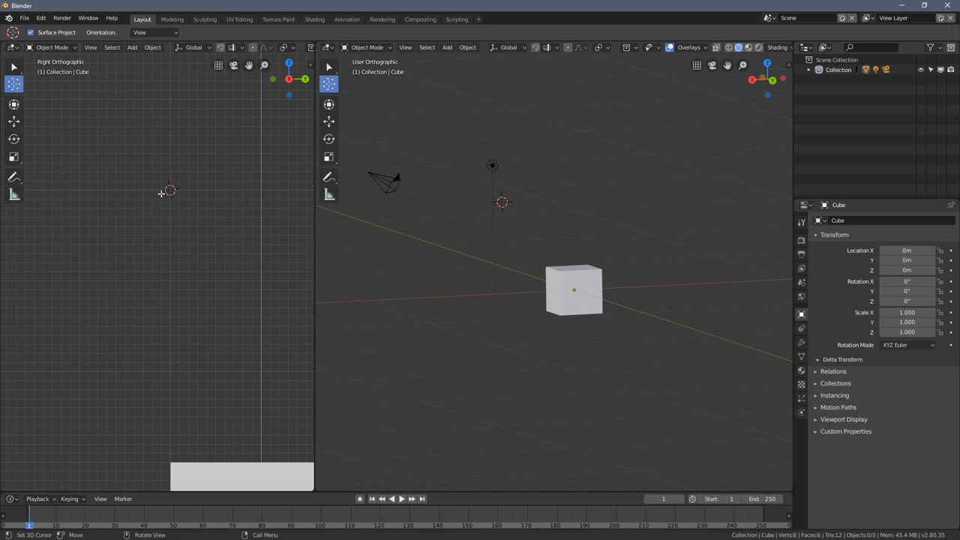
scroll(162, 194, "down", 2)
scroll(169, 273, "down", 1)
middle_click_drag(172, 322, 180, 275, "shift")
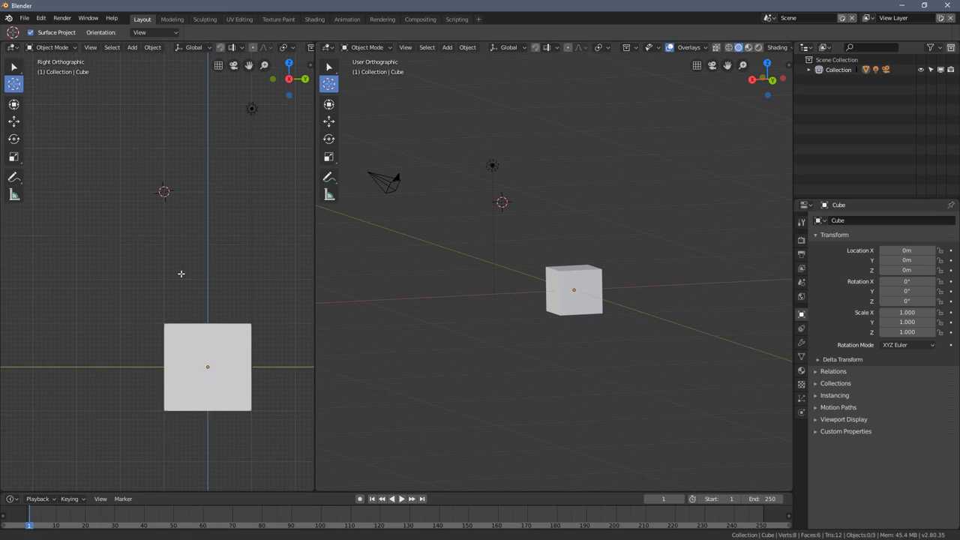
Switch the left viewport to top view and move the 3D cursor with G
left_click(289, 64)
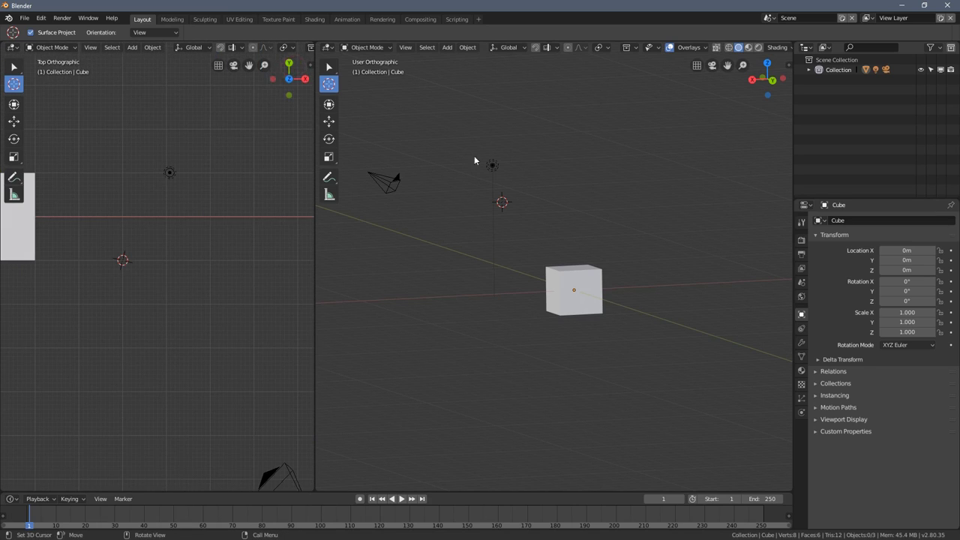
key("g")
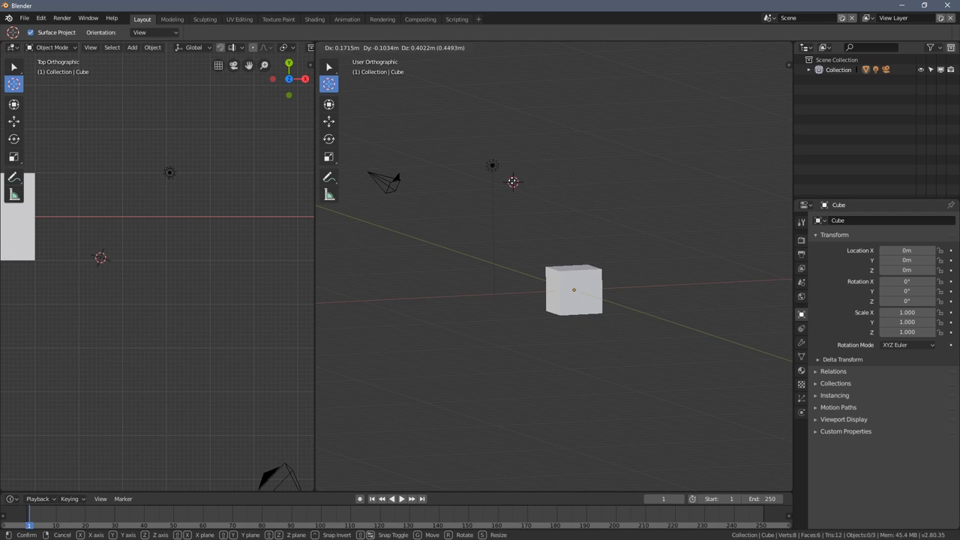
left_click(485, 172)
key("g")
left_click(146, 359)
Orbit the left viewport, then set it to the right side view and pan it
mouse_move(390, 247)
middle_mouse_down()
mouse_move(463, 191)
mouse_move(352, 161)
middle_mouse_up()
middle_click_drag(263, 138, 230, 103)
left_click_drag(288, 75, 293, 79)
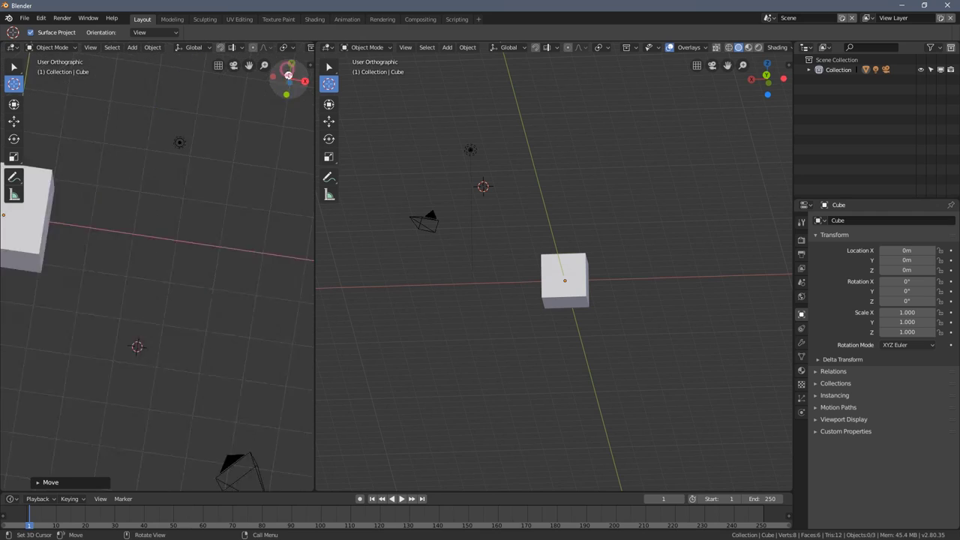
left_click(301, 78)
middle_click_drag(81, 194, 181, 246, "shift")
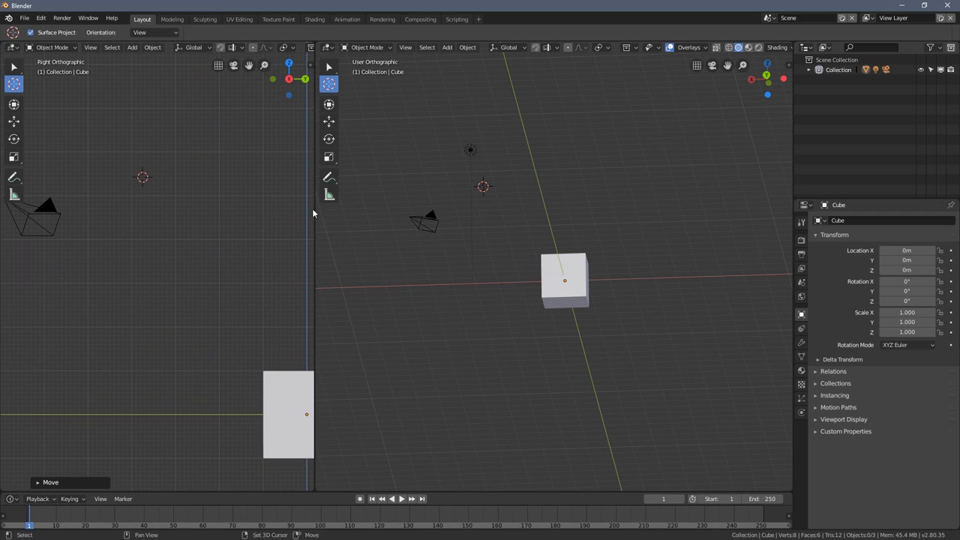
Move the 3D cursor to a new spot above the scene and snap it to the grid
key("g")
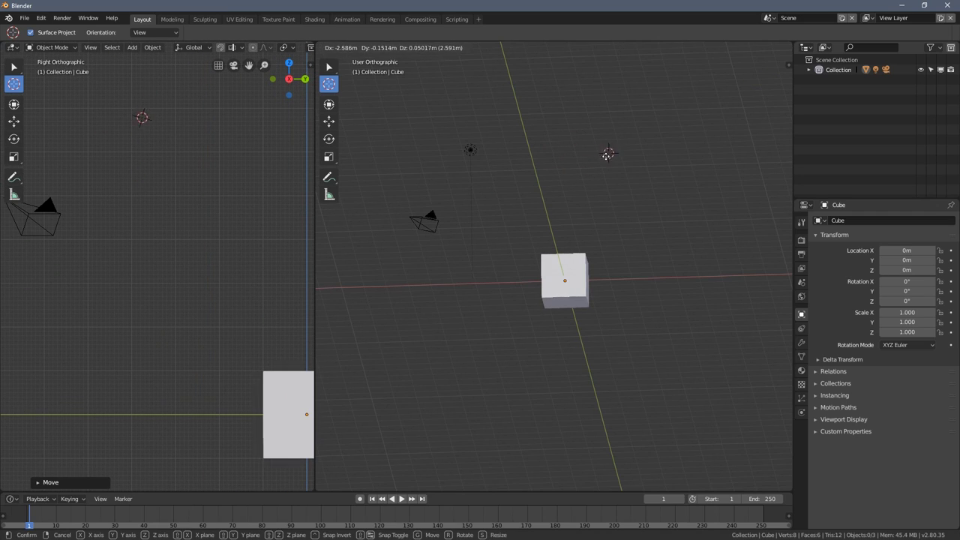
left_click(605, 158)
middle_click_drag(387, 192, 557, 225)
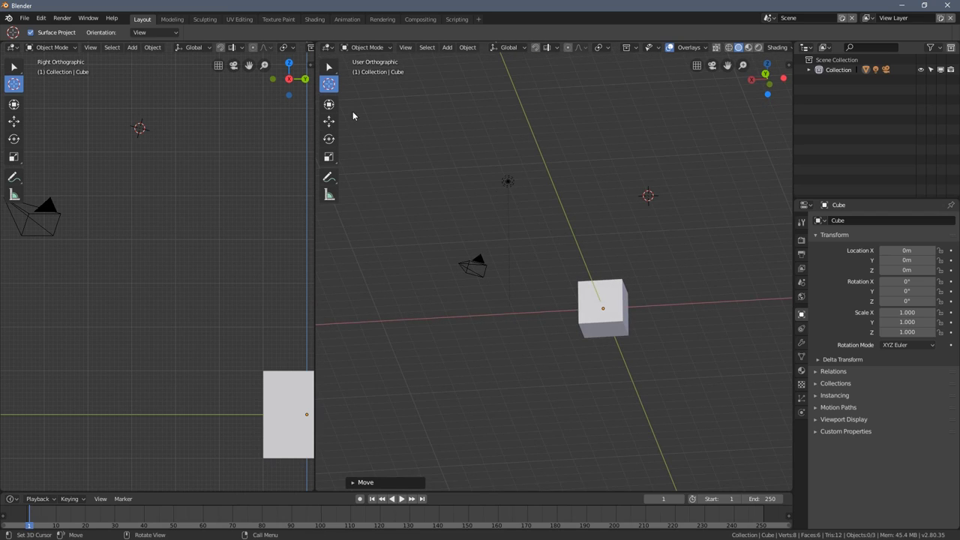
key("shift+a")
key("Escape")
right_click(367, 197)
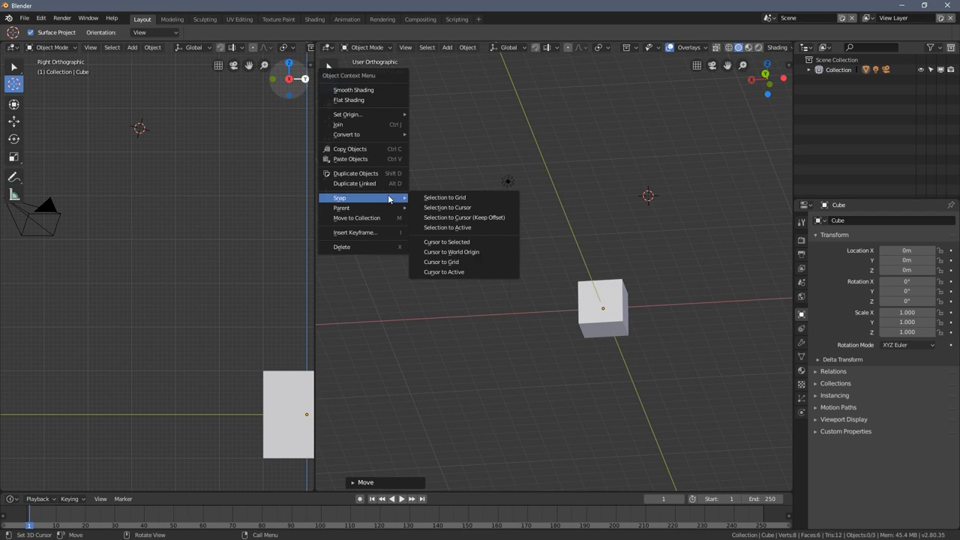
left_click(472, 264)
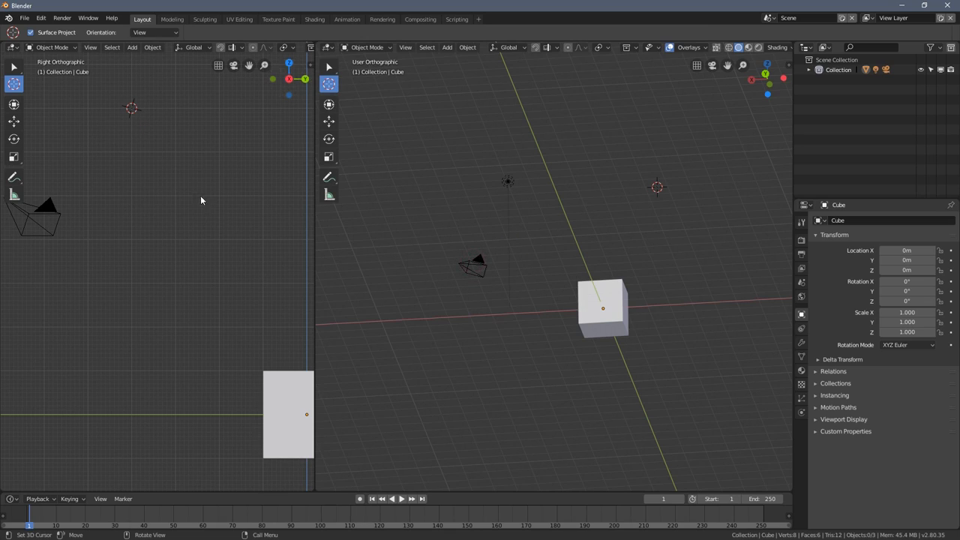
middle_click_drag(143, 132, 185, 155)
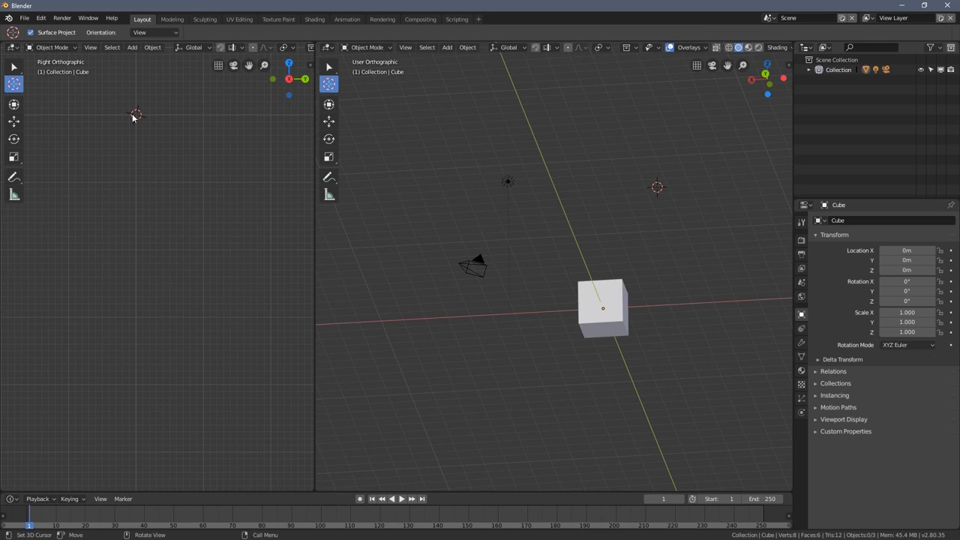
mouse_move(185, 156)
middle_mouse_down("shift")
mouse_move(165, 246)
mouse_move(143, 232)
mouse_move(162, 252)
middle_mouse_up("shift")
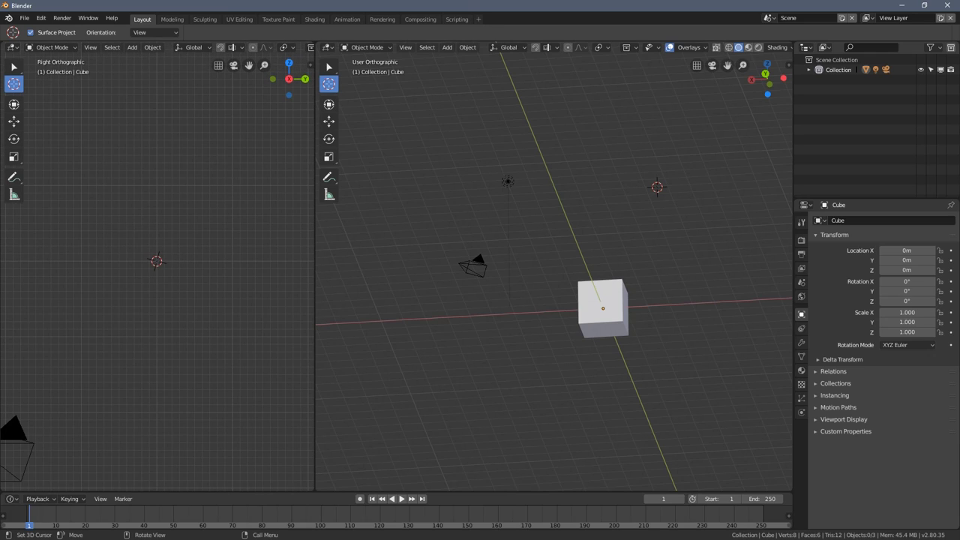
middle_click_drag(386, 178, 435, 244)
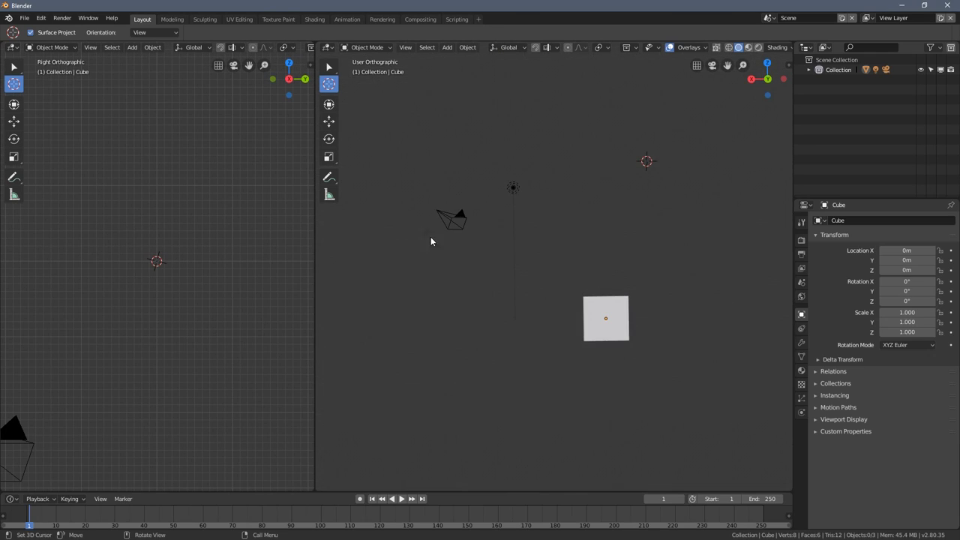
left_click_drag(453, 154, 503, 134)
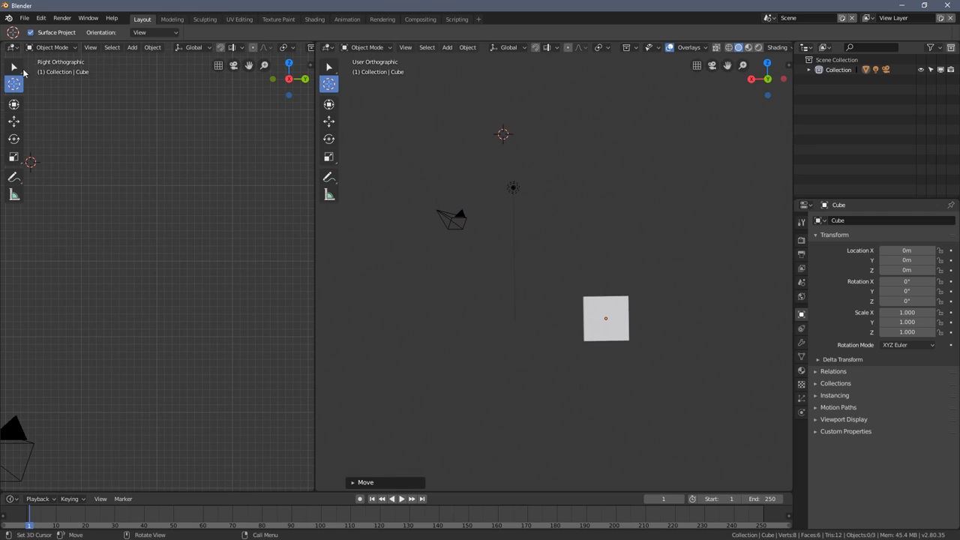
key("w")
left_click(454, 219)
left_click(513, 188, "shift")
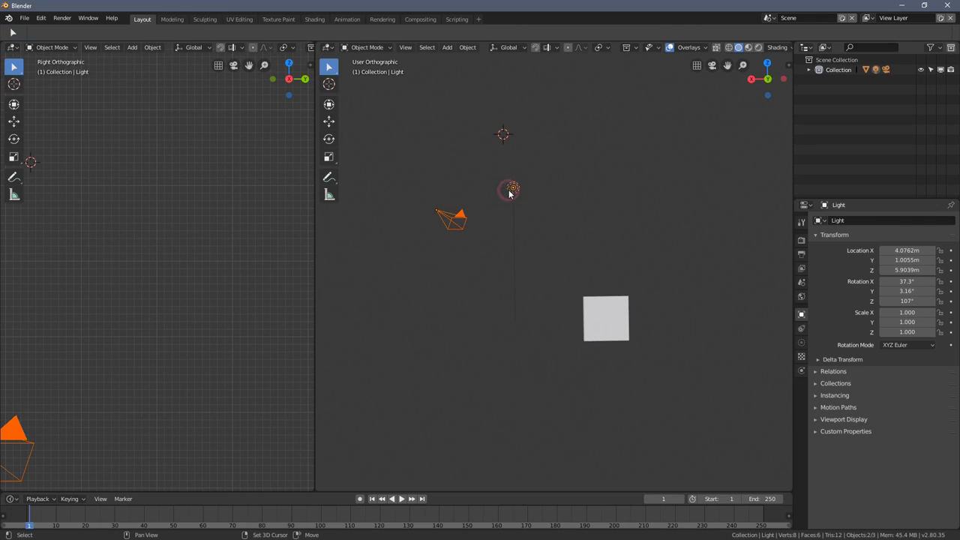
key("x")
left_click(501, 191)
mouse_move(501, 193)
middle_mouse_down()
mouse_move(576, 323)
mouse_move(590, 319)
middle_mouse_up()
left_click(589, 319)
key("shift+d")
left_click(524, 299)
key("shift+d")
left_click(572, 257)
key("shift+d")
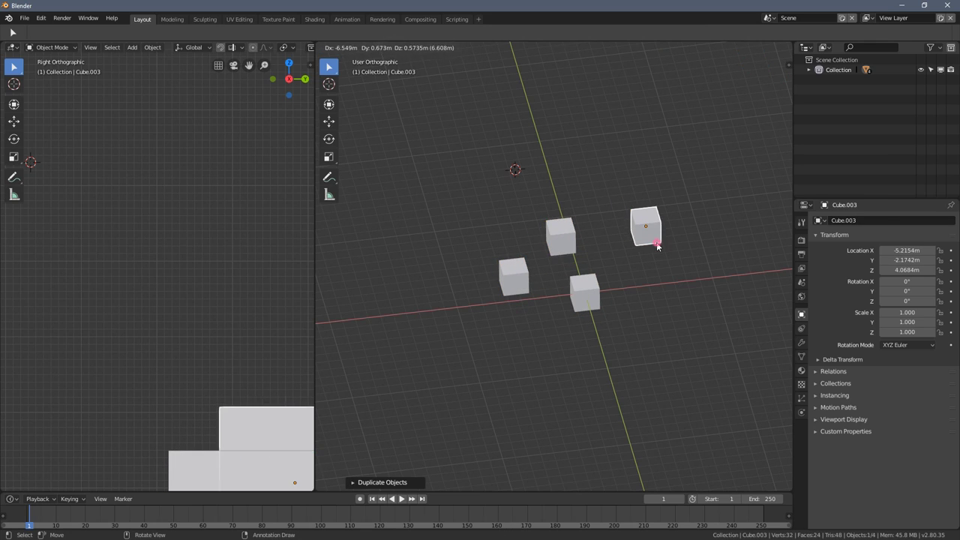
left_click(657, 243)
key("shift+d")
left_click(686, 321)
mouse_move(686, 322)
middle_mouse_down()
mouse_move(674, 333)
mouse_move(642, 316)
middle_mouse_up()
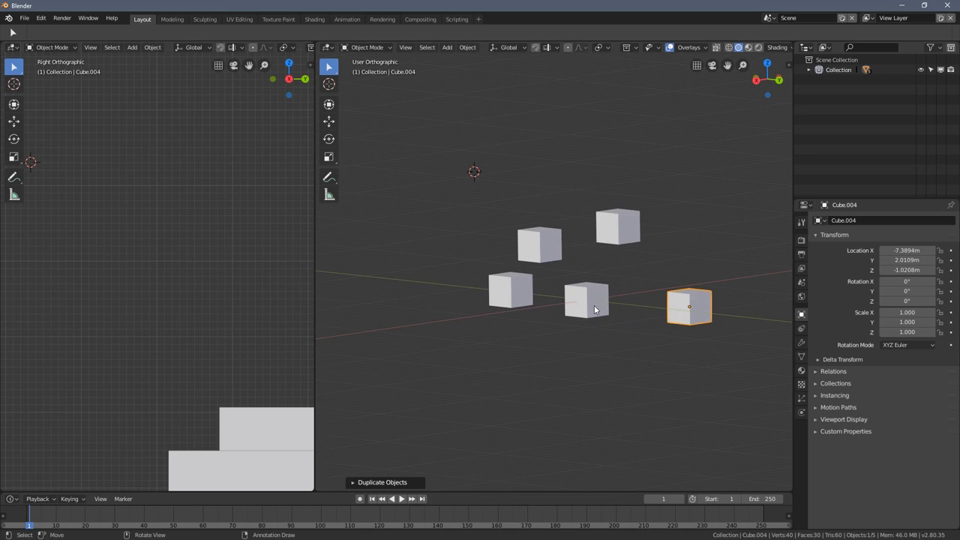
left_click(480, 200)
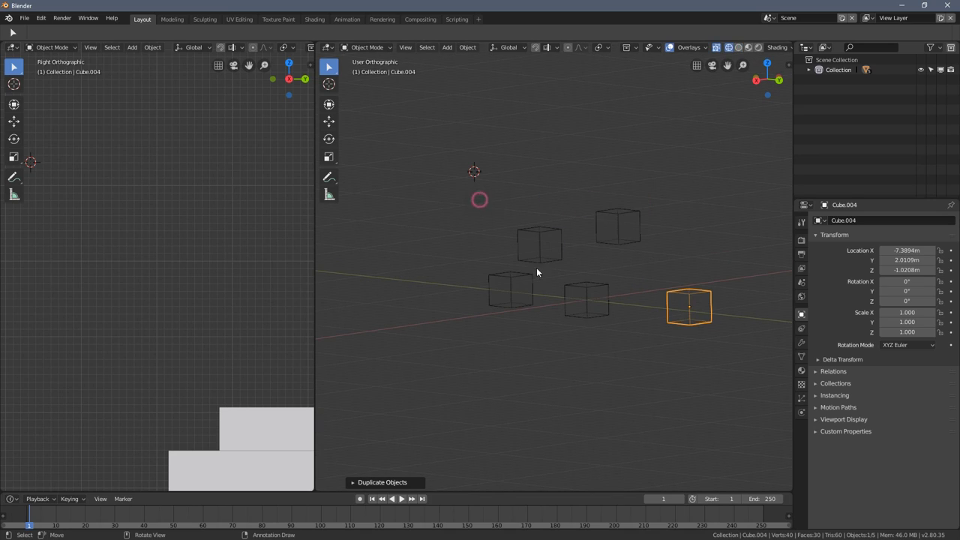
left_click(602, 294, "shift")
left_click(547, 244, "shift")
left_click(516, 274, "shift")
left_click(621, 224, "shift")
middle_click_drag(622, 223, 624, 229)
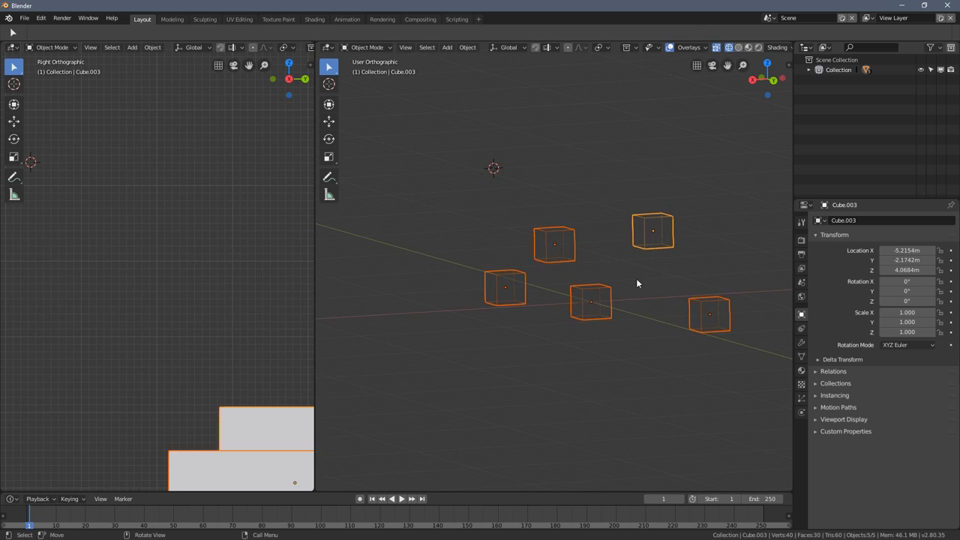
mouse_move(636, 283)
middle_mouse_down()
mouse_move(597, 298)
mouse_move(612, 278)
middle_mouse_up()
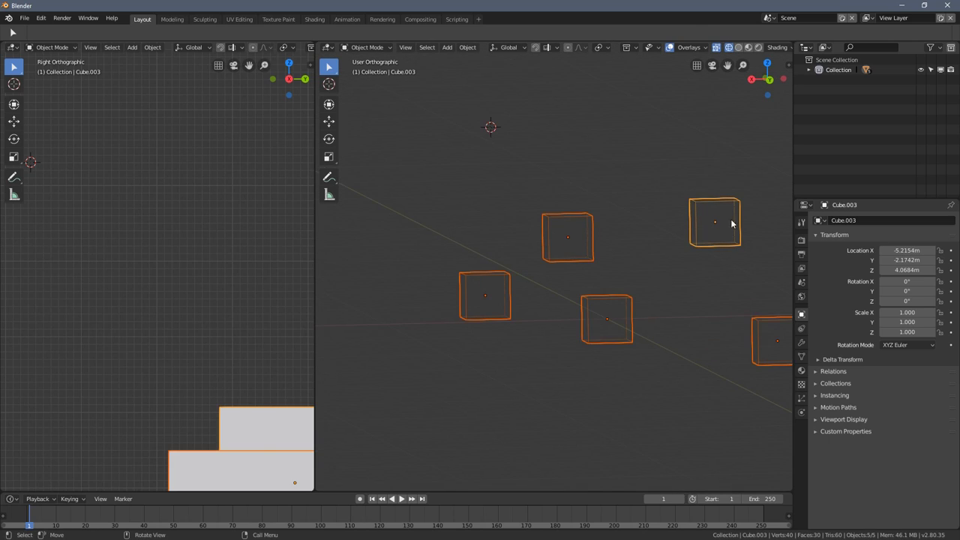
middle_click_drag(705, 204, 675, 250, "shift")
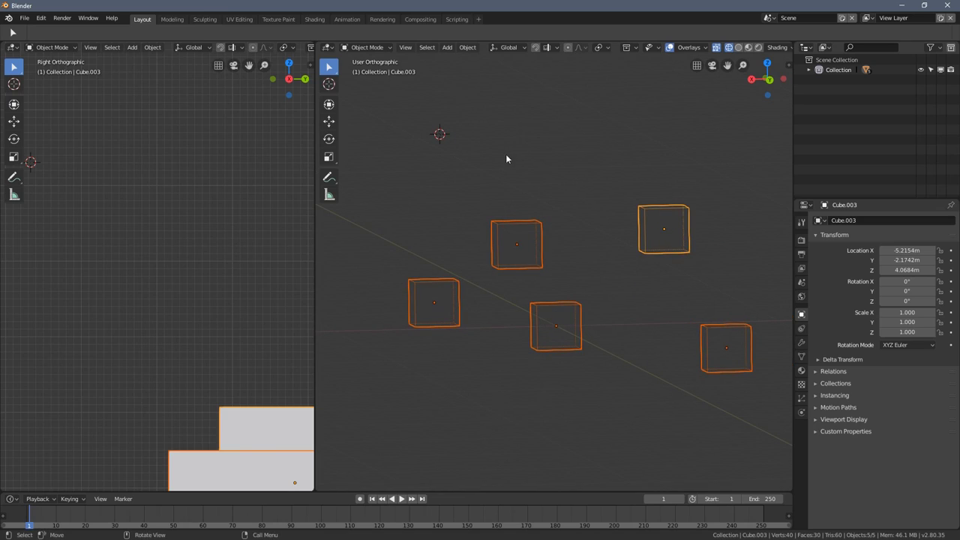
Snap the 3D cursor to Cube.003, then to the centre cube Cube
right_click(481, 174)
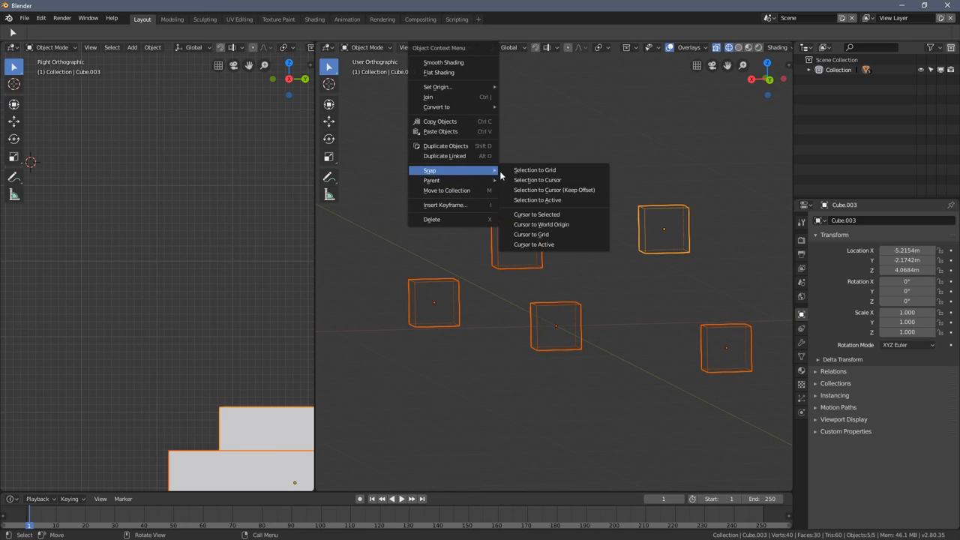
left_click(557, 244)
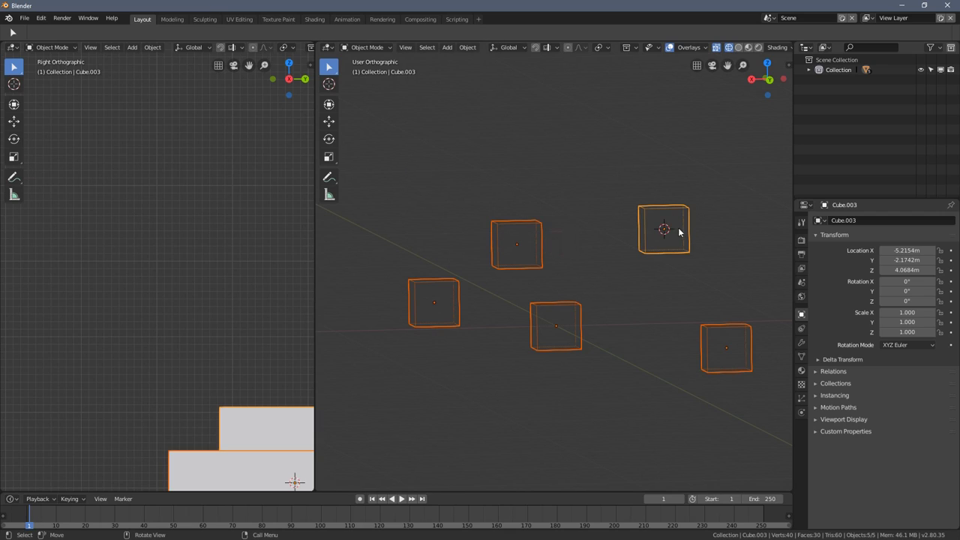
left_click(536, 229, "shift")
left_click(562, 338, "shift")
right_click(553, 165)
left_click(631, 240)
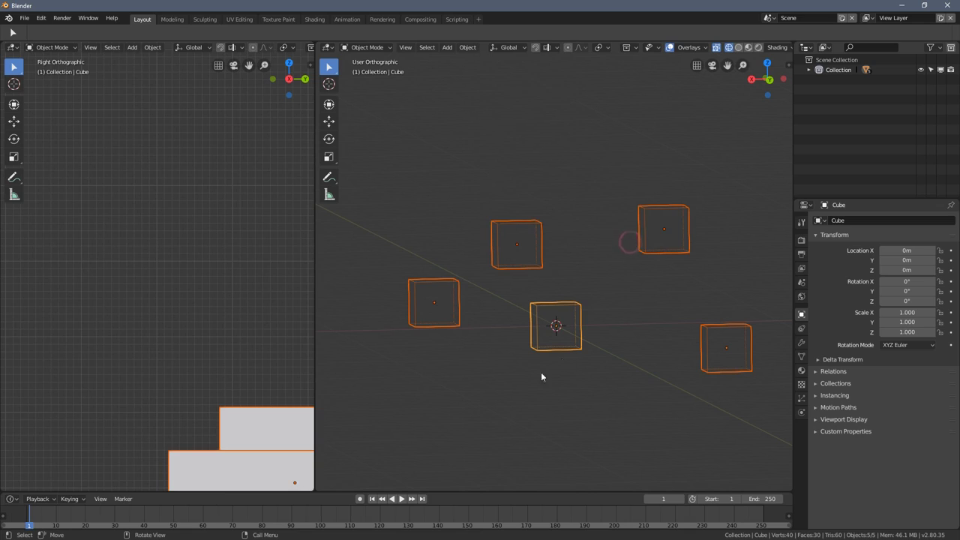
Make Cube.002 active and snap the 3D cursor to its centre
right_click(465, 402)
left_click(529, 472)
right_click(510, 123)
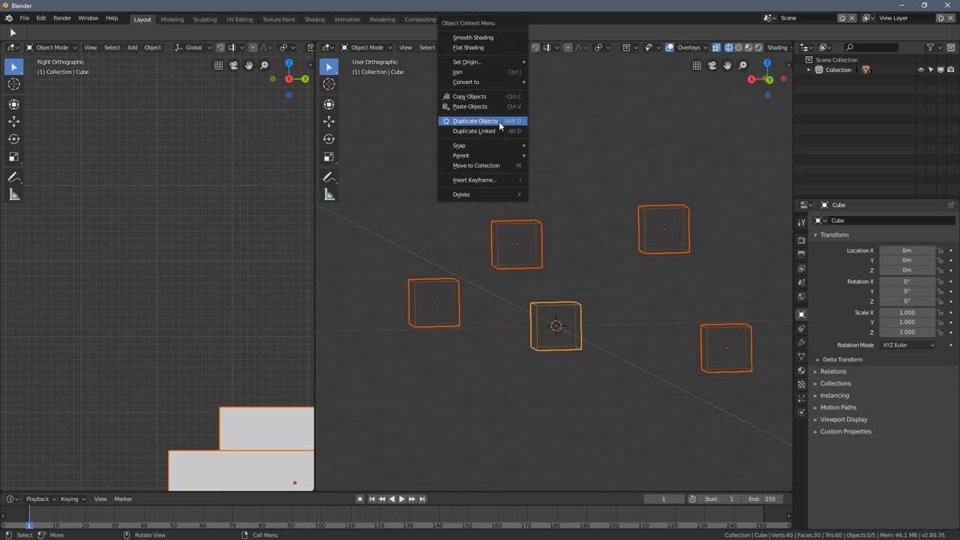
mouse_move(482, 145)
left_click(572, 211)
left_click(508, 225, "shift")
right_click(496, 150)
left_click(547, 224)
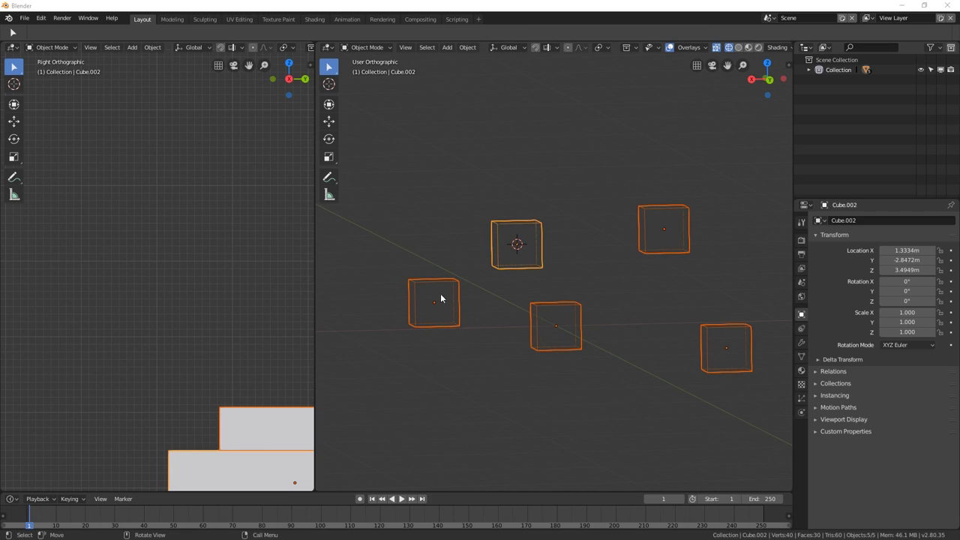
mouse_move(507, 247)
middle_mouse_down()
mouse_move(521, 235)
mouse_move(497, 253)
middle_mouse_up()
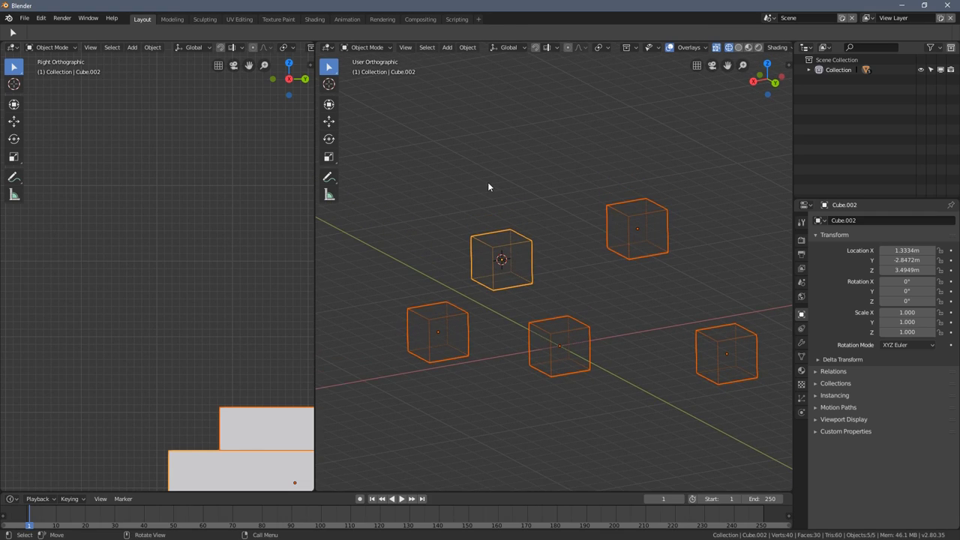
Switch to solid shading, select only Cube.003, and join the left area into the main viewport
key("z")
left_click(546, 169)
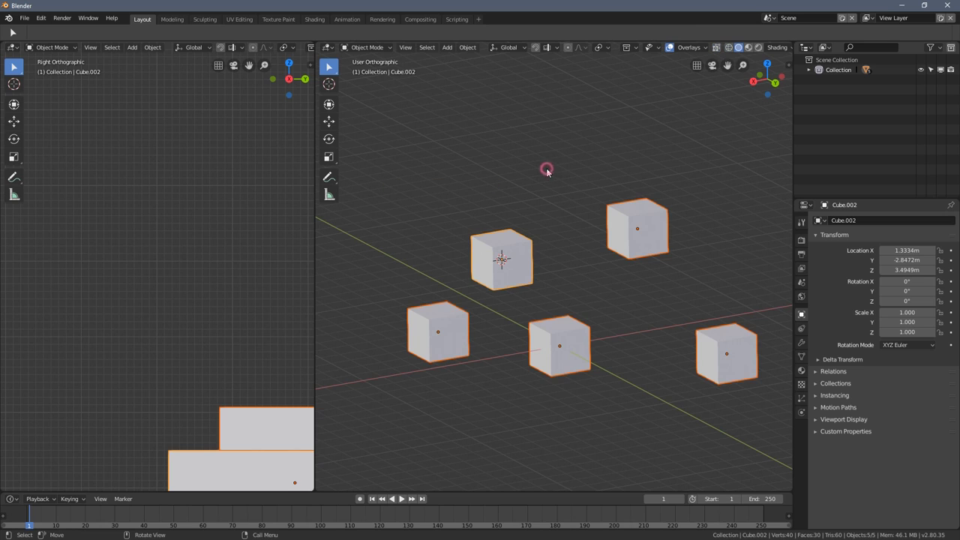
mouse_move(546, 170)
middle_mouse_down()
mouse_move(583, 306)
mouse_move(493, 214)
mouse_move(550, 165)
middle_mouse_up()
right_click(550, 165)
left_click(566, 196)
scroll(555, 225, "down", 3)
scroll(554, 244, "up", 1)
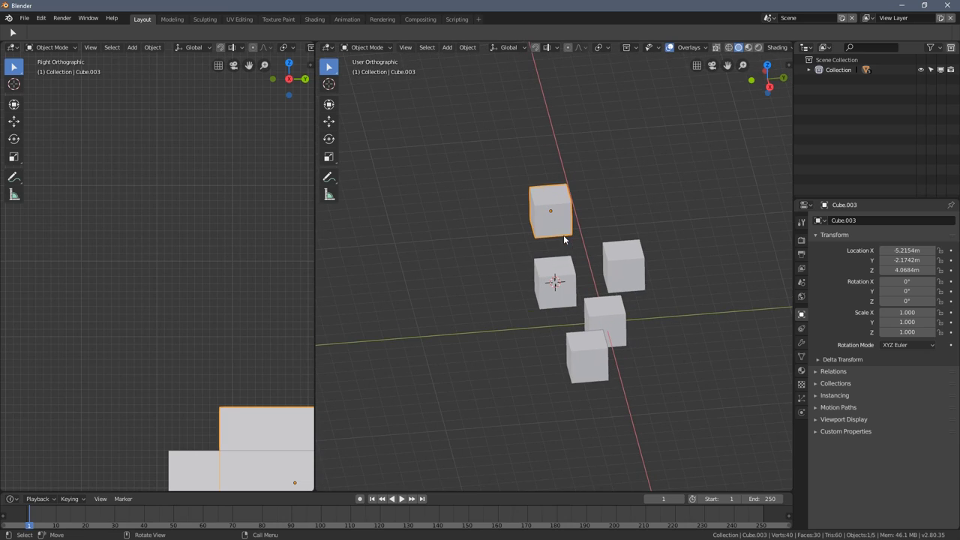
left_click(325, 124)
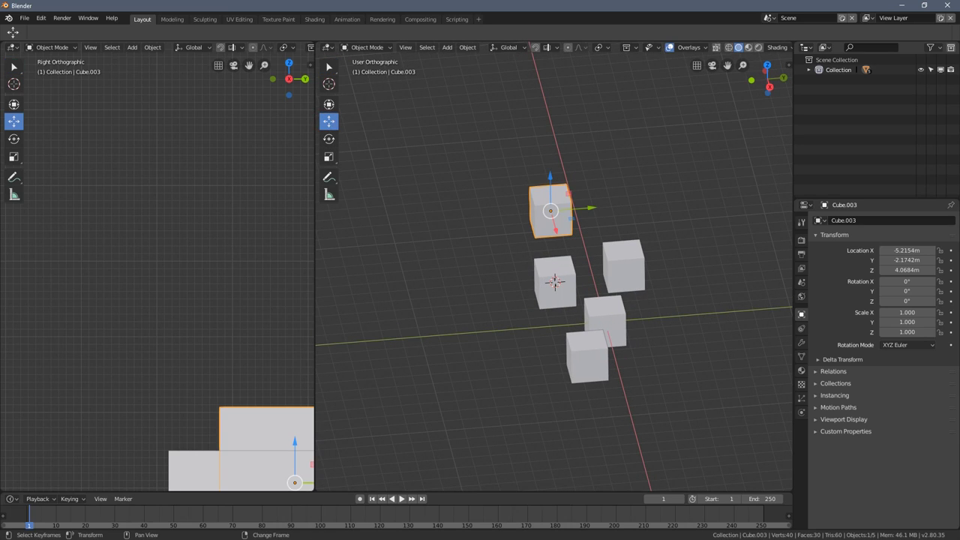
mouse_move(315, 489)
left_mouse_down()
mouse_move(283, 492)
mouse_move(292, 303)
left_mouse_up()
middle_click_drag(293, 303, 553, 254, "shift")
Move Cube.003 far along Y and scale it up to 2.492
left_click_drag(605, 217, 276, 240)
key("s")
left_click(125, 221)
Orbit to a flatter frontal view and select the small cube Cube.002
left_click(14, 84)
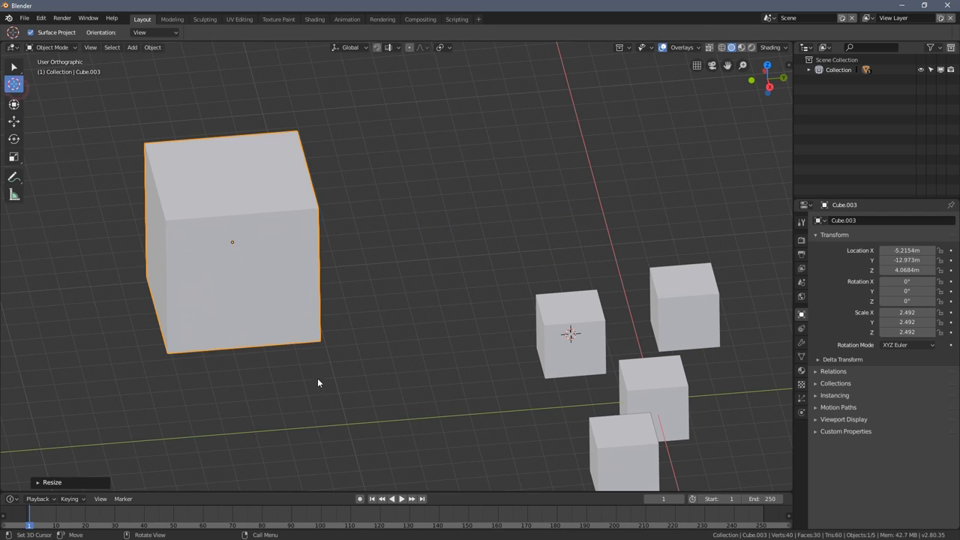
middle_click_drag(317, 377, 376, 365)
mouse_move(559, 286)
middle_mouse_down()
mouse_move(610, 273)
mouse_move(560, 277)
mouse_move(307, 361)
mouse_move(368, 289)
mouse_move(527, 314)
middle_mouse_up()
right_click(556, 302)
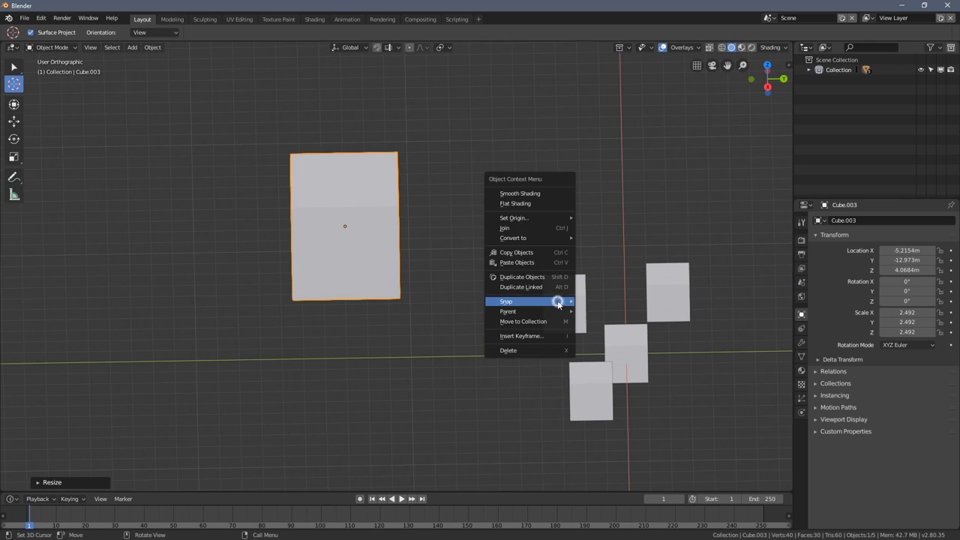
key("Escape")
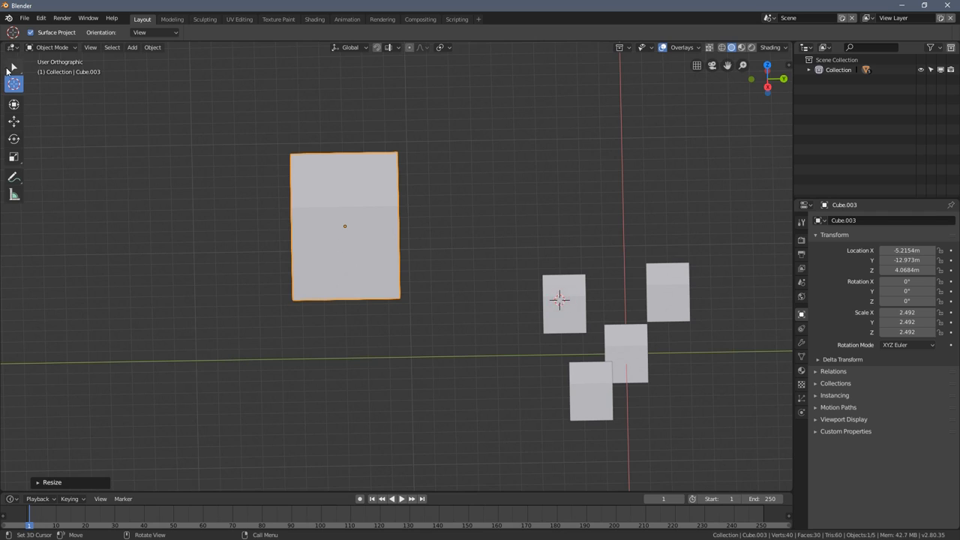
left_click(12, 67)
left_click(599, 326)
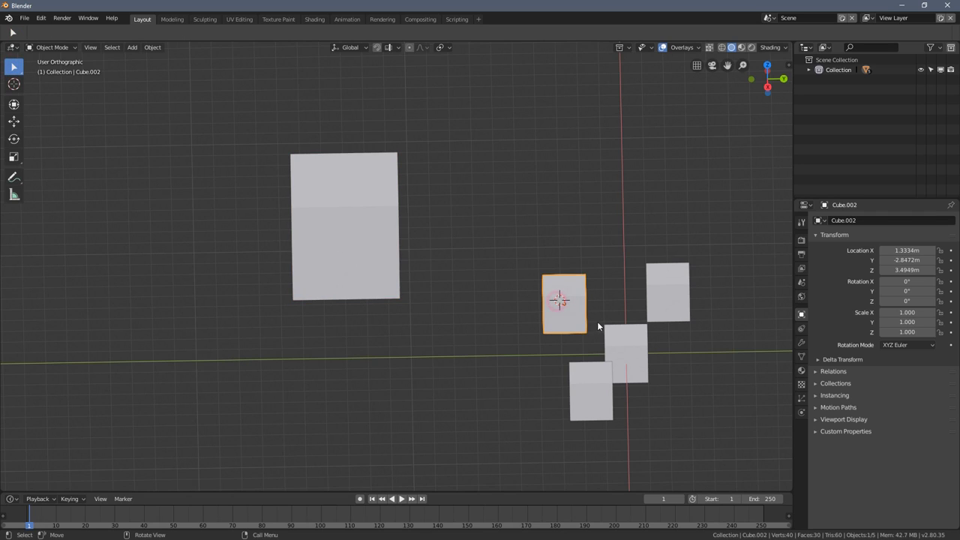
Slide Cube.002 with the Move gizmo to X 10.668 m, Y -12.851 m
left_click(14, 122)
left_click_drag(600, 303, 388, 314)
middle_click_drag(389, 314, 495, 318)
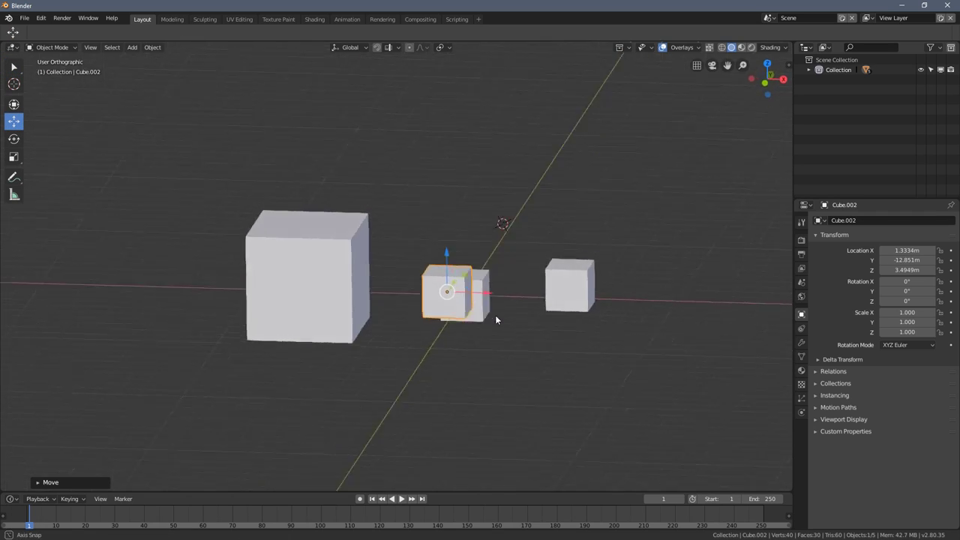
left_click_drag(488, 292, 403, 291)
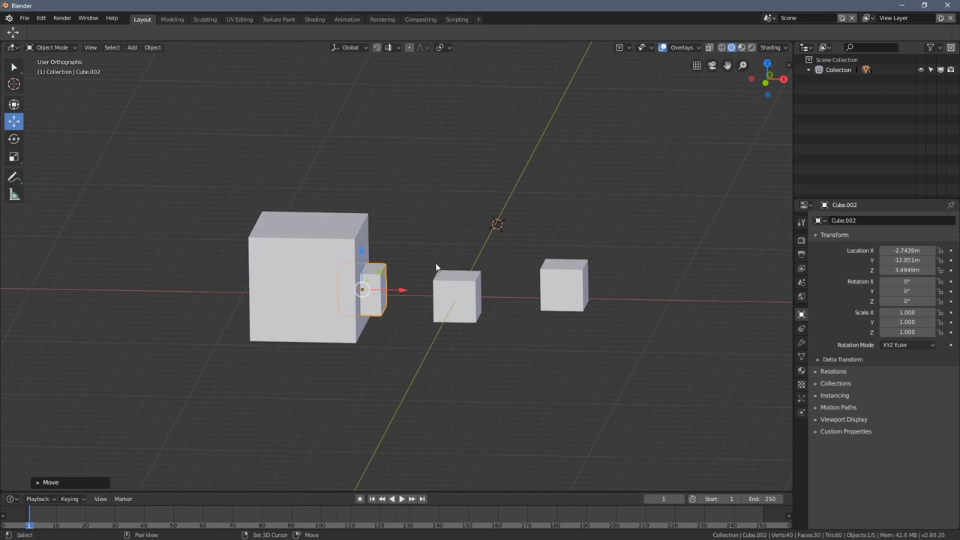
scroll(448, 259, "up", 4)
left_click_drag(529, 218, 634, 279)
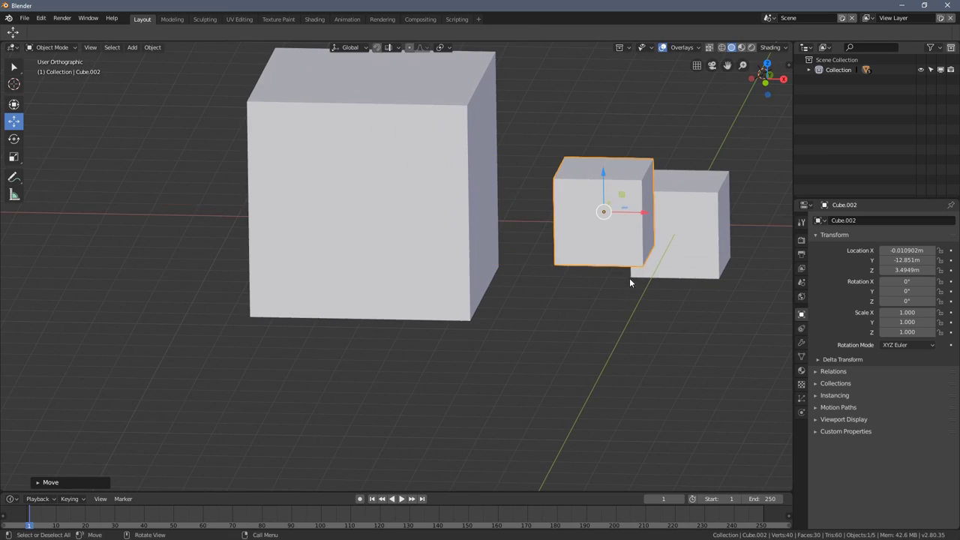
scroll(634, 278, "down", 3)
middle_click_drag(504, 298, 442, 287)
left_click_drag(443, 287, 694, 352)
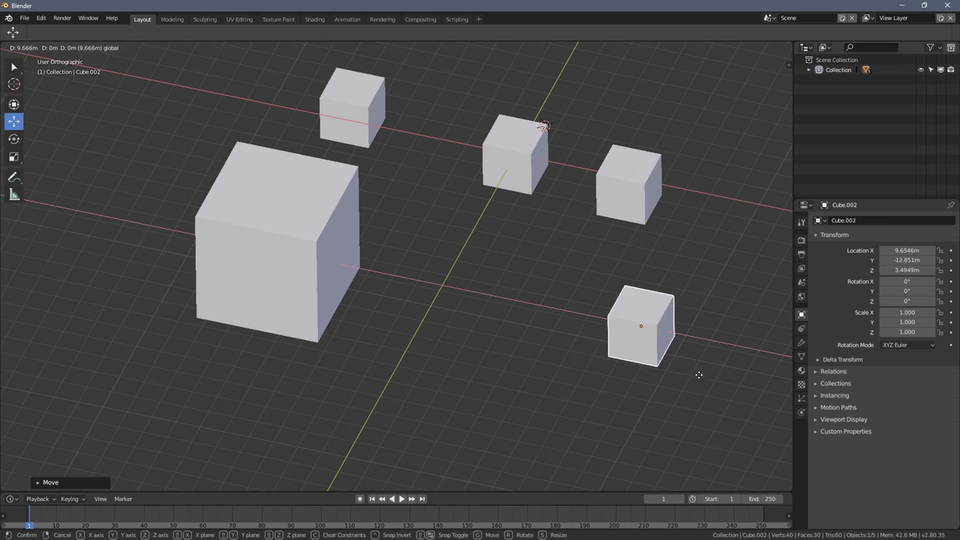
scroll(85, 148, "up", 2)
left_click(13, 84)
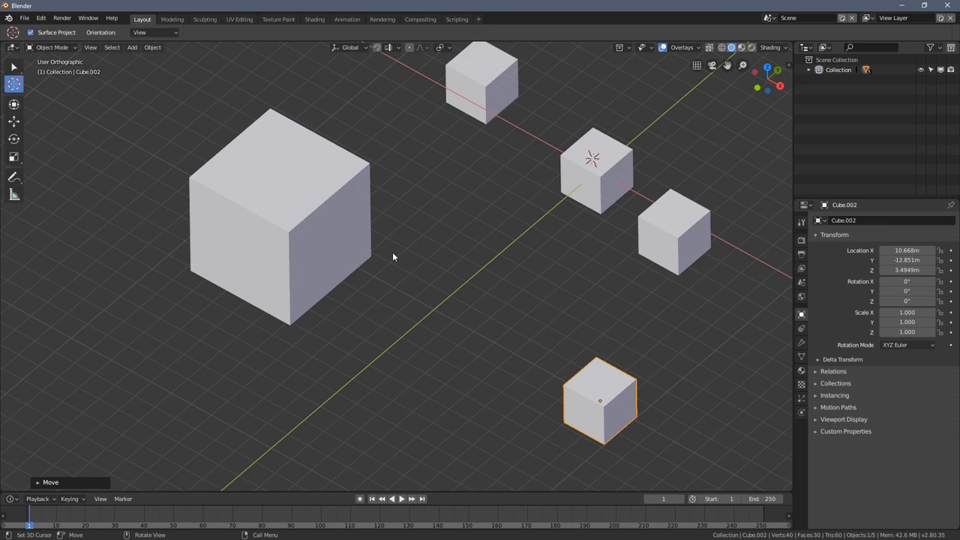
mouse_move(392, 252)
middle_mouse_down()
mouse_move(336, 241)
mouse_move(446, 200)
mouse_move(377, 238)
mouse_move(453, 212)
mouse_move(419, 250)
mouse_move(329, 210)
mouse_move(316, 228)
mouse_move(292, 232)
mouse_move(328, 240)
middle_mouse_up()
Snap Cube.002 onto the 3D cursor using Selection to Cursor
middle_click_drag(592, 311, 621, 229)
middle_click_drag(536, 239, 433, 210)
right_click(398, 144)
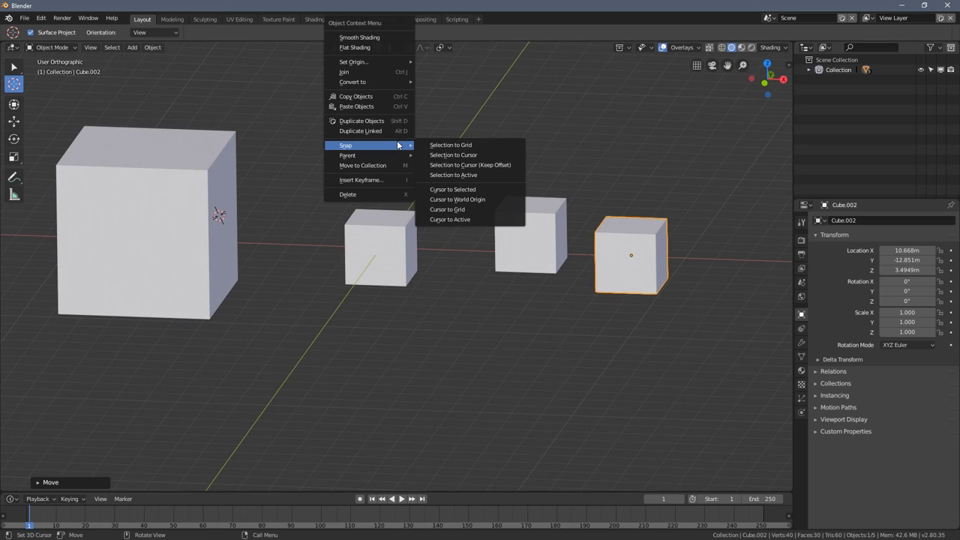
left_click(452, 156)
Slide Cube.002 along X to about X -0.43 m against the big cube, then deselect
middle_click_drag(484, 207, 308, 240)
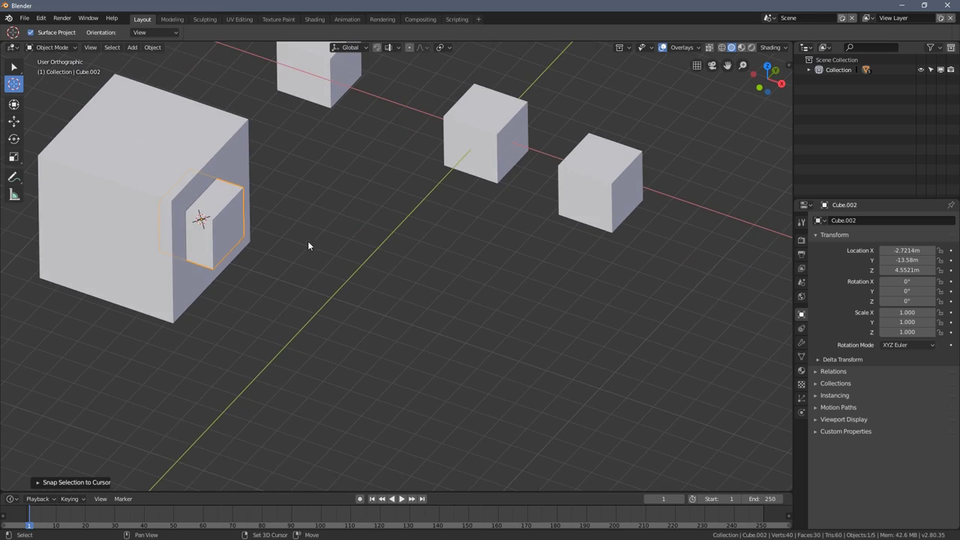
scroll(308, 240, "up", 4)
scroll(94, 142, "up", 3)
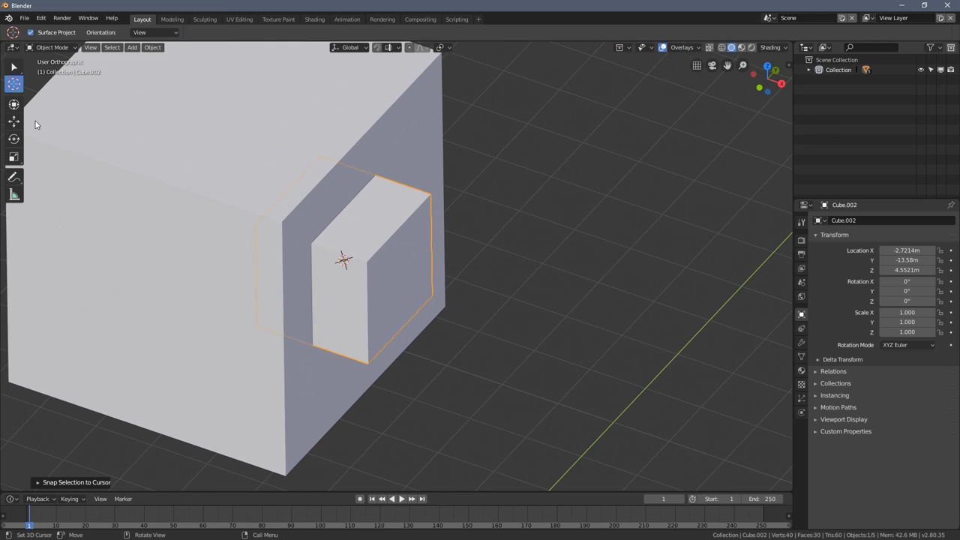
middle_click_drag(419, 255, 304, 224)
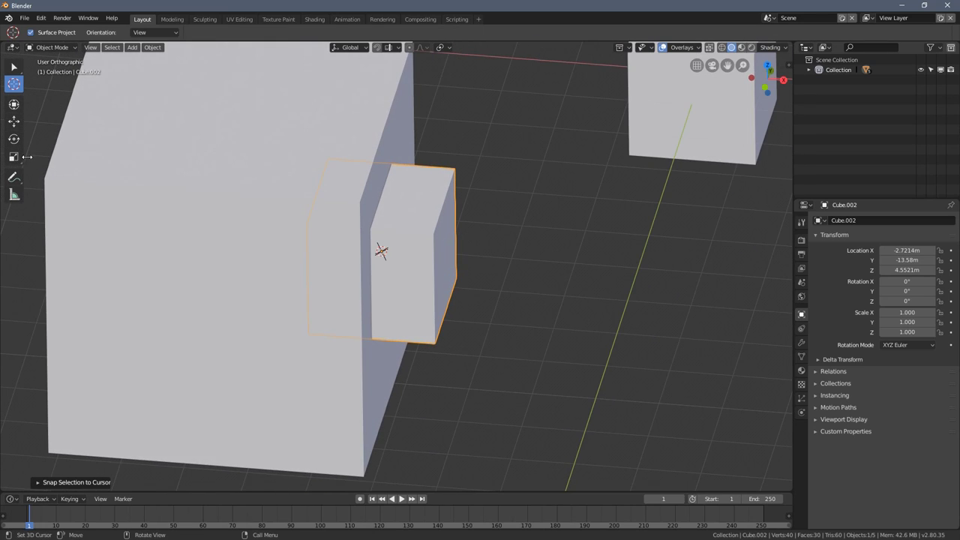
left_click(14, 121)
scroll(417, 271, "down", 3)
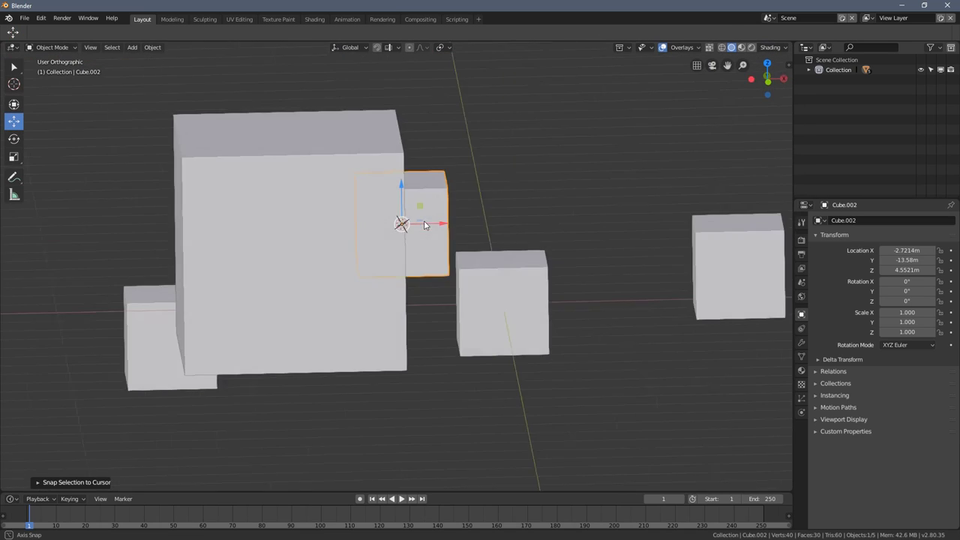
middle_click_drag(417, 271, 427, 251)
scroll(391, 225, "up", 3)
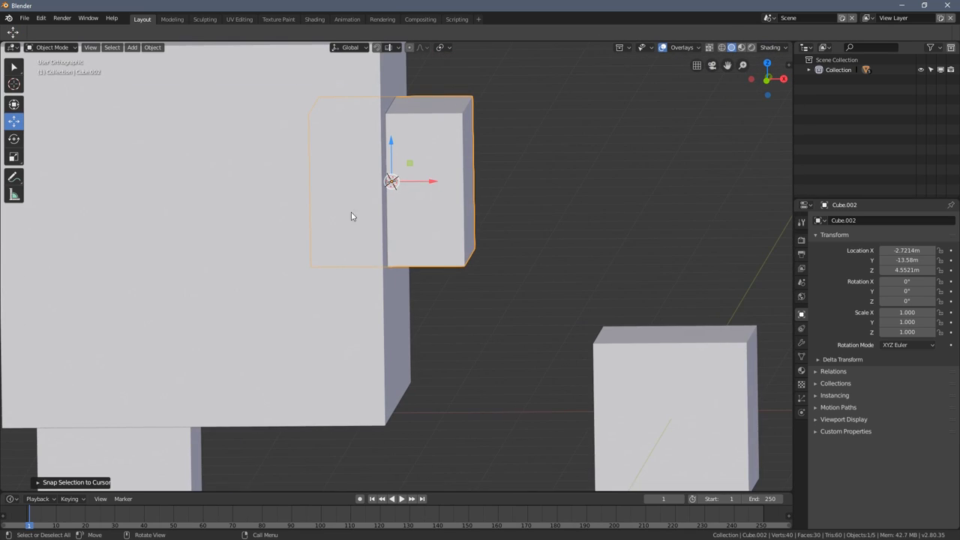
middle_click_drag(362, 180, 345, 147)
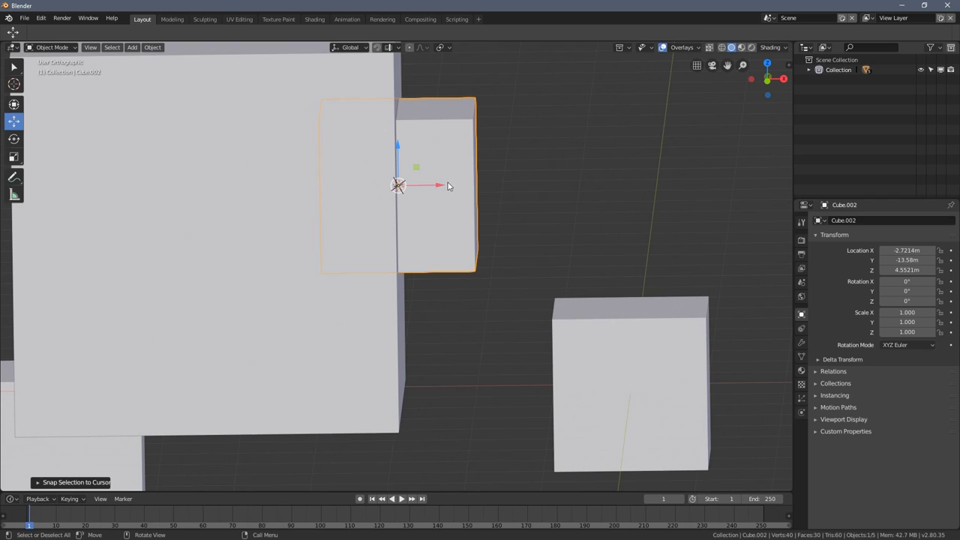
mouse_move(448, 186)
left_mouse_down()
mouse_move(547, 218)
mouse_move(435, 222)
mouse_move(543, 215)
left_mouse_up()
scroll(251, 182, "up", 4)
scroll(389, 265, "down", 2)
scroll(390, 266, "down", 2)
left_click(548, 71)
scroll(529, 210, "up", 3)
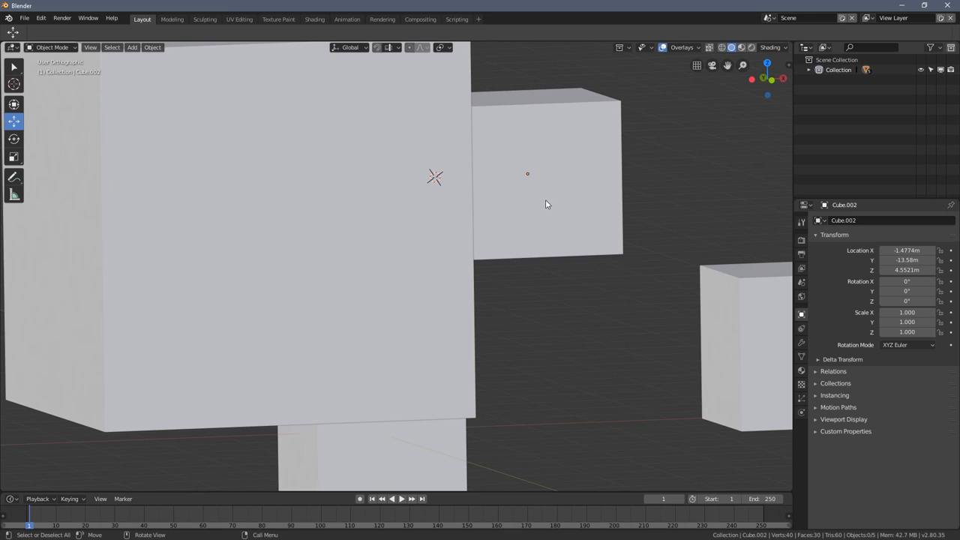
mouse_move(544, 205)
middle_mouse_down()
mouse_move(515, 223)
mouse_move(517, 210)
mouse_move(492, 235)
mouse_move(418, 247)
middle_mouse_up()
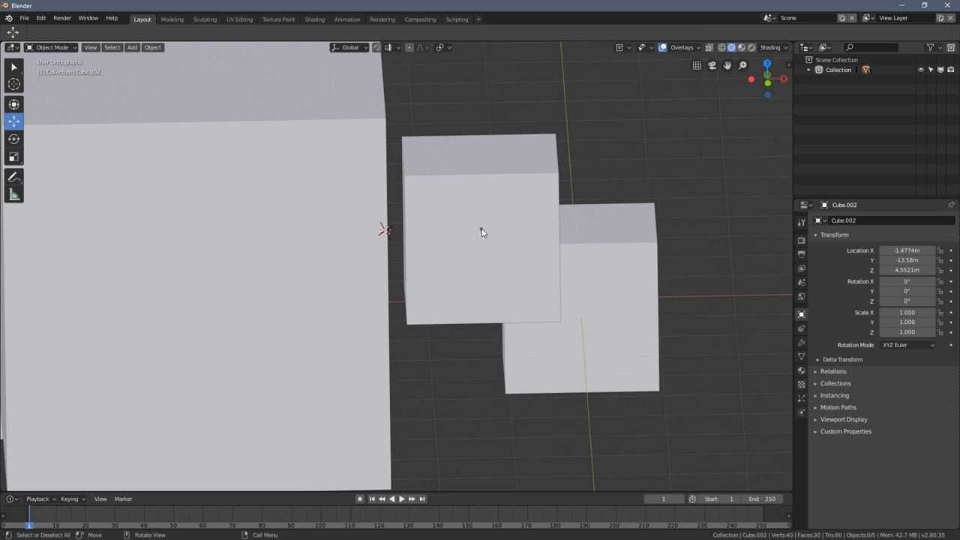
Select Cube.002 and push it along X into the big cube's front, to X -2.43 m
left_click(411, 231)
left_click_drag(518, 233, 596, 234)
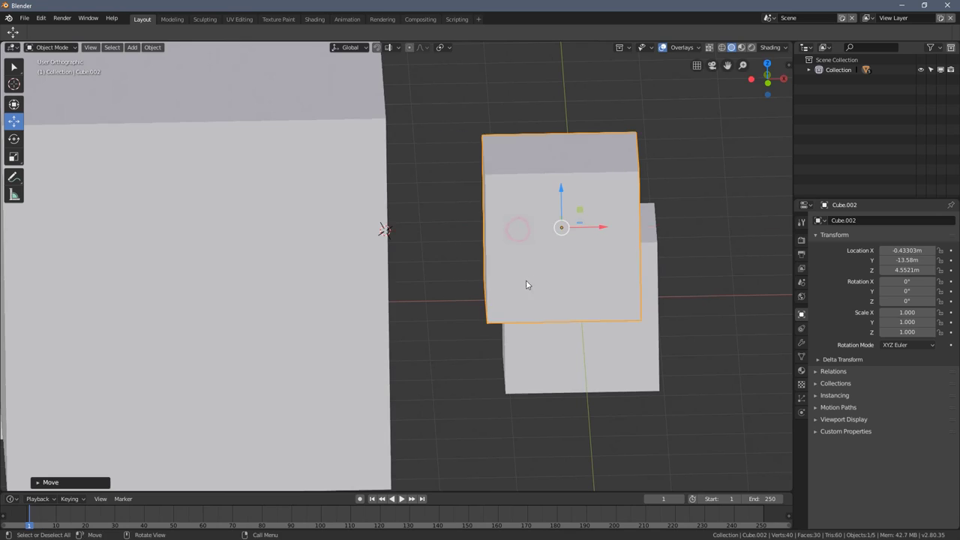
mouse_move(525, 283)
middle_mouse_down()
mouse_move(535, 237)
mouse_move(517, 247)
mouse_move(574, 283)
mouse_move(585, 273)
mouse_move(527, 311)
middle_mouse_up()
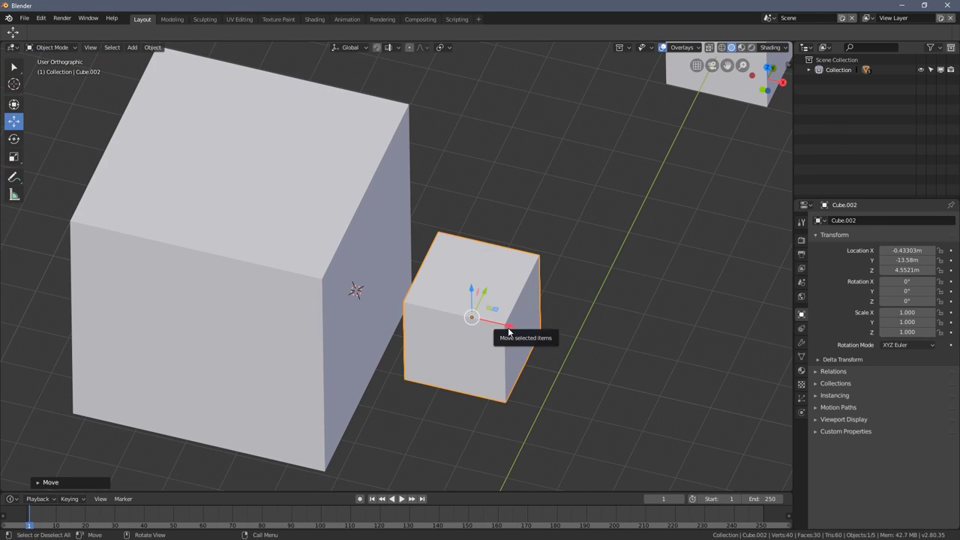
left_click_drag(519, 330, 439, 330)
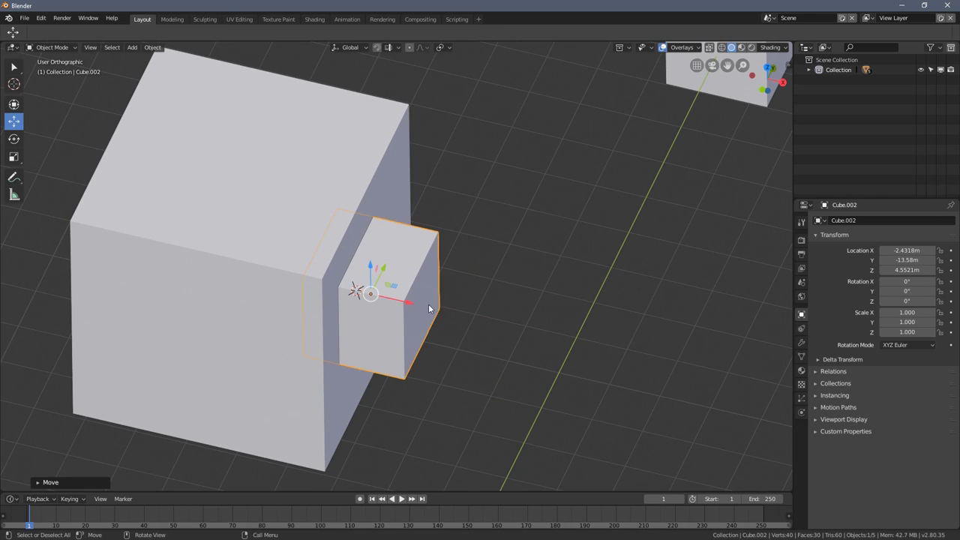
mouse_move(439, 330)
middle_mouse_down()
mouse_move(423, 346)
mouse_move(412, 291)
mouse_move(372, 203)
middle_mouse_up()
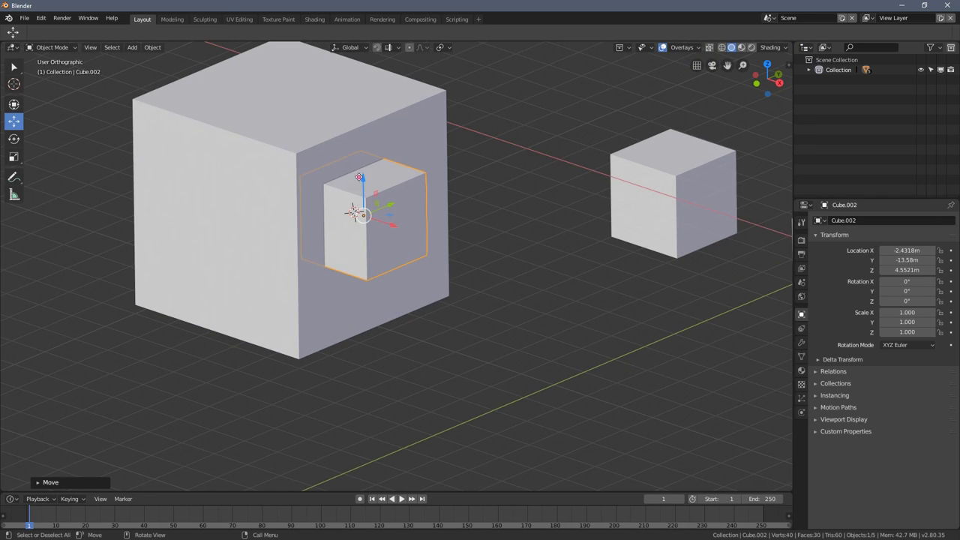
left_click_drag(359, 177, 359, 229)
Lower Cube.002 along Z to the big cube's base at Z 2.77 m, then select the big cube
middle_click_drag(360, 229, 355, 226)
left_click_drag(354, 226, 428, 242)
middle_click_drag(428, 242, 364, 201)
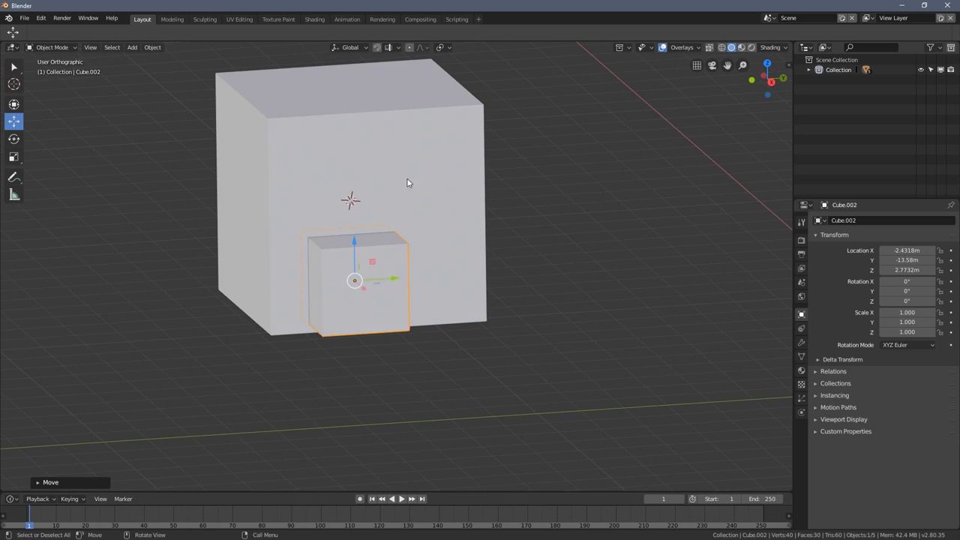
scroll(531, 271, "down", 1)
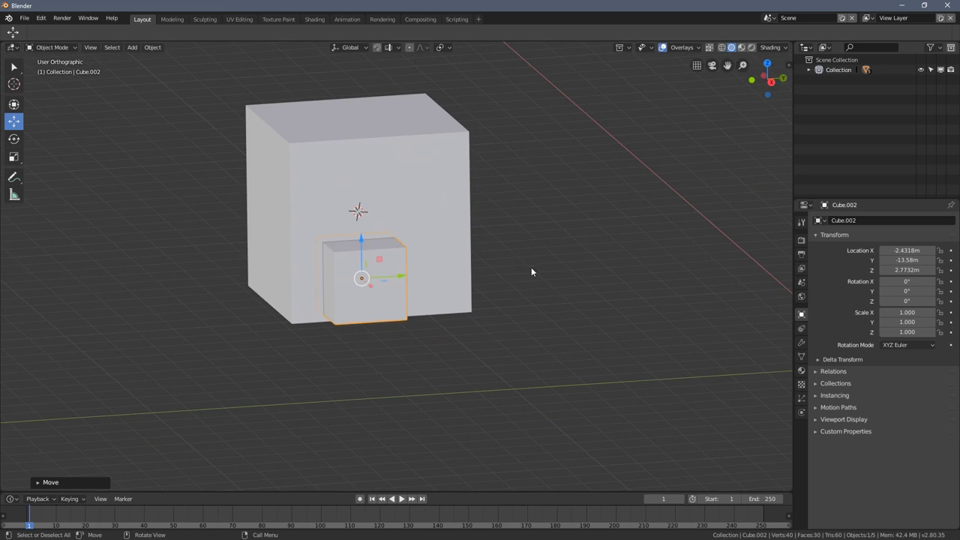
left_click(424, 170)
left_click(13, 83)
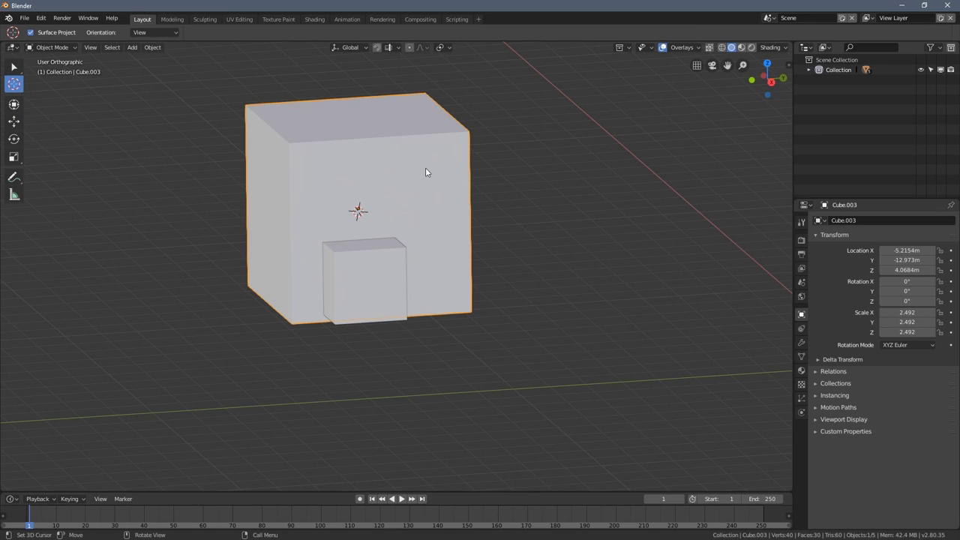
Snap a loose small cube to the 3D cursor on the big cube's face with Selection to Cursor
middle_click_drag(624, 279, 487, 278)
left_click(15, 67)
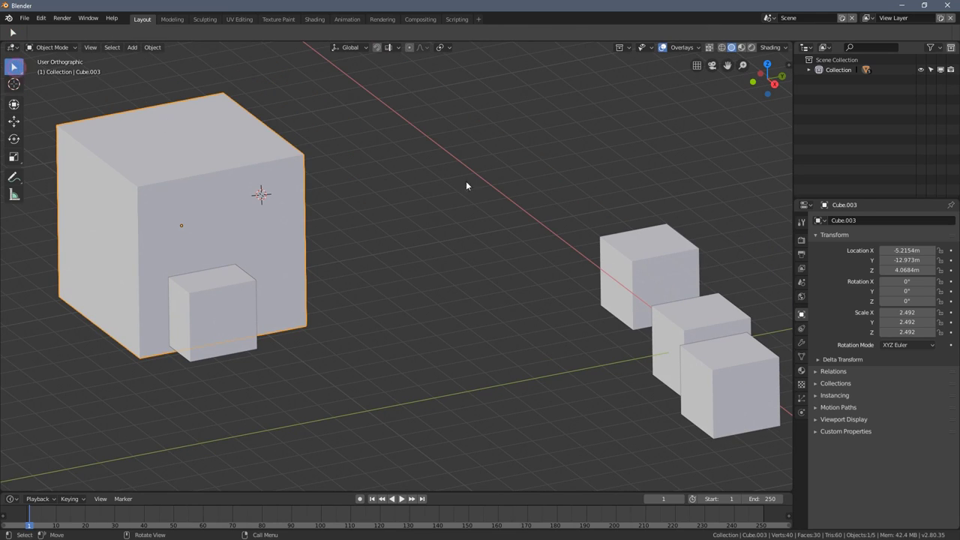
left_click(645, 253)
mouse_move(655, 242)
middle_mouse_down()
mouse_move(456, 189)
mouse_move(418, 193)
middle_mouse_up()
right_click(419, 194)
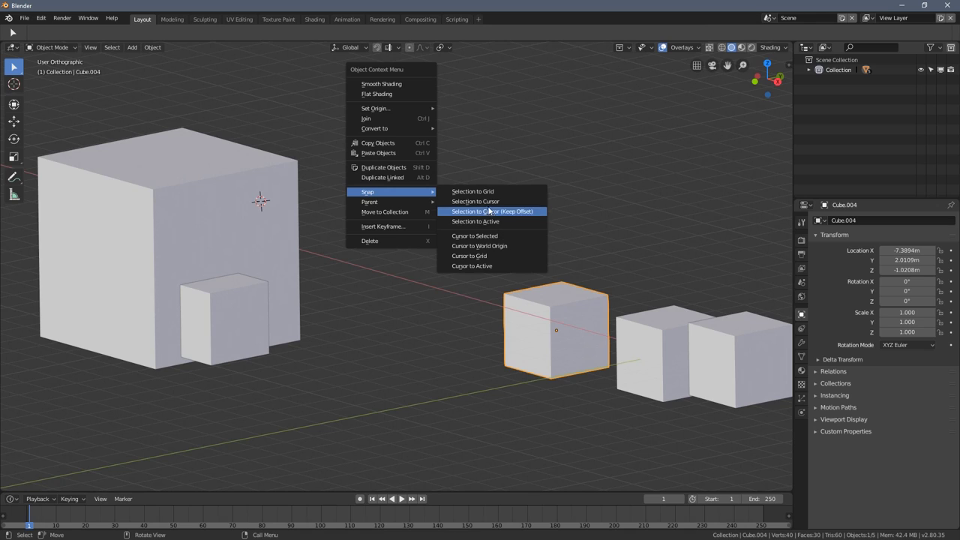
right_click(403, 213)
mouse_move(374, 213)
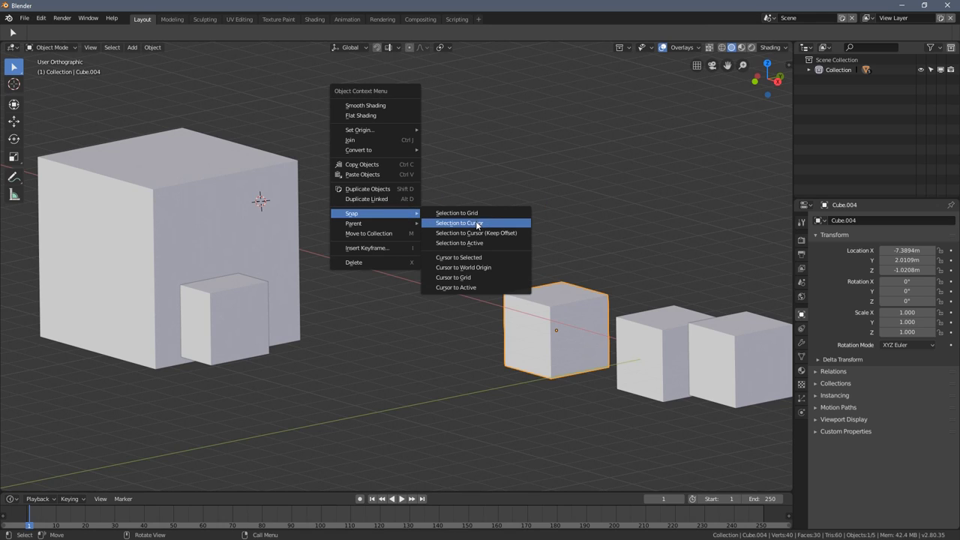
left_click(491, 223)
Nudge Cube.004 with the Move gizmo to Y -13.76 m and Z 5.32 m
middle_click_drag(462, 238, 68, 129)
middle_click_drag(235, 163, 325, 213, "shift")
scroll(324, 214, "up", 1)
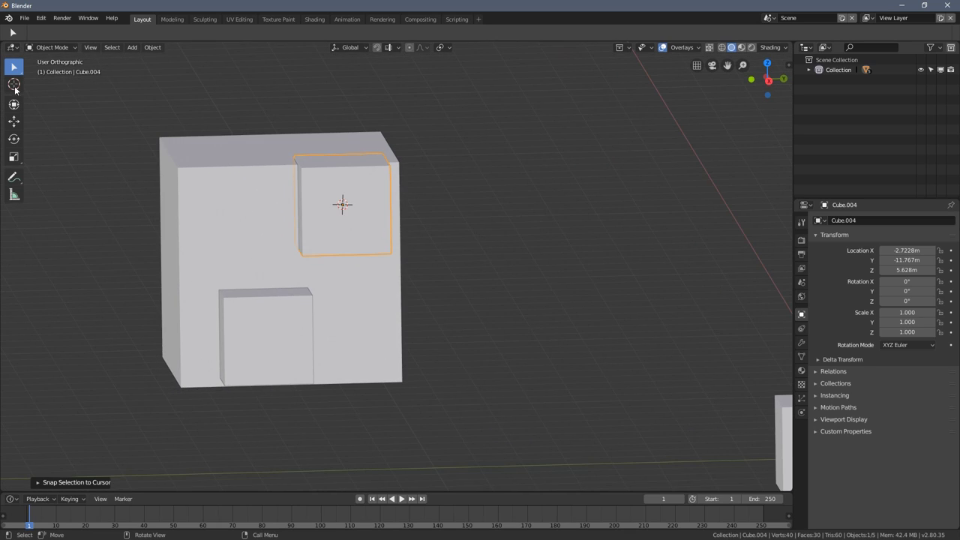
left_click(15, 122)
left_click_drag(345, 162, 345, 174)
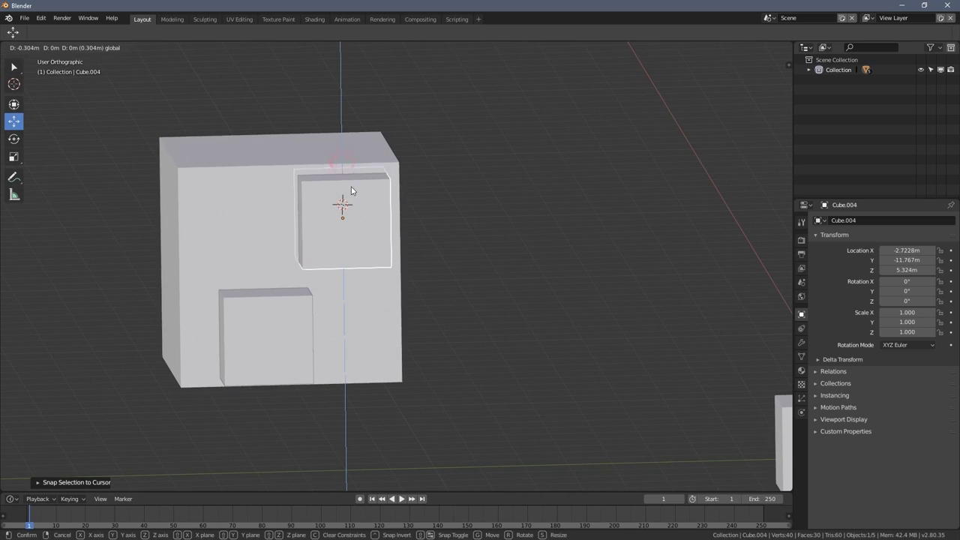
left_click_drag(384, 204, 298, 204)
middle_click_drag(297, 204, 362, 259)
scroll(362, 259, "down", 3)
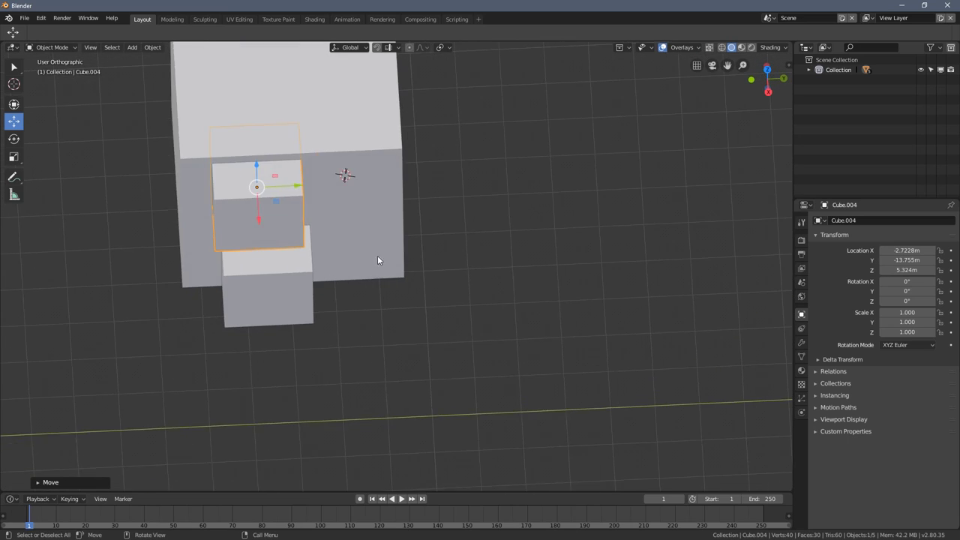
scroll(547, 331, "down", 2)
middle_click_drag(500, 275, 578, 321)
scroll(579, 326, "down", 2)
middle_click_drag(448, 288, 366, 219)
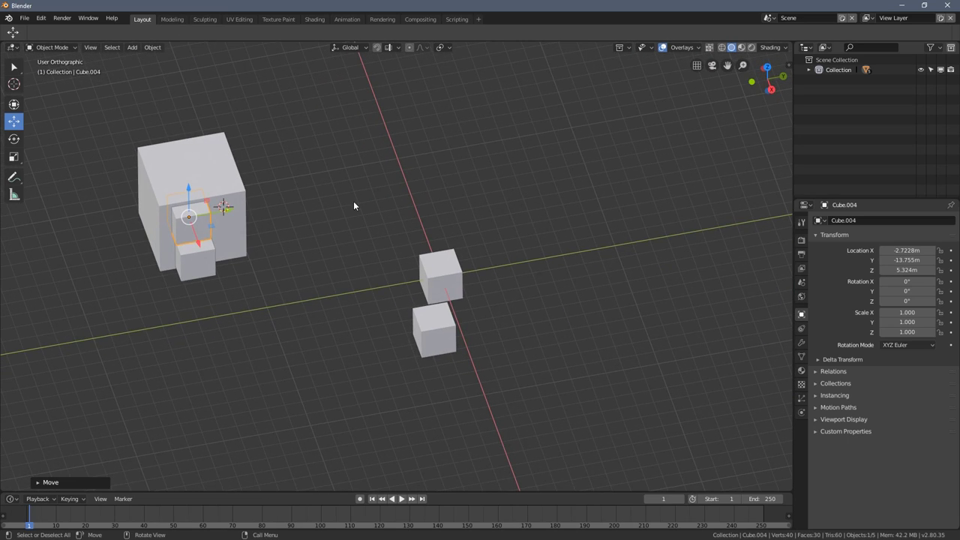
scroll(353, 201, "up", 1)
Add a plane at the 3D cursor and move it out beside the big cube
key("shift+a")
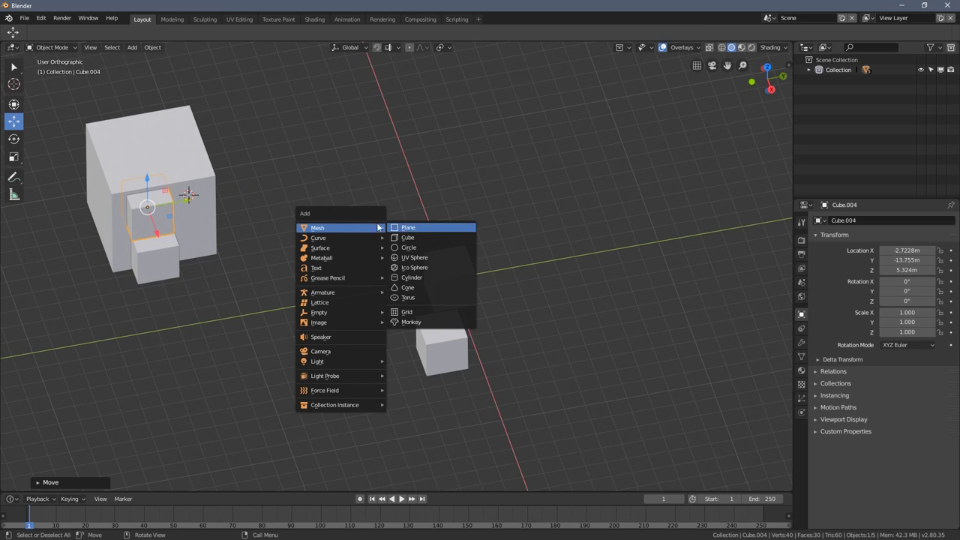
left_click(409, 228)
middle_click_drag(191, 209, 246, 196)
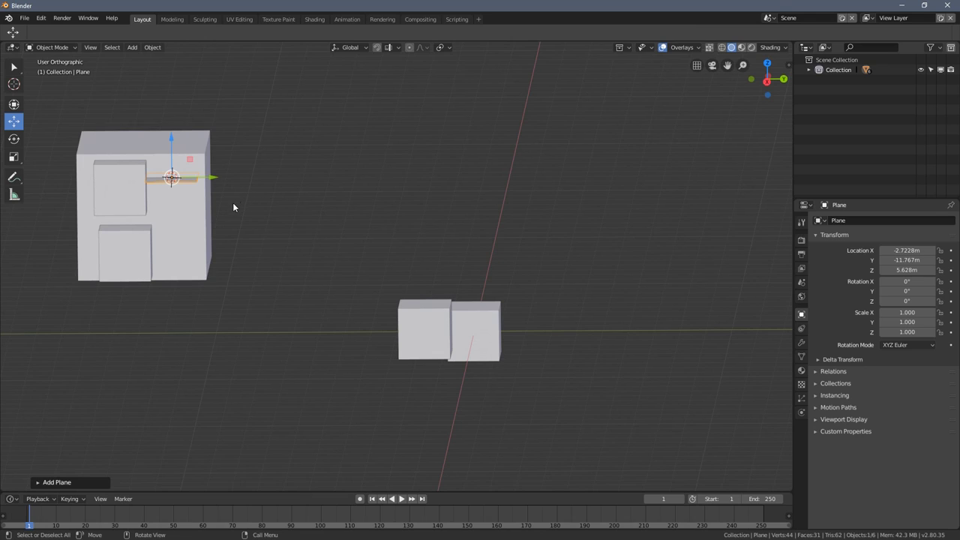
key("g")
left_click(410, 201)
Add a Suzanne monkey head and move it beside the big cube
key("shift+a")
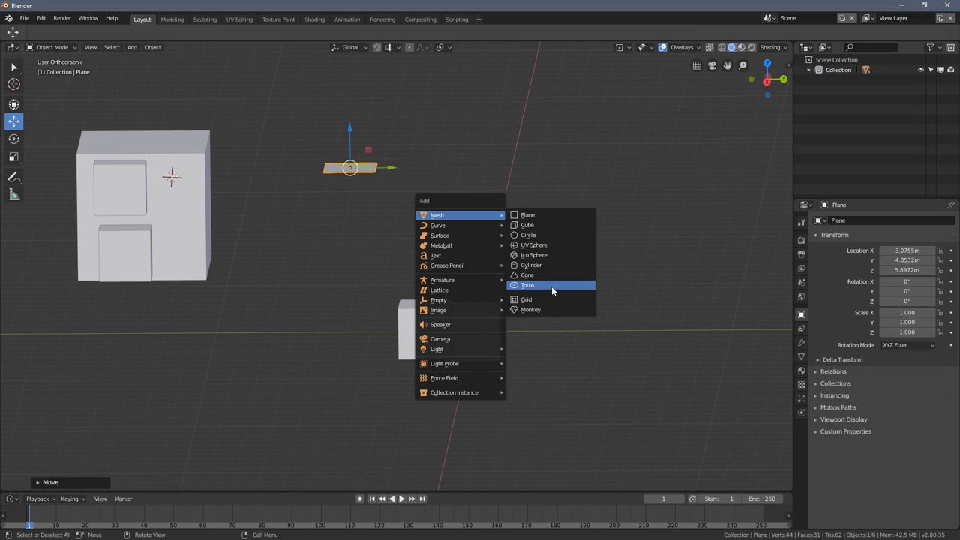
left_click(546, 310)
key("g")
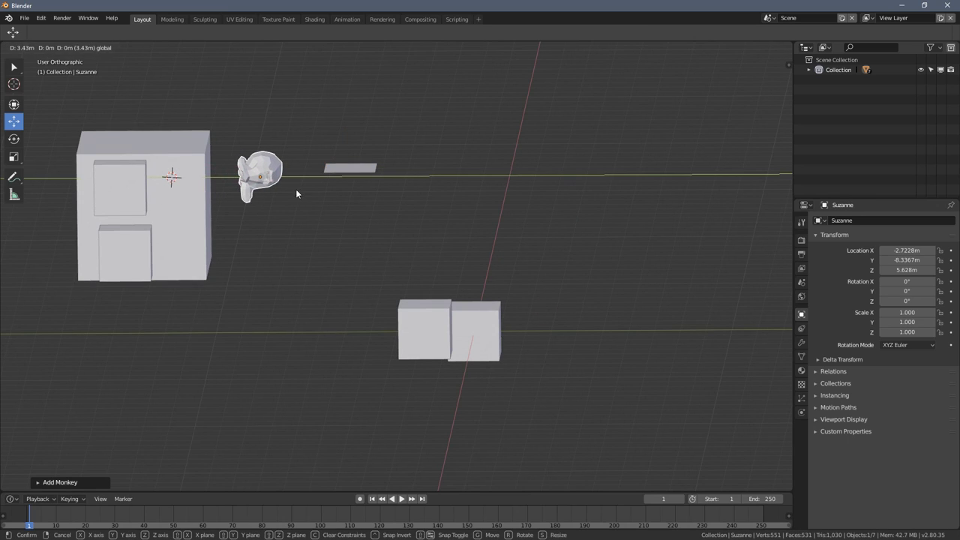
left_click(303, 183)
mouse_move(302, 183)
middle_mouse_down()
mouse_move(254, 156)
mouse_move(307, 180)
middle_mouse_up()
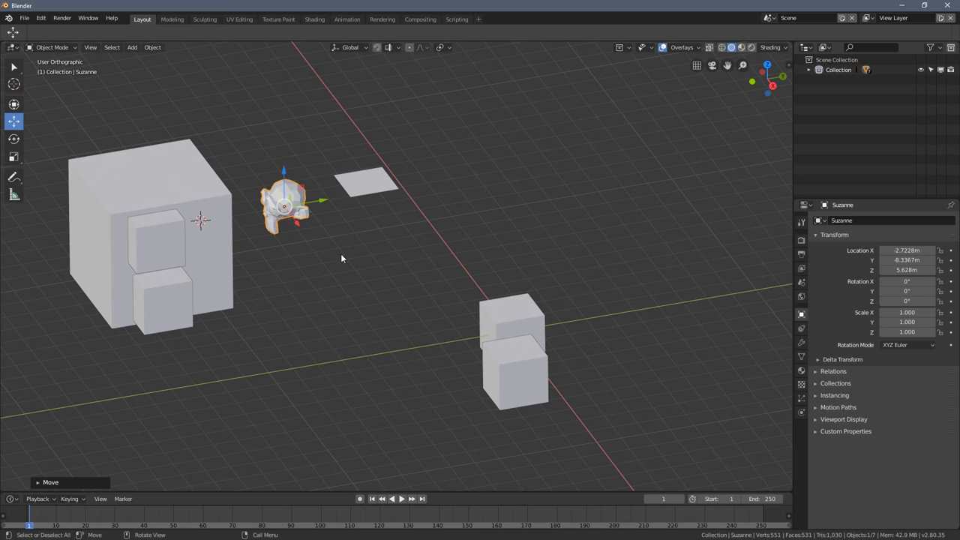
Select the small cube at the world origin and raise it along Z
middle_click_drag(342, 254, 298, 255)
middle_click_drag(456, 295, 493, 335)
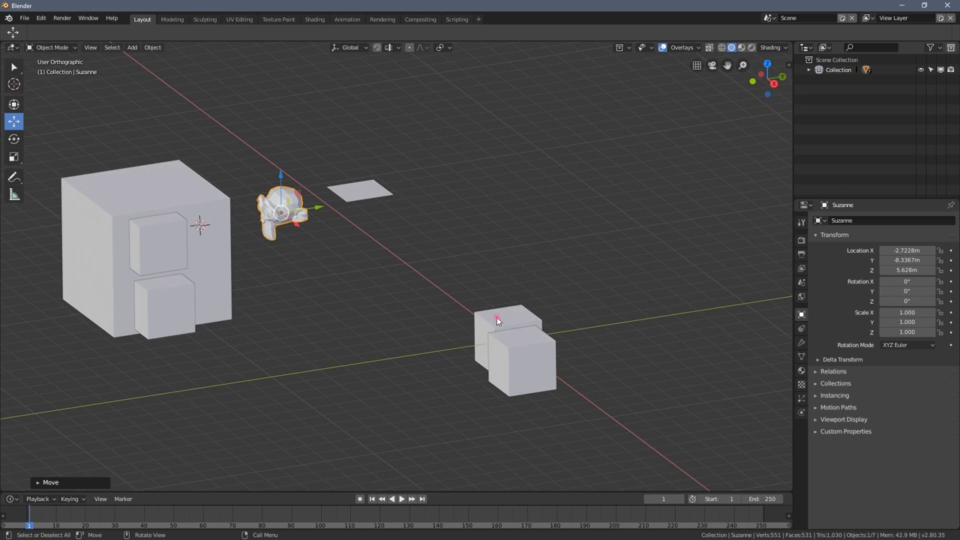
left_click(497, 321)
middle_click_drag(484, 275, 474, 288)
left_click_drag(474, 287, 471, 226)
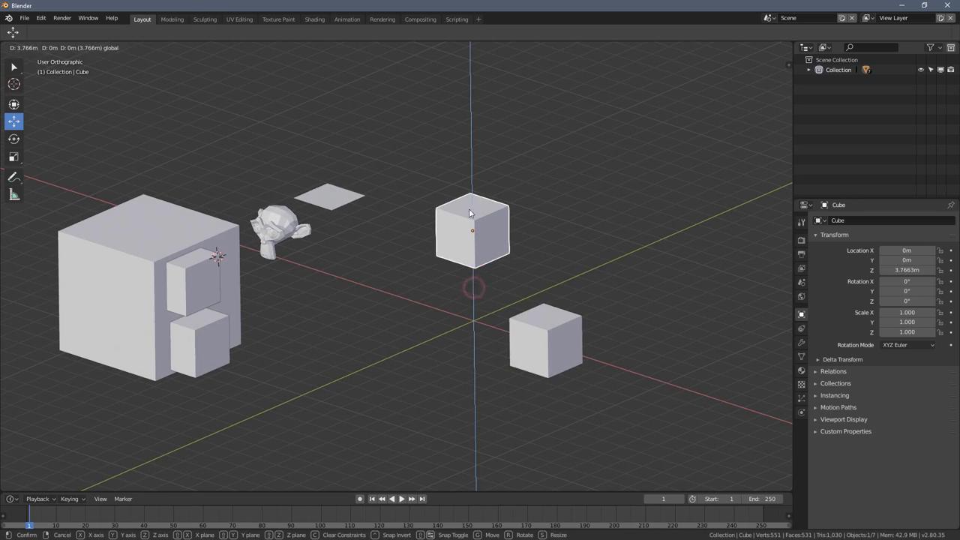
left_click(472, 243)
Slide that cube and Cube.001 farther out along X
mouse_move(474, 320)
middle_mouse_down()
mouse_move(436, 301)
mouse_move(458, 300)
middle_mouse_up()
left_click_drag(508, 253, 584, 291)
left_click(580, 363)
left_click(574, 383)
key("g")
left_click(527, 351)
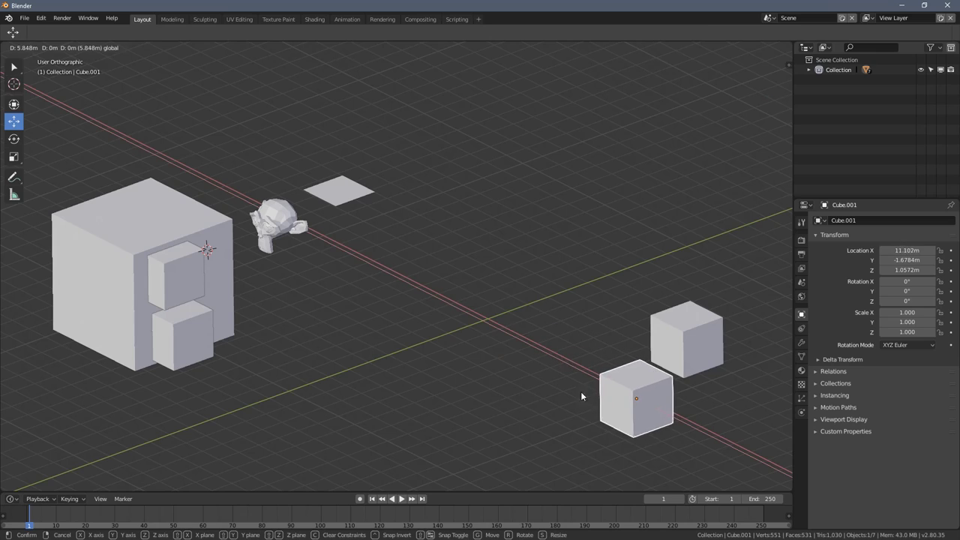
middle_click_drag(527, 356, 430, 293)
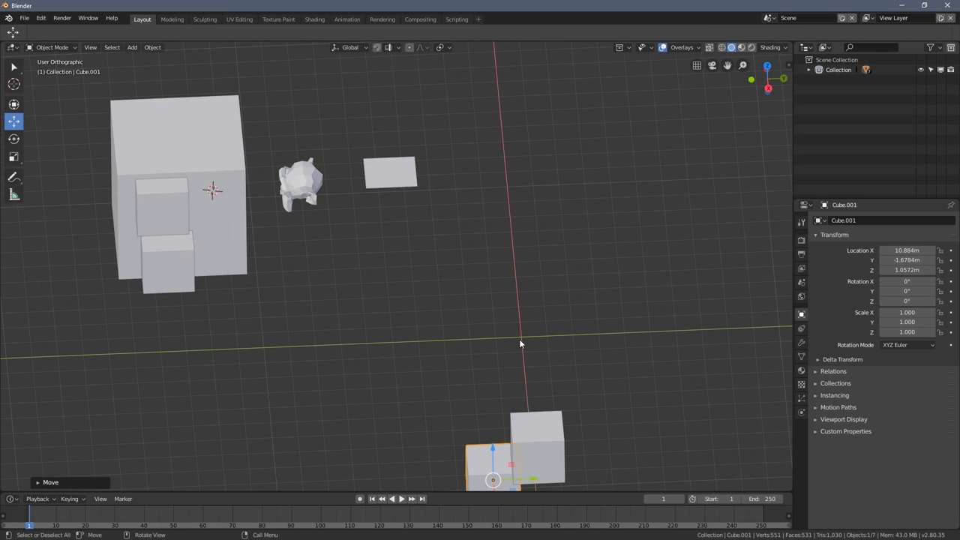
Snap the 3D cursor back to the world origin
right_click(388, 307)
mouse_move(360, 304)
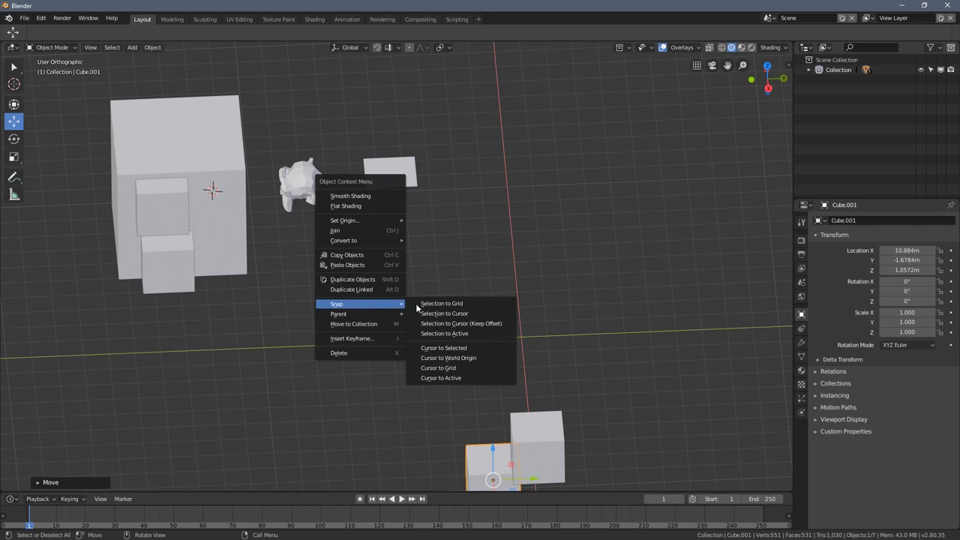
left_click(465, 360)
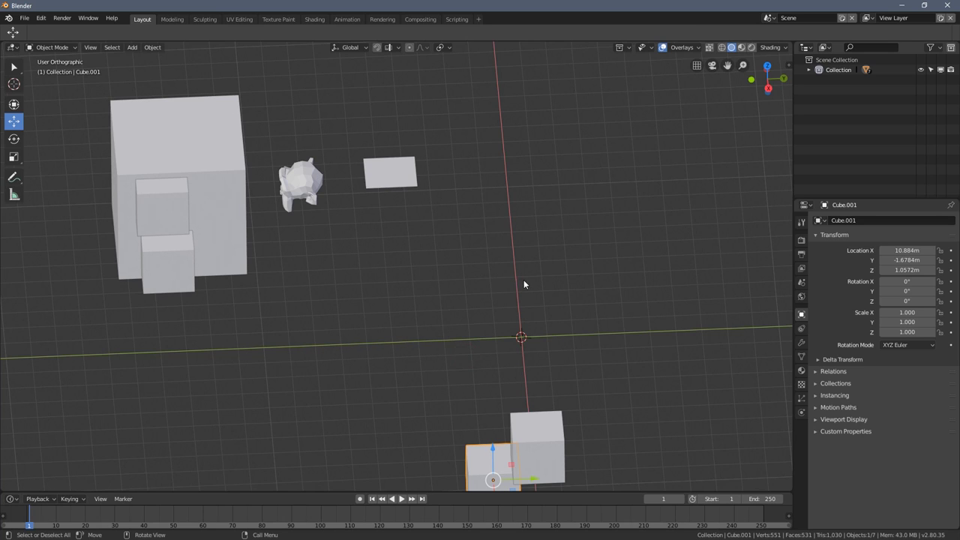
mouse_move(524, 280)
middle_mouse_down()
mouse_move(502, 316)
mouse_move(523, 247)
mouse_move(460, 334)
middle_mouse_up()
middle_click_drag(407, 319, 416, 311)
Add a cylinder at the origin and delete it, then start deleting the small plane
key("shift+a")
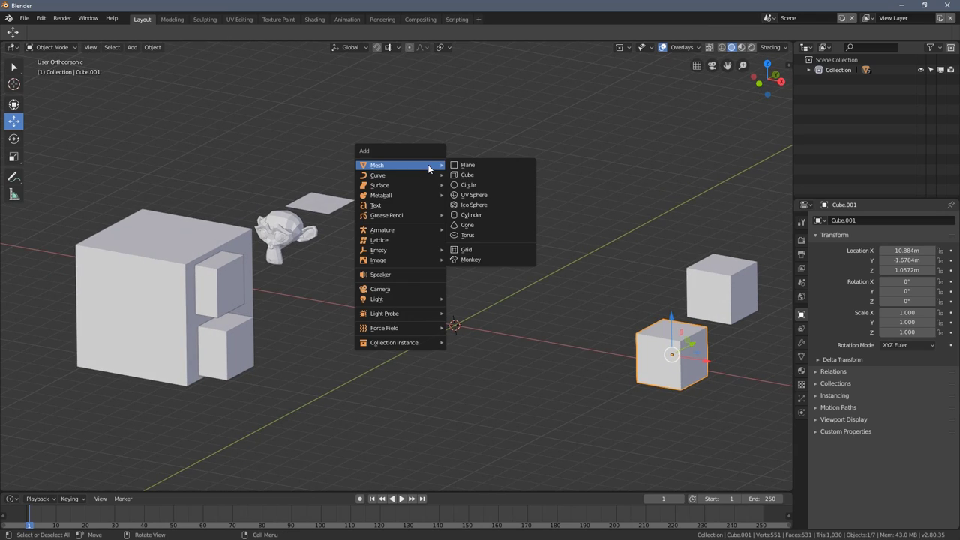
left_click(491, 216)
middle_click_drag(497, 231, 499, 304)
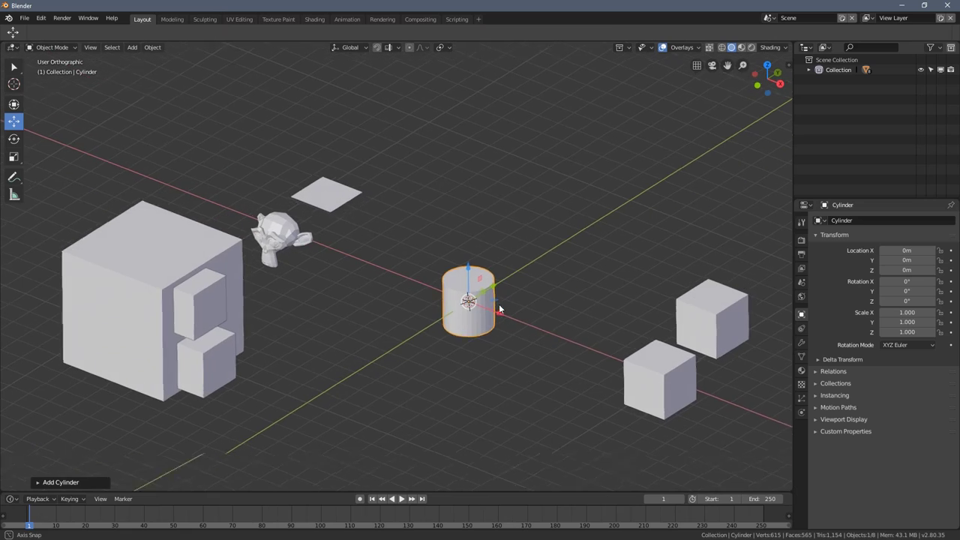
key("x")
left_click(496, 304)
left_click(327, 195)
key("x")
Delete the small plane and the monkey head
left_click(300, 192)
right_click(288, 233, "shift")
left_click(281, 239)
key("Delete")
Add a plane at the world origin and scale it up to 12.225
key("shift+a")
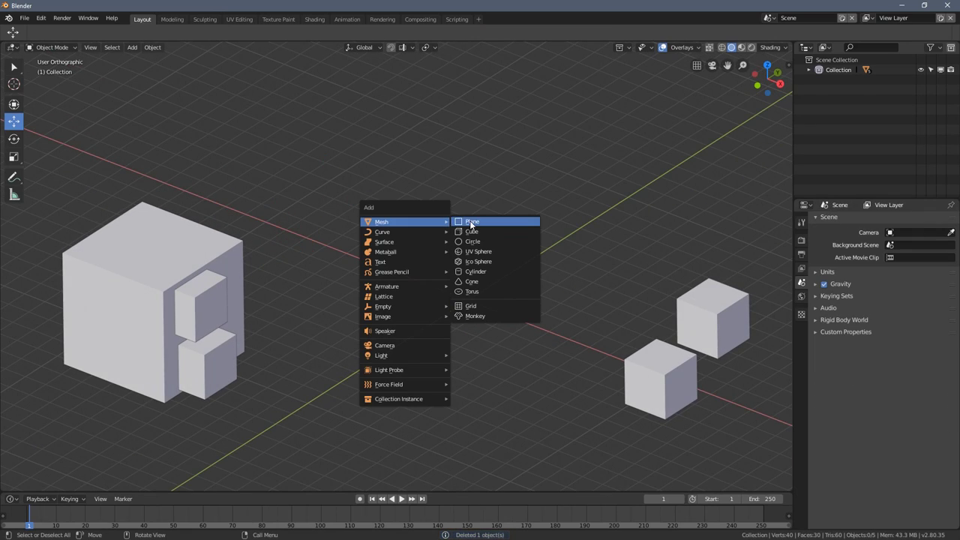
left_click(472, 218)
middle_click_drag(471, 218, 513, 342)
key("s")
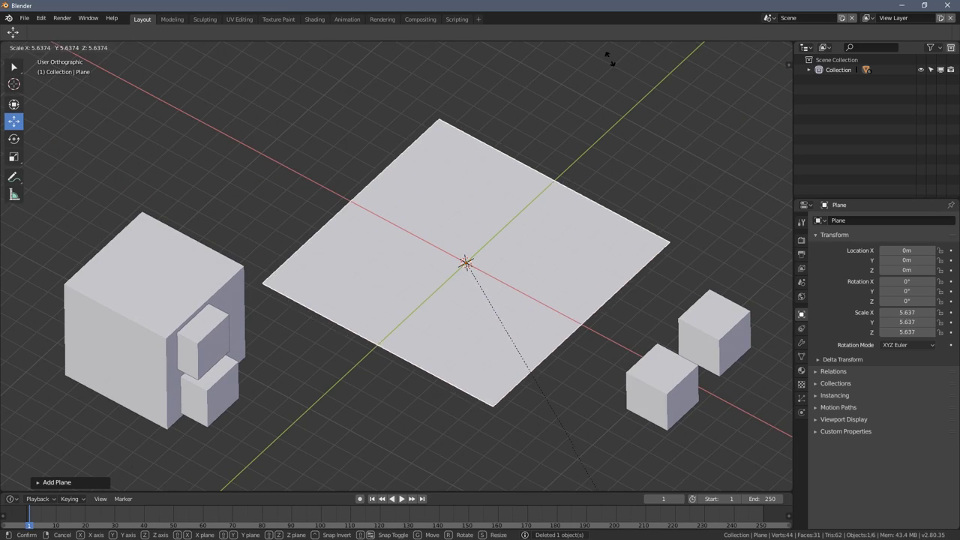
left_click(736, 360)
mouse_move(545, 277)
middle_mouse_down()
mouse_move(495, 213)
mouse_move(520, 227)
mouse_move(505, 183)
middle_mouse_up()
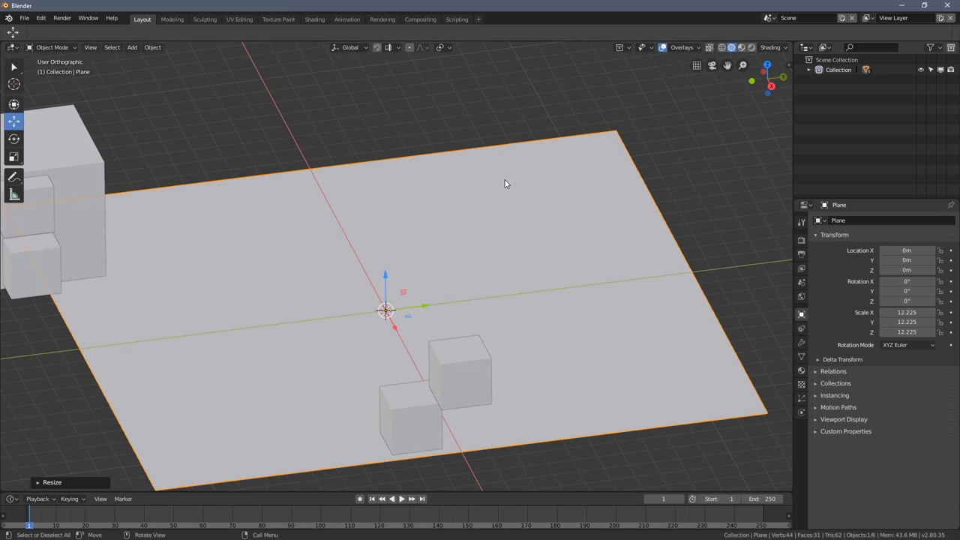
Return to the Select tool and select the large floating cube Cube.003
left_click(13, 84)
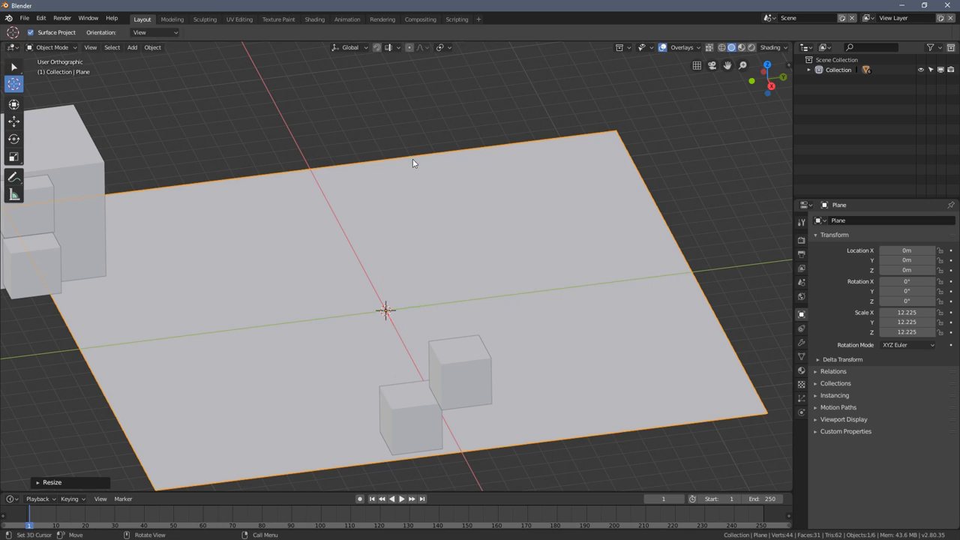
left_click(14, 67)
mouse_move(45, 90)
middle_mouse_down()
mouse_move(158, 112)
mouse_move(109, 133)
mouse_move(212, 141)
middle_mouse_up()
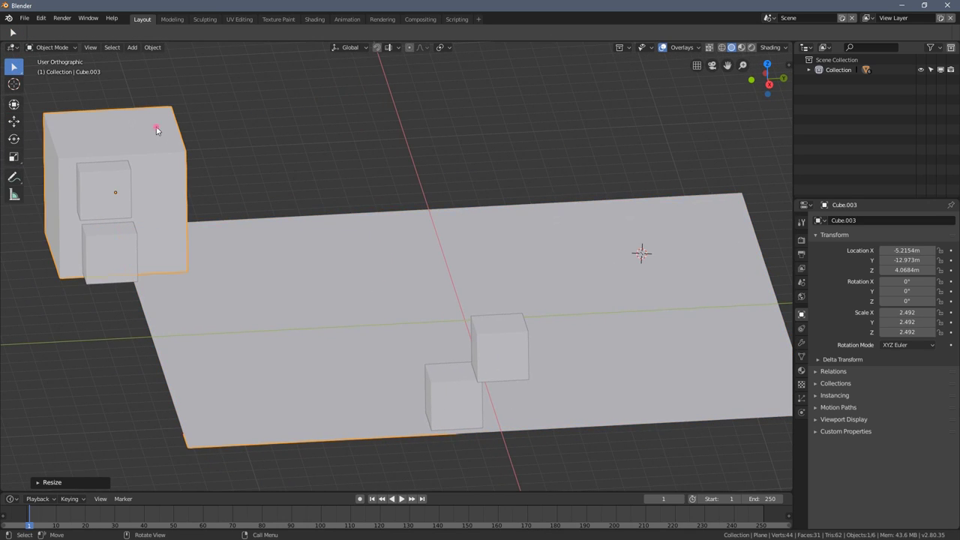
left_click(156, 129)
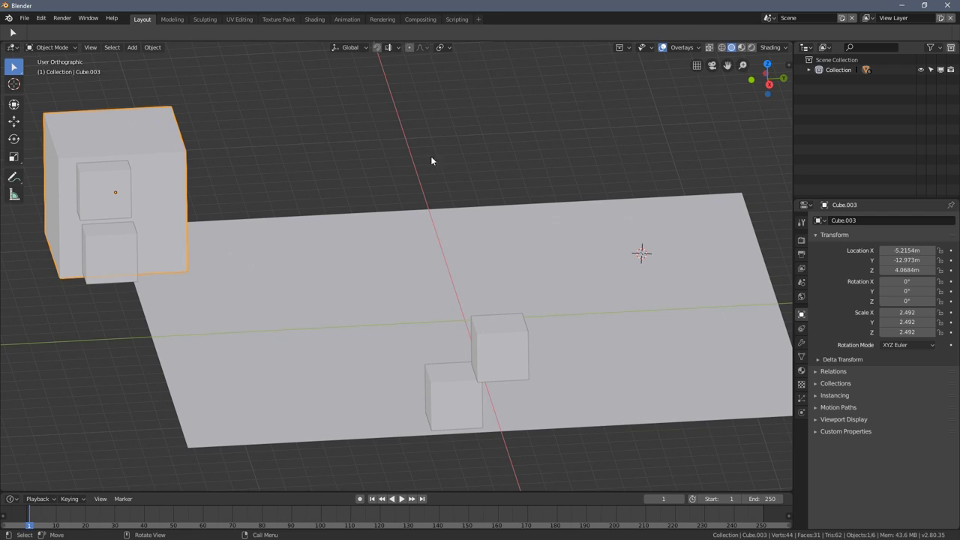
Snap the large cube onto the 3D cursor on the plane
right_click(373, 161)
mouse_move(343, 158)
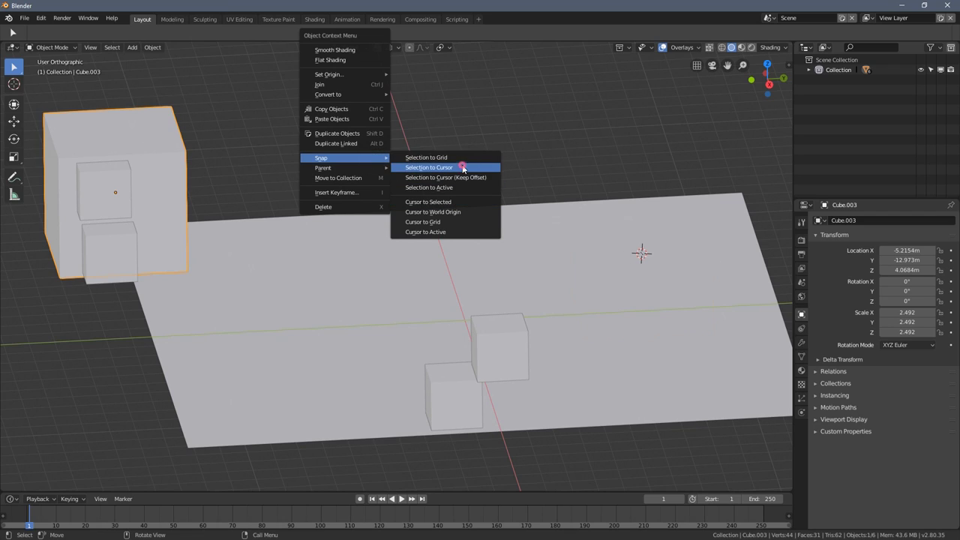
left_click(470, 167)
mouse_move(461, 165)
middle_mouse_down()
mouse_move(511, 203)
mouse_move(494, 198)
middle_mouse_up()
middle_click_drag(547, 227, 525, 255)
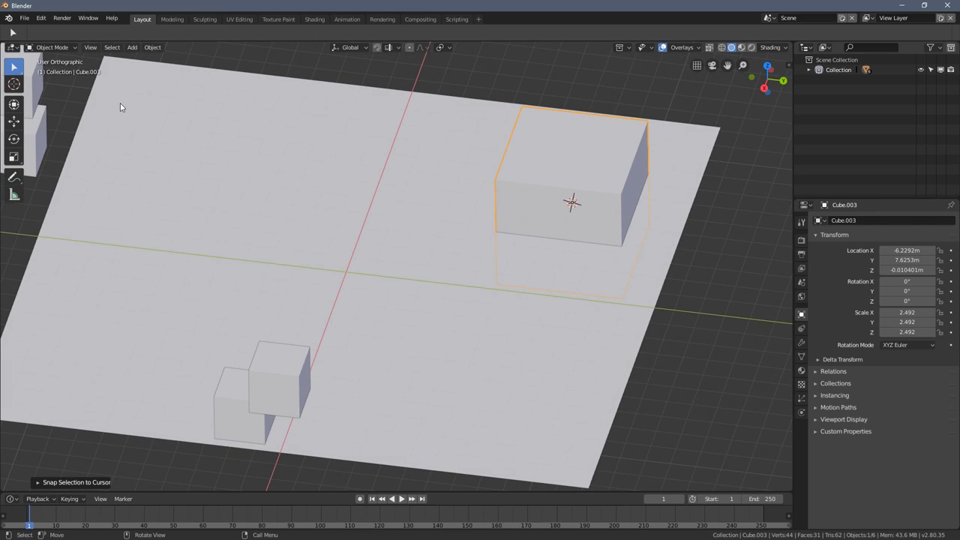
Place the 3D cursor on the large cube's top and snap the upper small cube there
left_click(14, 84)
left_click(556, 155)
mouse_move(561, 164)
middle_mouse_down()
mouse_move(582, 155)
mouse_move(78, 118)
mouse_move(174, 140)
middle_mouse_up()
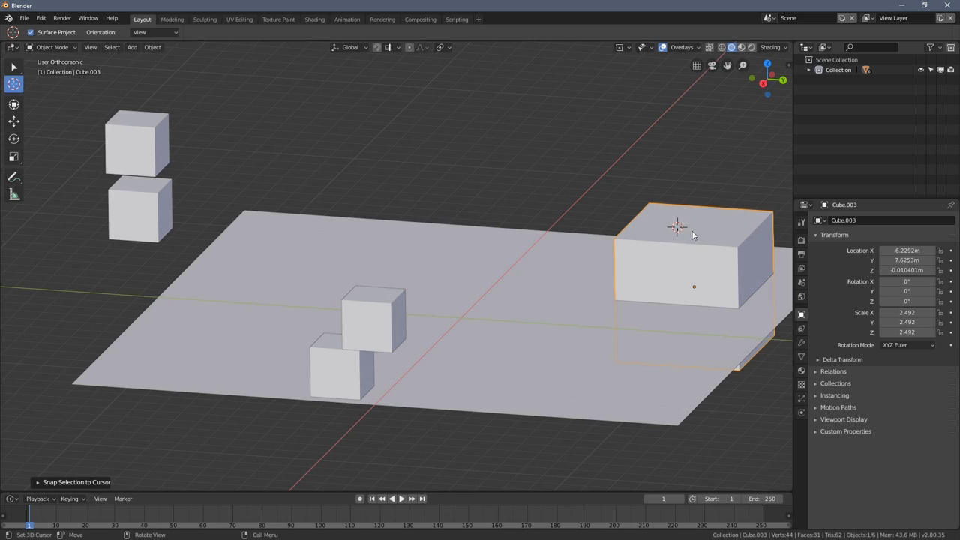
left_click(13, 66)
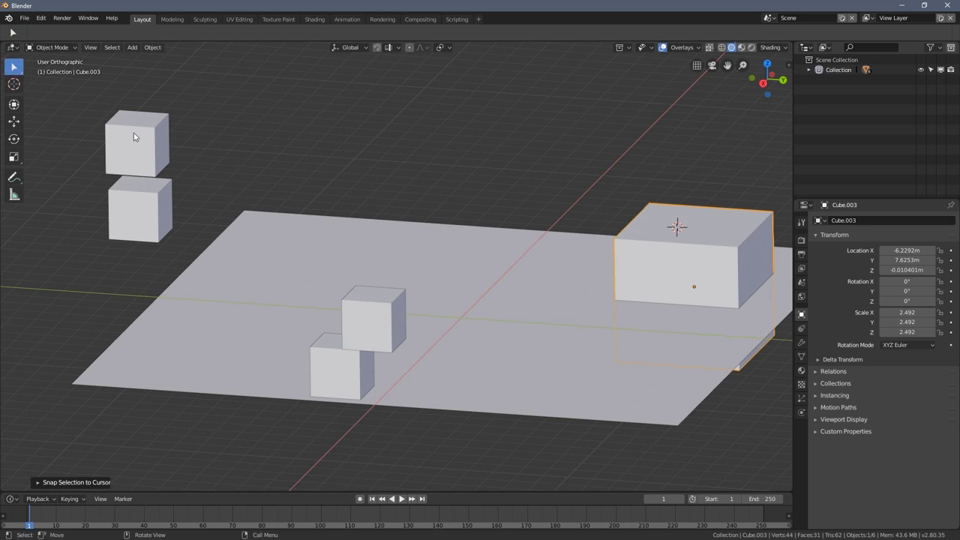
left_click(136, 132)
right_click(272, 168)
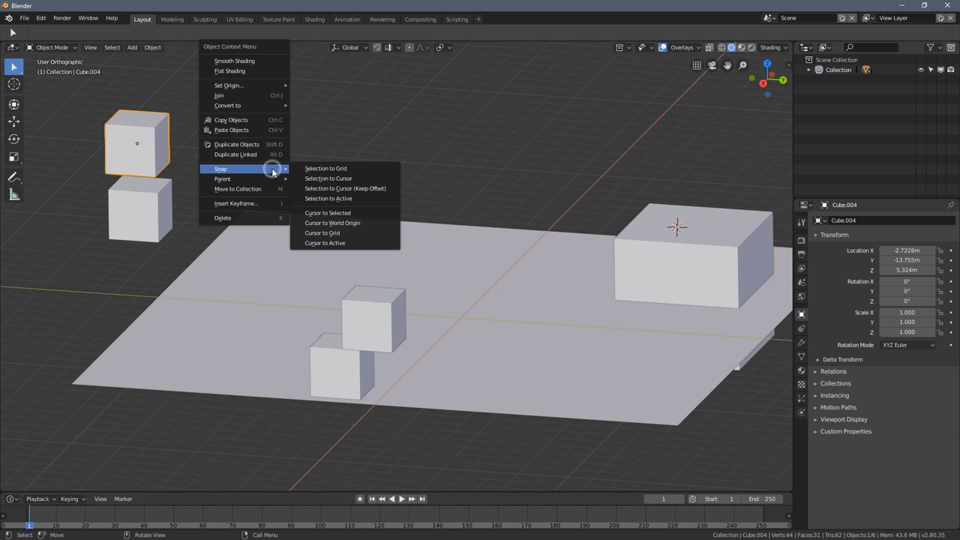
left_click(330, 178)
Snap the remaining floating small cube onto the 3D cursor
middle_click_drag(636, 235, 459, 225, "shift")
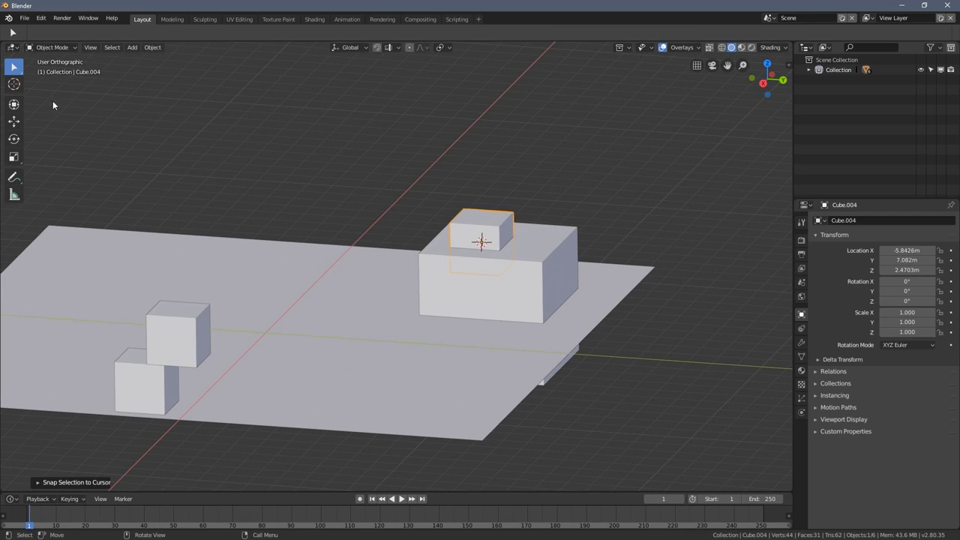
left_click(14, 84)
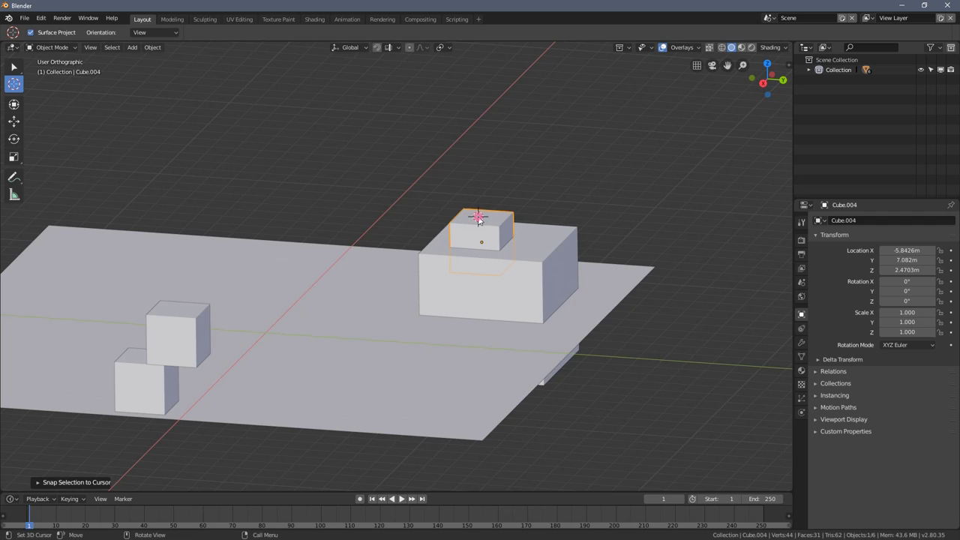
scroll(336, 193, "down", 2)
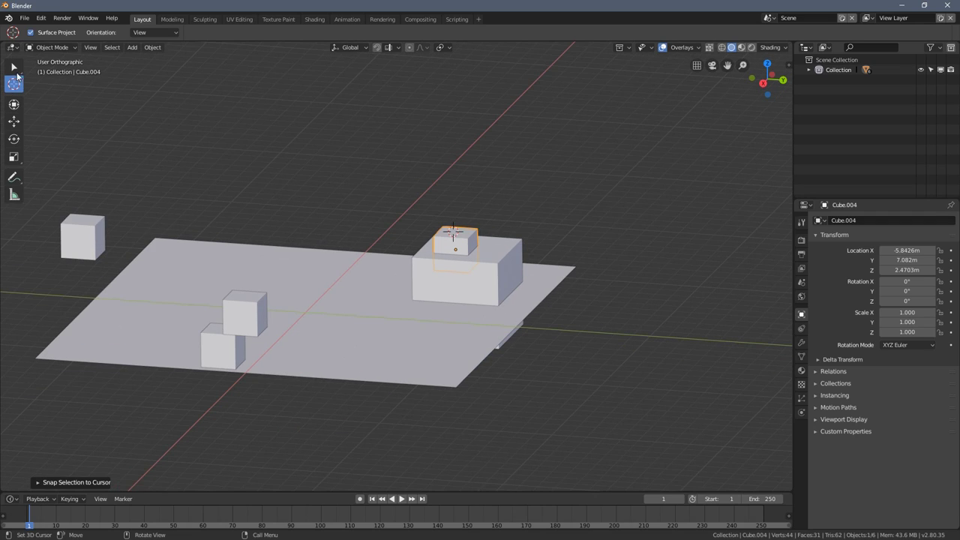
left_click(14, 67)
left_click(84, 232)
right_click(193, 186)
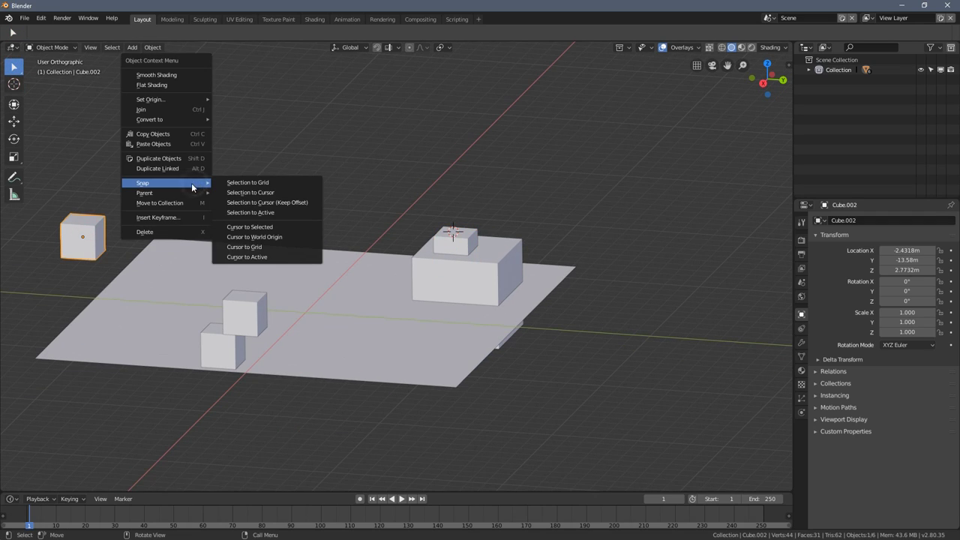
left_click(278, 193)
scroll(555, 208, "up", 4)
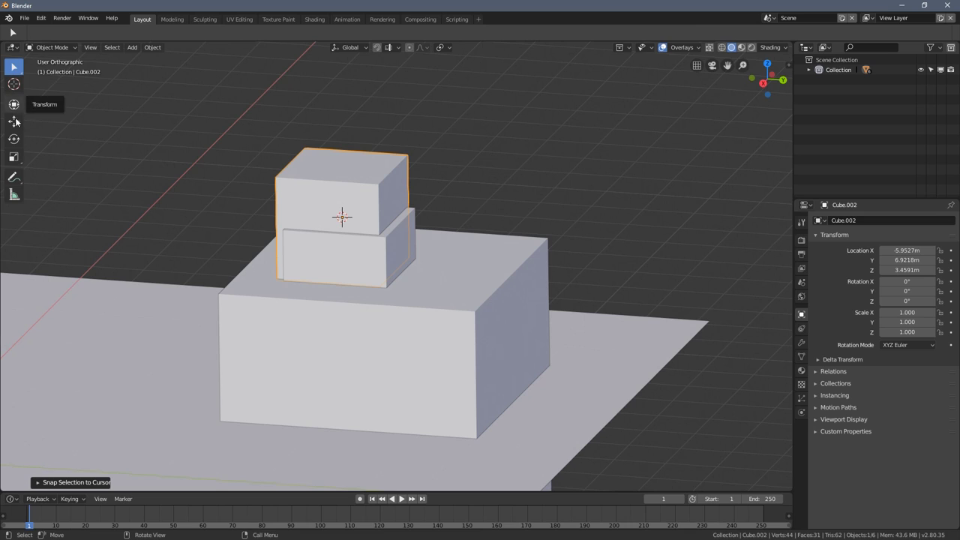
Raise Cube.002 along Z, then both small cubes together, above the large cube
left_click(13, 121)
left_click_drag(337, 182, 337, 135)
middle_click_drag(406, 210, 406, 180)
left_click(367, 286, "shift")
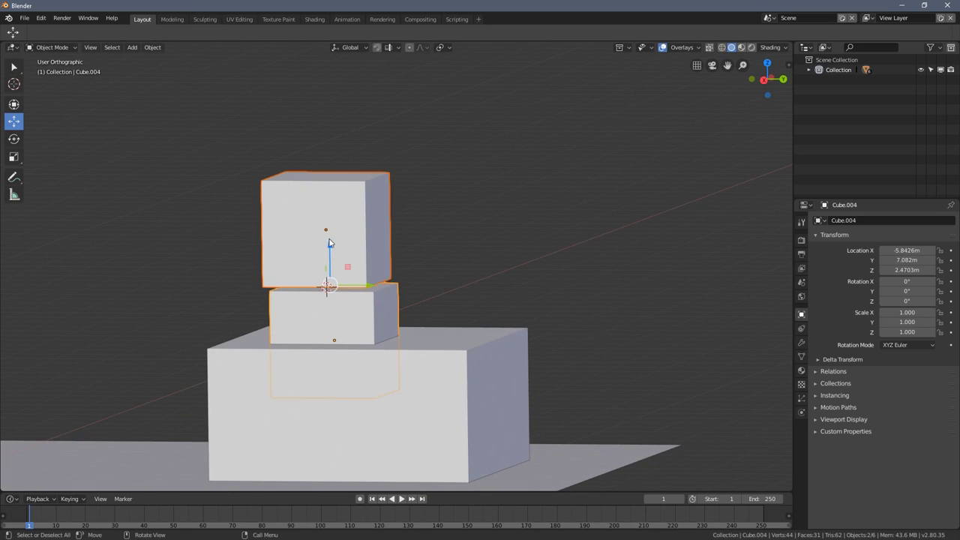
left_click_drag(330, 244, 328, 184)
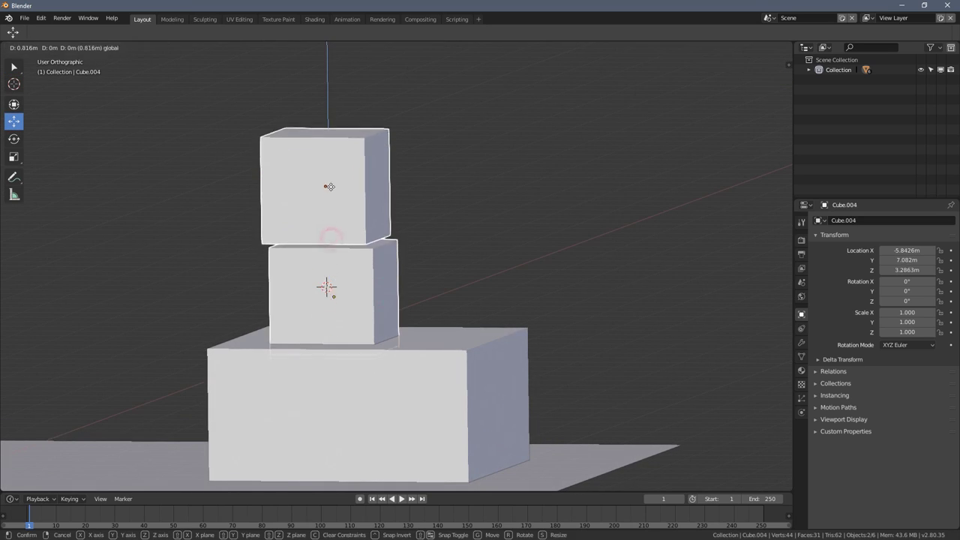
Lift Cube.002 alone onto the middle cube to complete the three-tier stack
left_click(366, 202)
left_click_drag(327, 149, 333, 146)
mouse_move(333, 146)
middle_mouse_down()
mouse_move(462, 226)
mouse_move(384, 198)
middle_mouse_up()
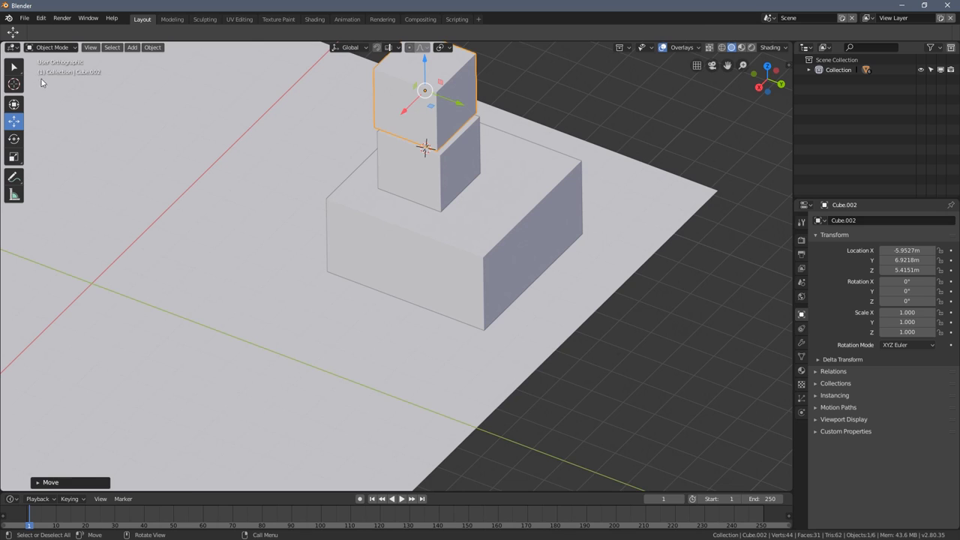
left_click(13, 84)
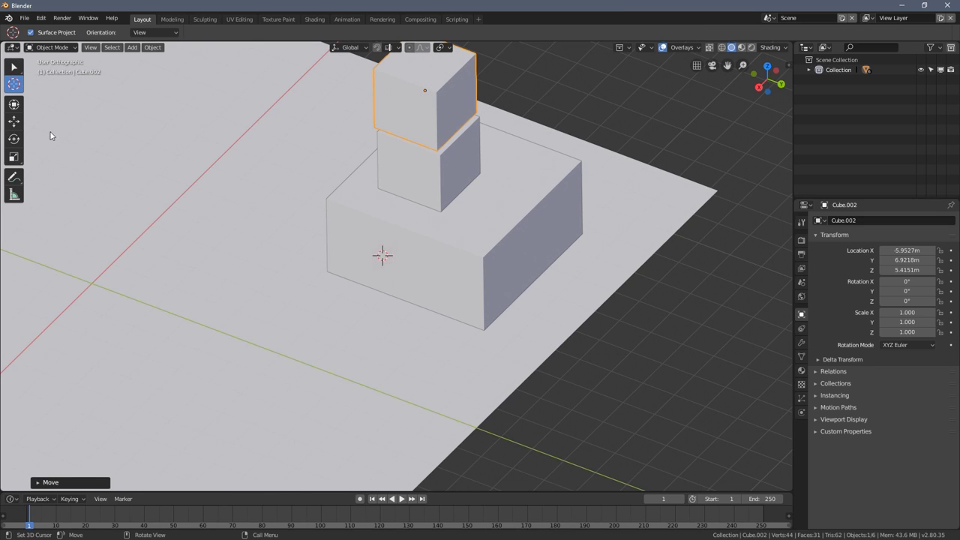
scroll(227, 168, "down", 3)
mouse_move(253, 187)
middle_mouse_down()
mouse_move(381, 227)
mouse_move(368, 227)
middle_mouse_up()
Dismiss the Object Context Menu twice, then open the Shift+S Snap pie menu for Cube.002
right_click(155, 162)
mouse_move(126, 162)
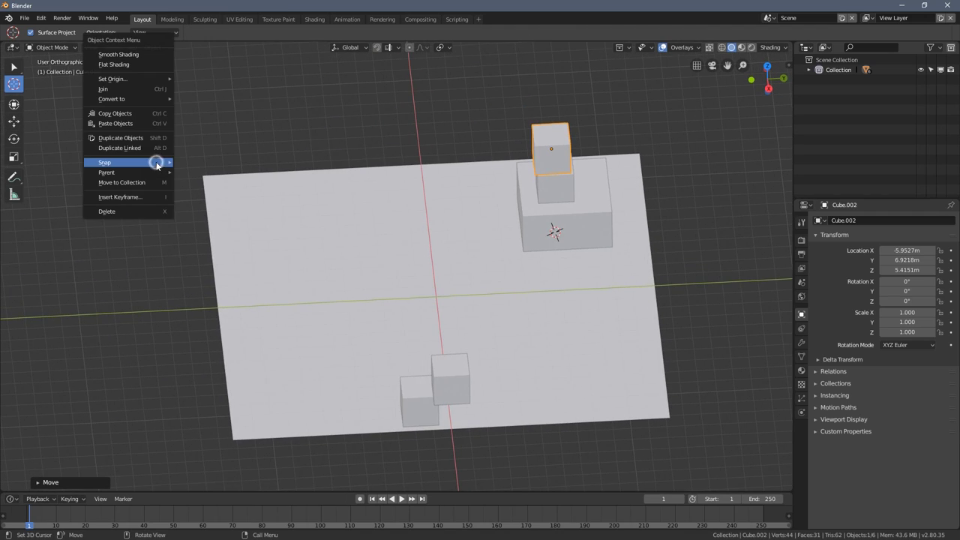
key("Escape")
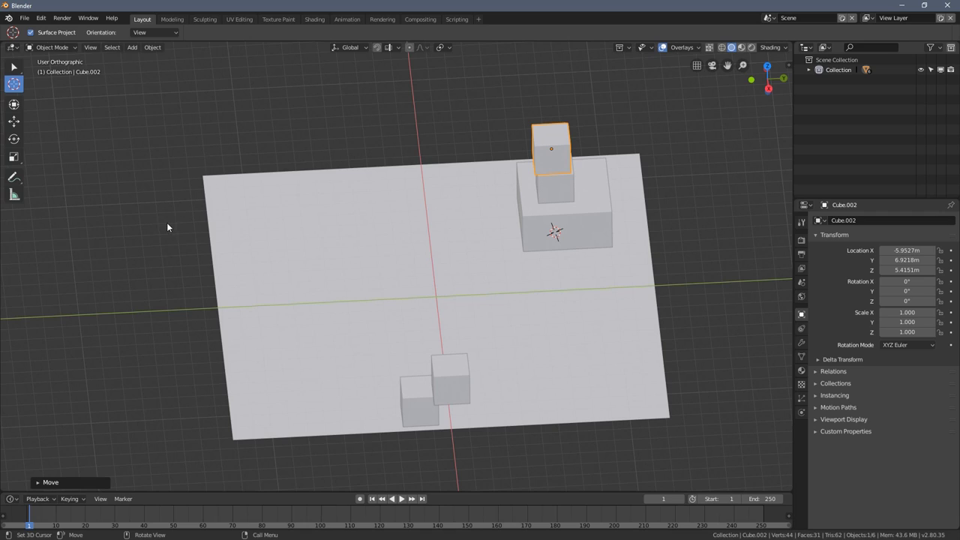
right_click(152, 214)
mouse_move(120, 213)
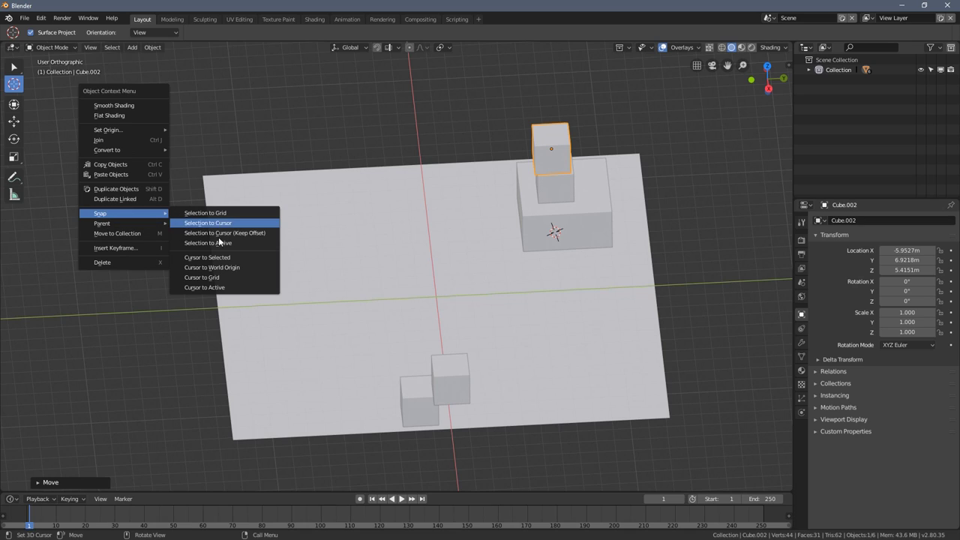
key("Escape")
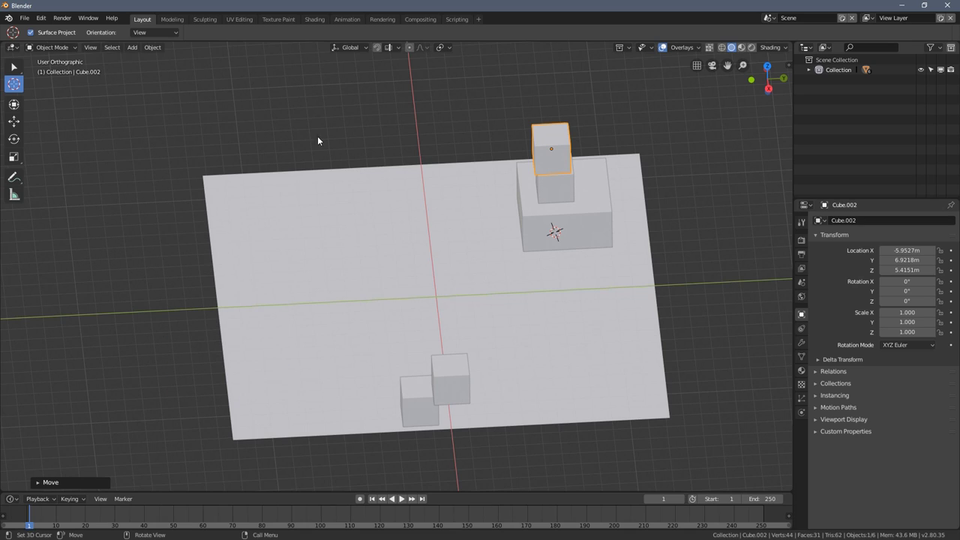
key("shift+s")
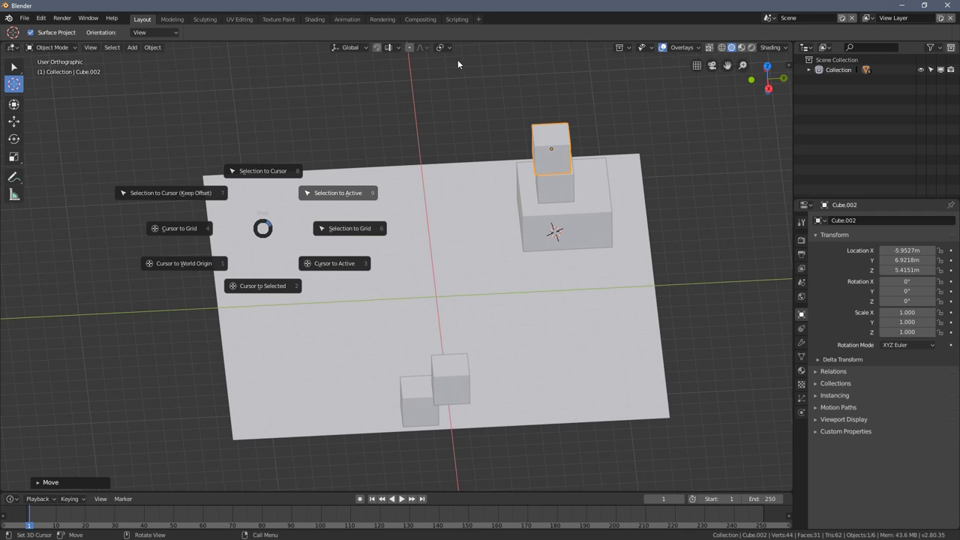
Snap Cube.002 to the 3D cursor on the plane with Shift+S Selection to Cursor
mouse_move(401, 112)
middle_mouse_down()
mouse_move(438, 158)
mouse_move(343, 177)
mouse_move(87, 139)
middle_mouse_up()
mouse_move(333, 243)
middle_mouse_down()
mouse_move(470, 318)
mouse_move(537, 296)
mouse_move(475, 197)
middle_mouse_up()
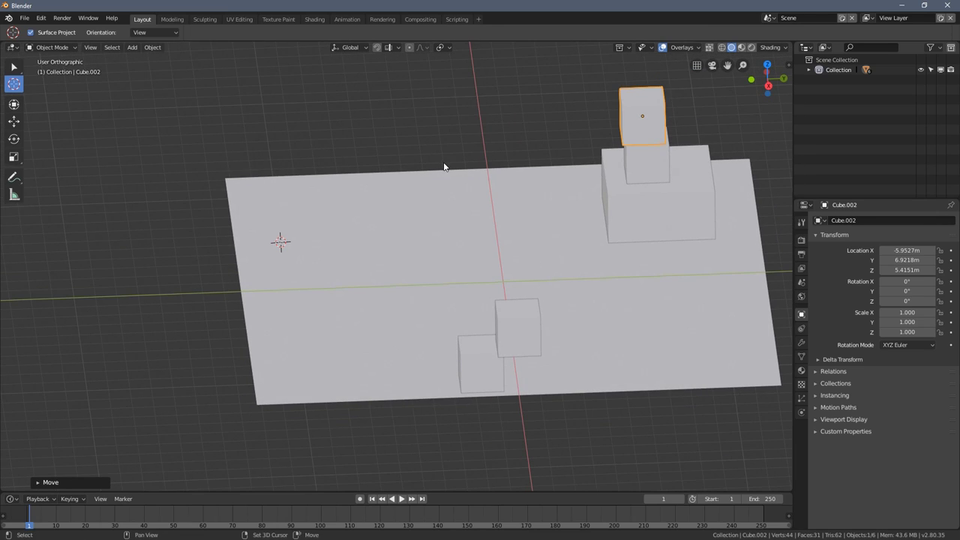
key("shift+s")
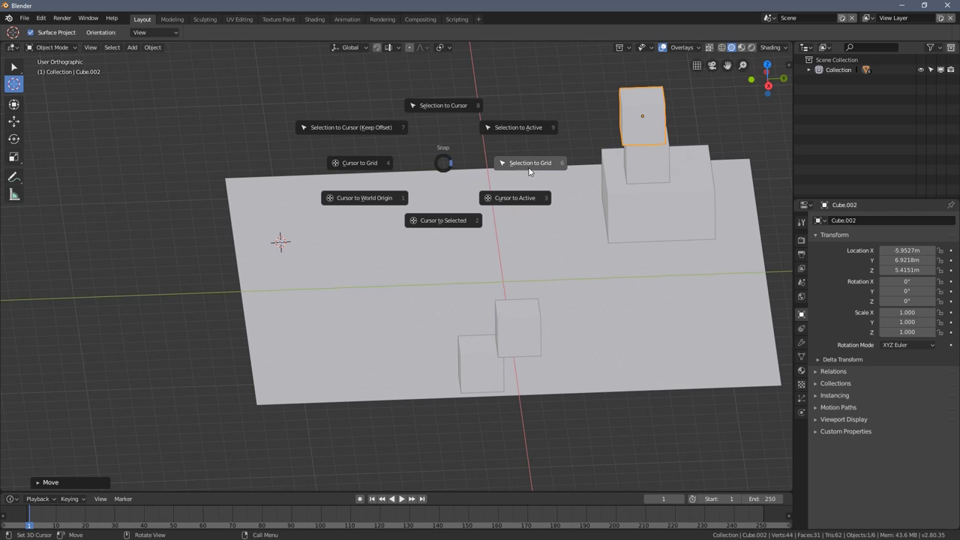
left_click(439, 109)
mouse_move(439, 113)
middle_mouse_down()
mouse_move(326, 164)
mouse_move(291, 237)
mouse_move(336, 187)
mouse_move(56, 114)
middle_mouse_up()
Lift Cube.002 along Z and slide it along X to about X 0.86 m, Z 0.99 m
left_click(14, 67)
left_click(14, 121)
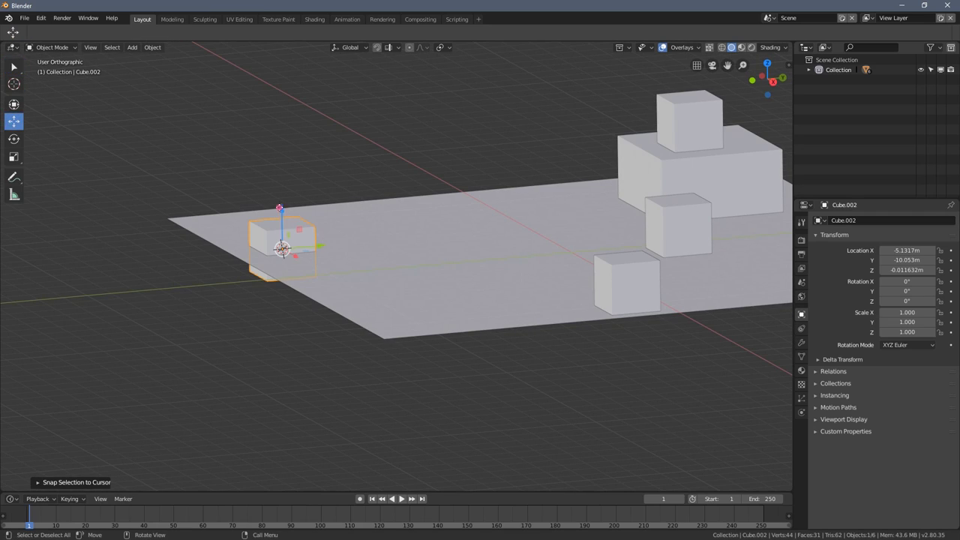
left_click_drag(288, 216, 289, 165)
mouse_move(290, 165)
middle_mouse_down()
mouse_move(384, 231)
mouse_move(315, 204)
mouse_move(309, 342)
middle_mouse_up()
left_click_drag(299, 326, 453, 326)
left_click(14, 85)
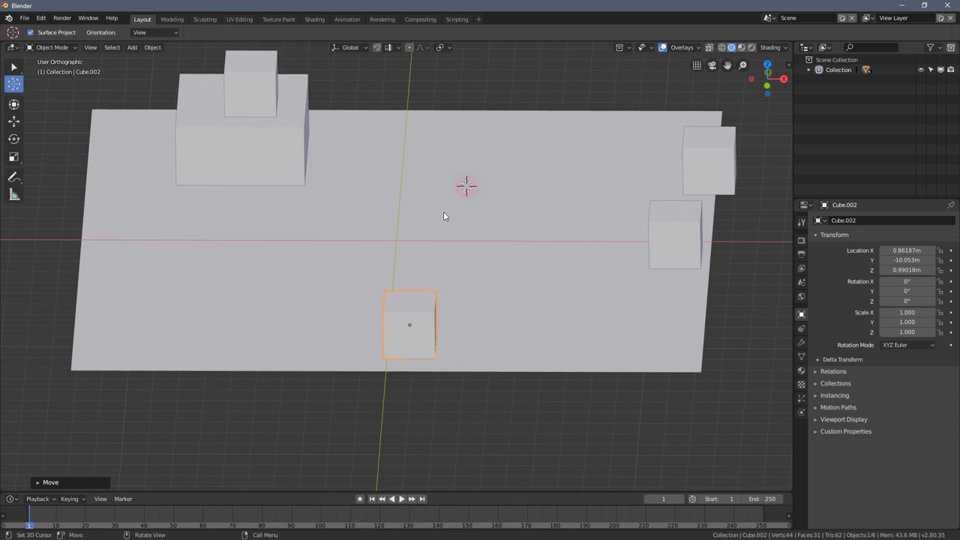
mouse_move(444, 216)
middle_mouse_down()
mouse_move(426, 233)
mouse_move(508, 272)
mouse_move(510, 248)
mouse_move(353, 263)
mouse_move(428, 238)
mouse_move(459, 253)
mouse_move(447, 280)
middle_mouse_up()
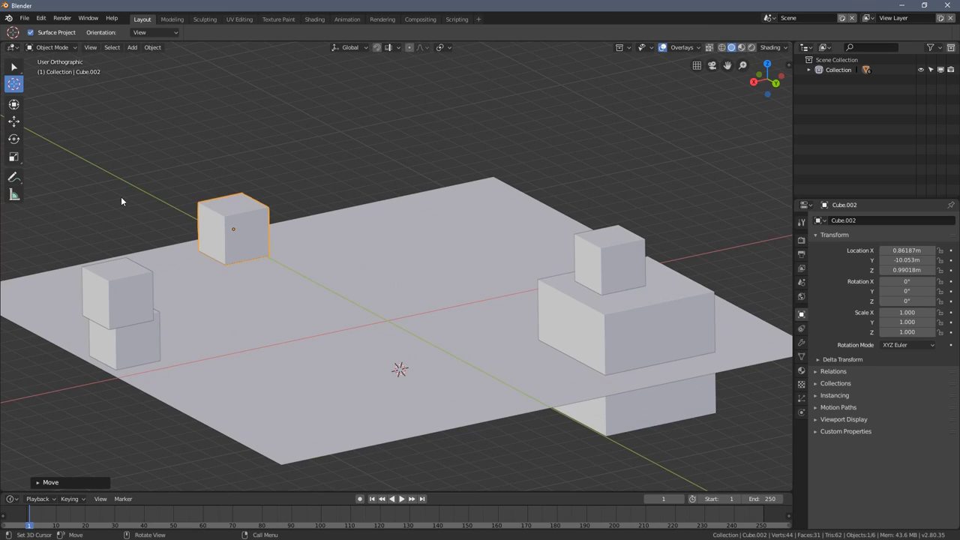